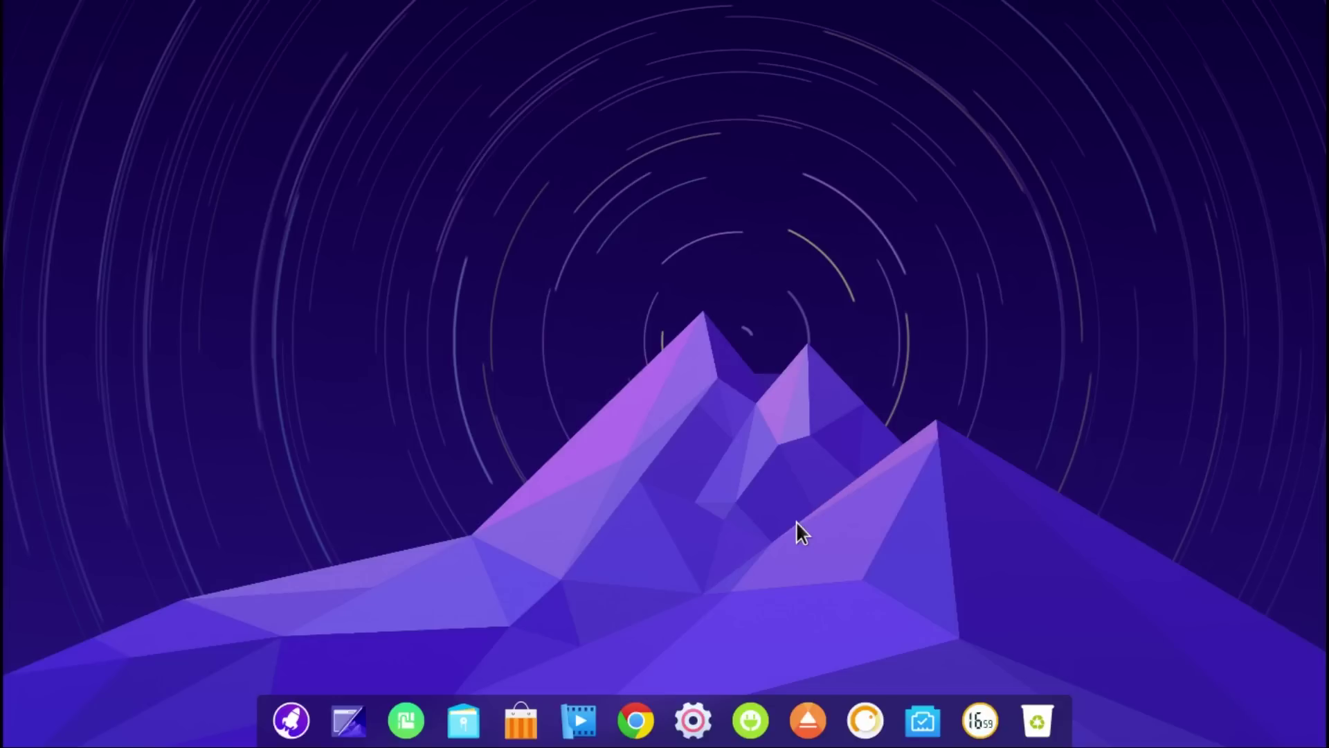
Switch the dock to Efficient Mode
right_click(263, 744)
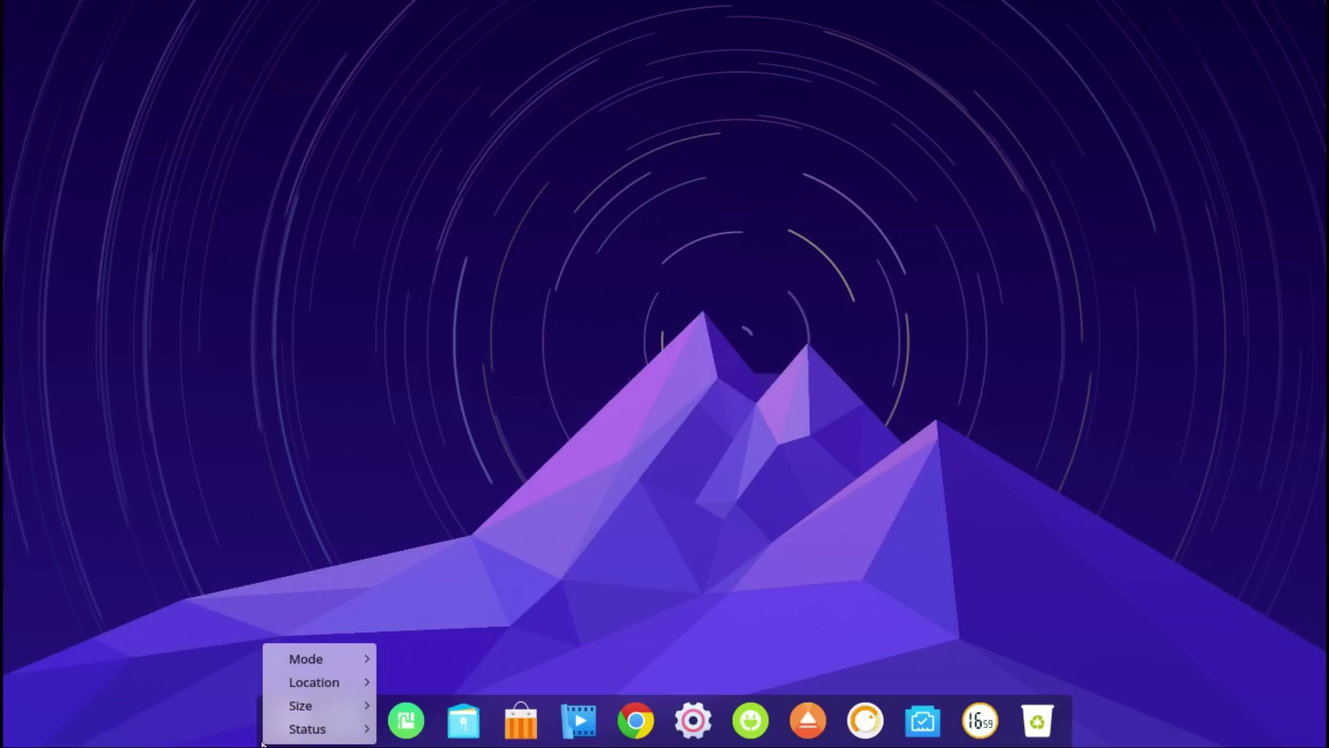
mouse_move(335, 655)
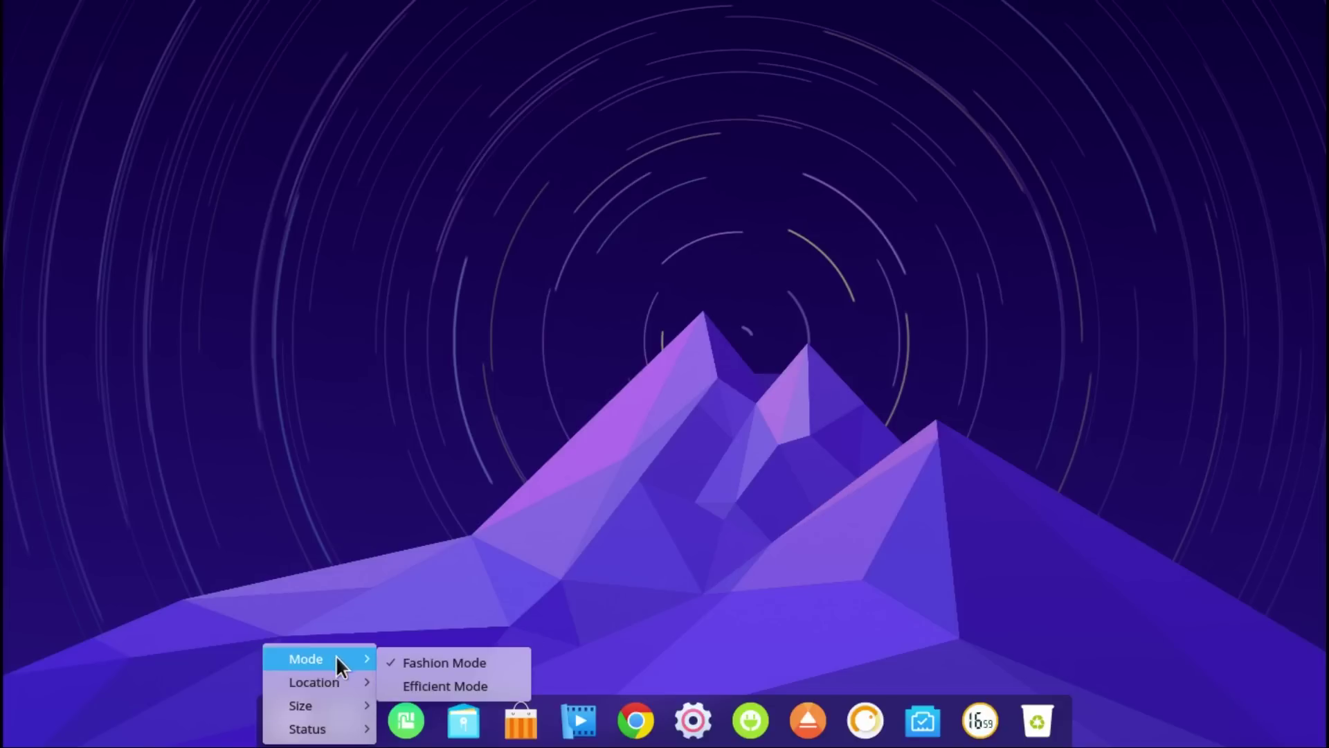
left_click(409, 688)
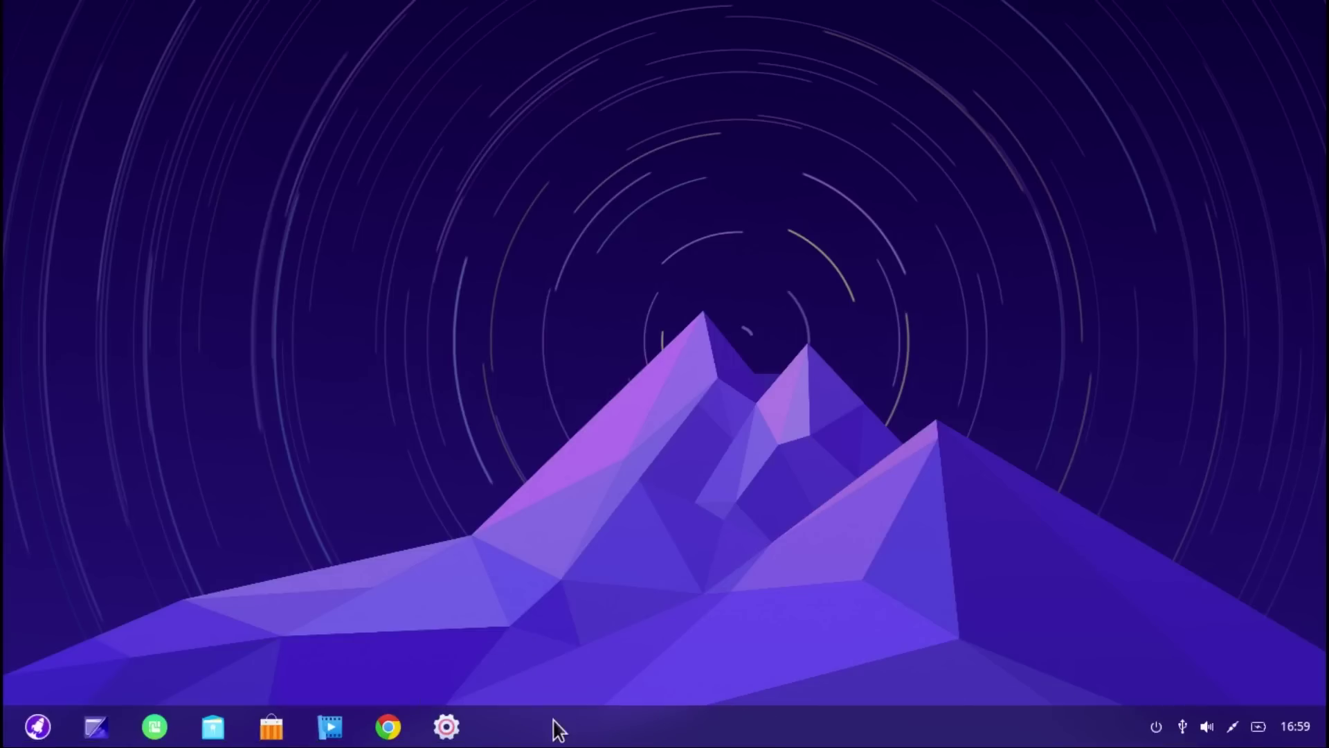
Move the taskbar to the top edge, then back to the bottom edge
right_click(760, 724)
mouse_move(800, 626)
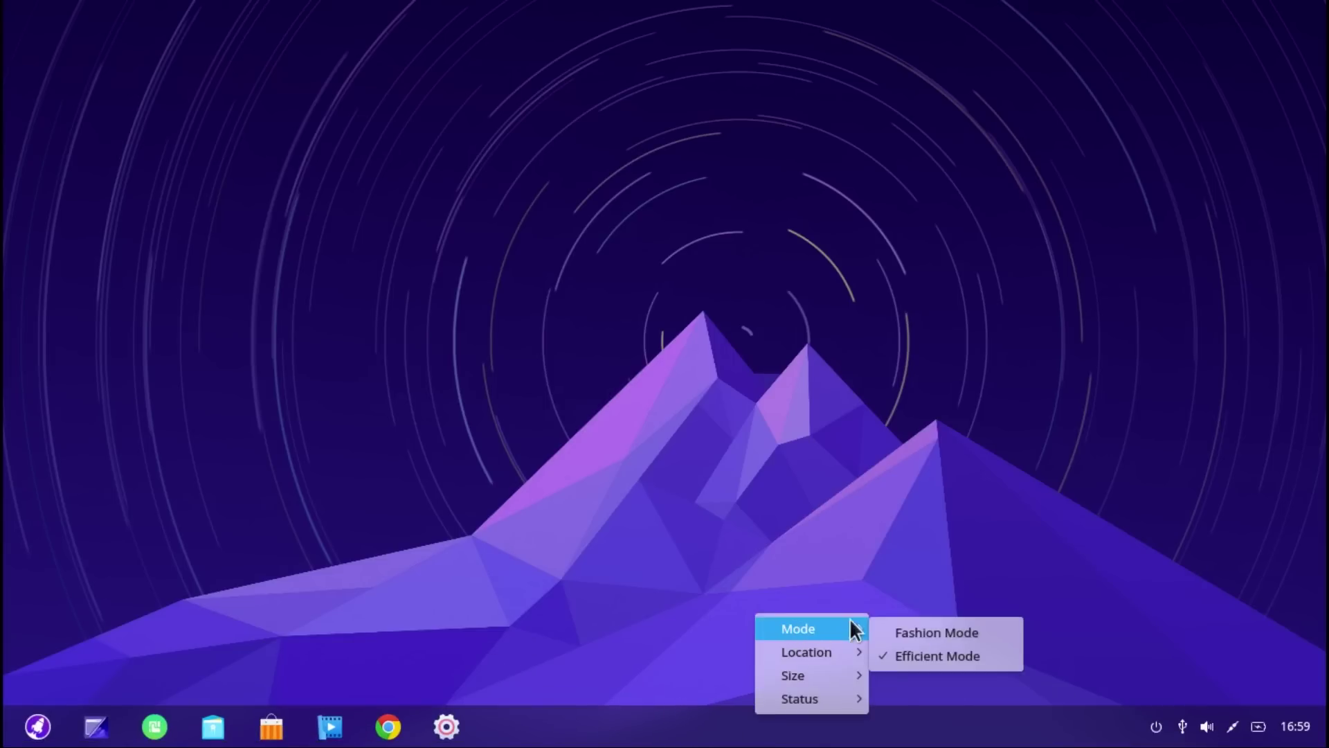
mouse_move(841, 649)
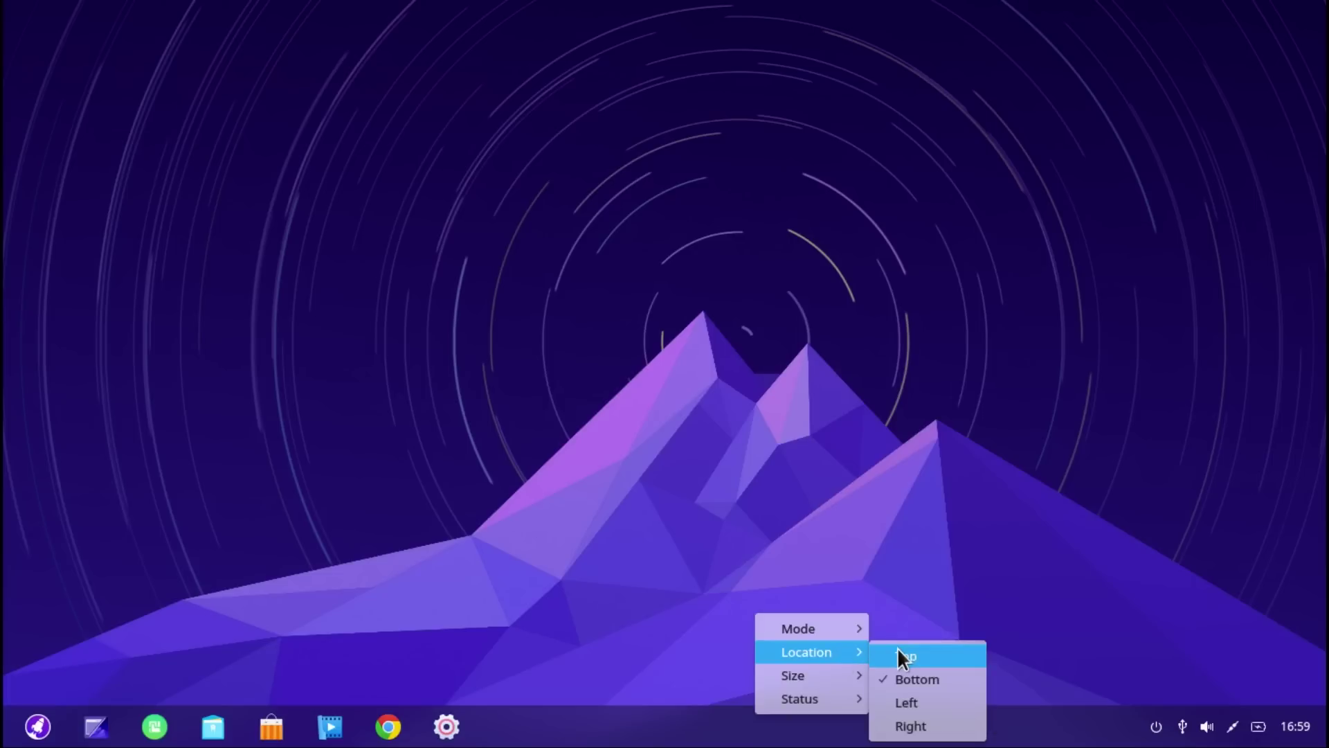
left_click(897, 656)
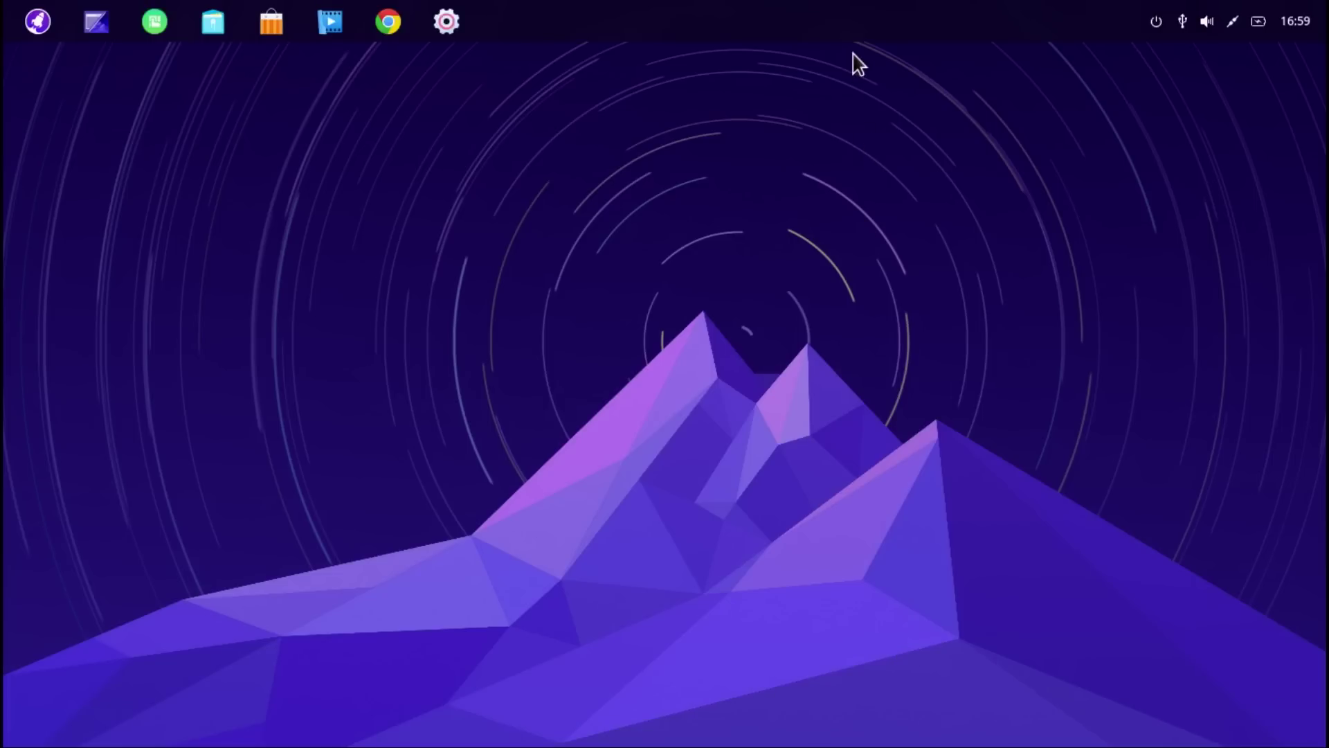
right_click(850, 12)
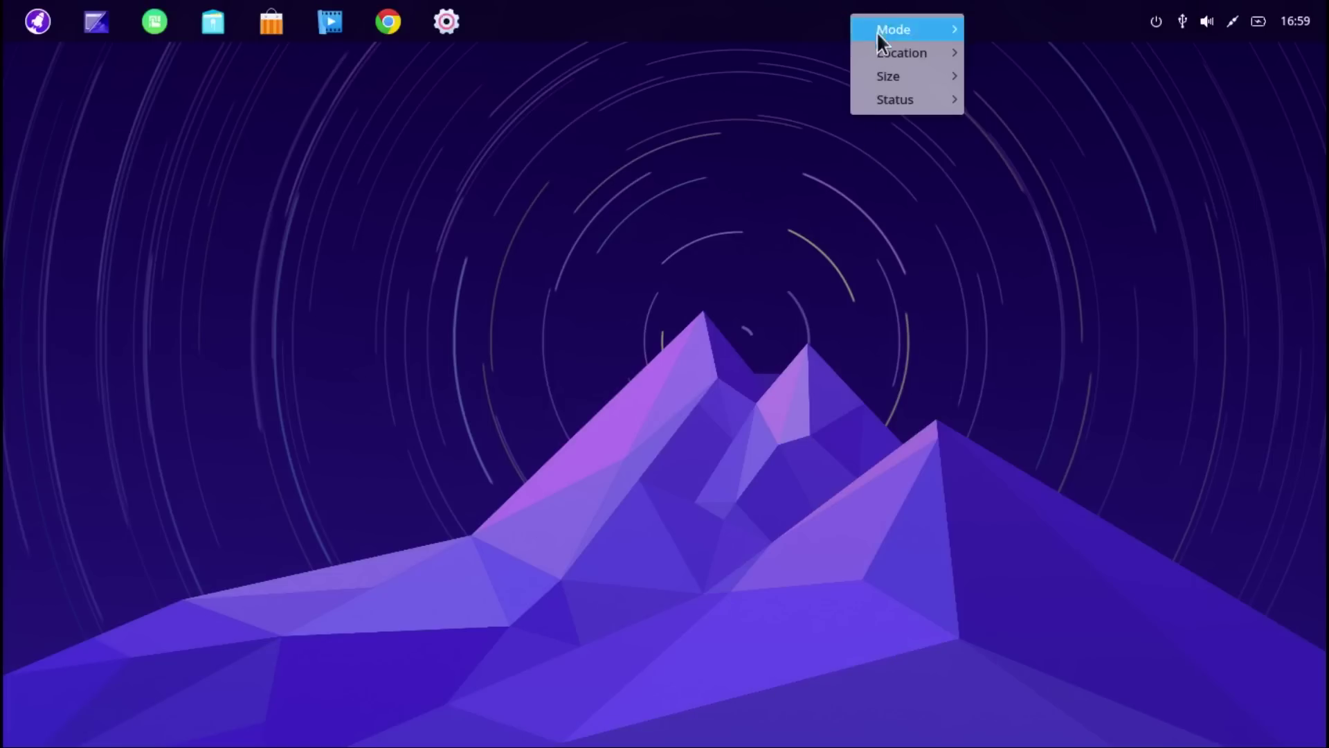
mouse_move(906, 53)
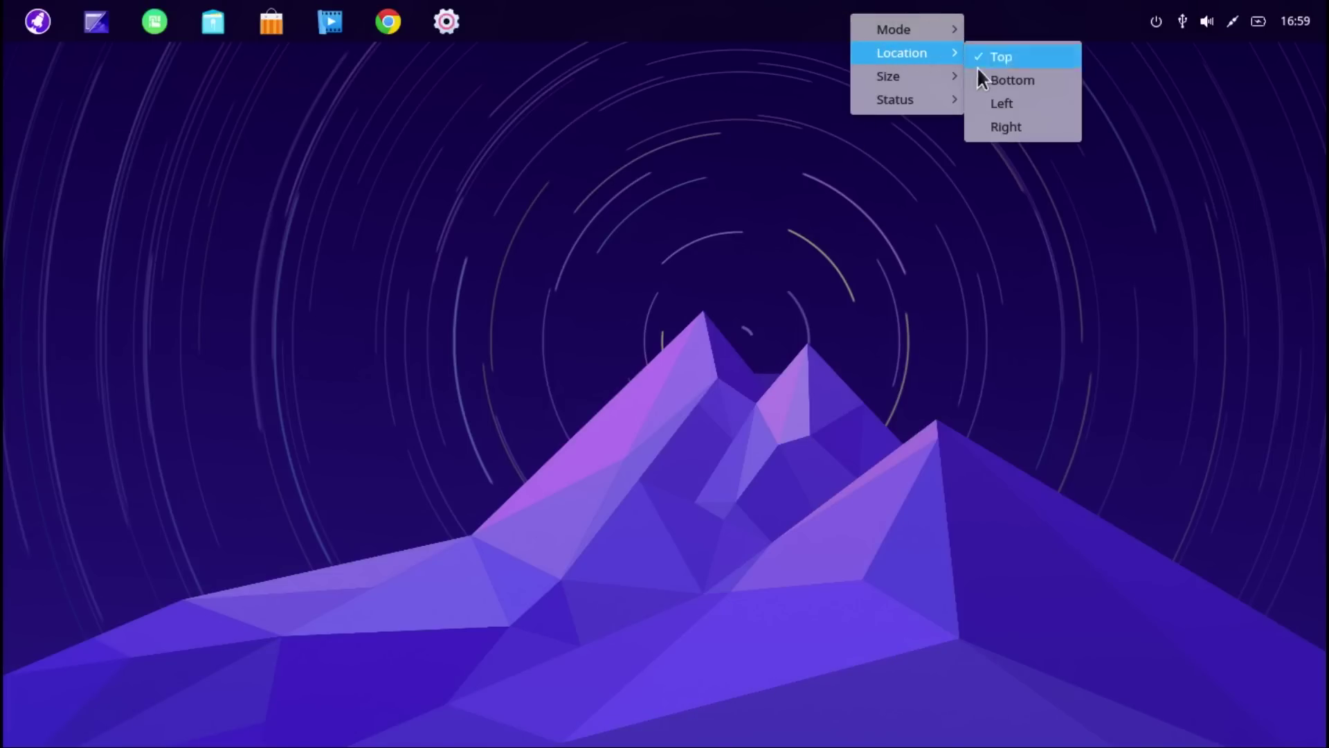
left_click(984, 76)
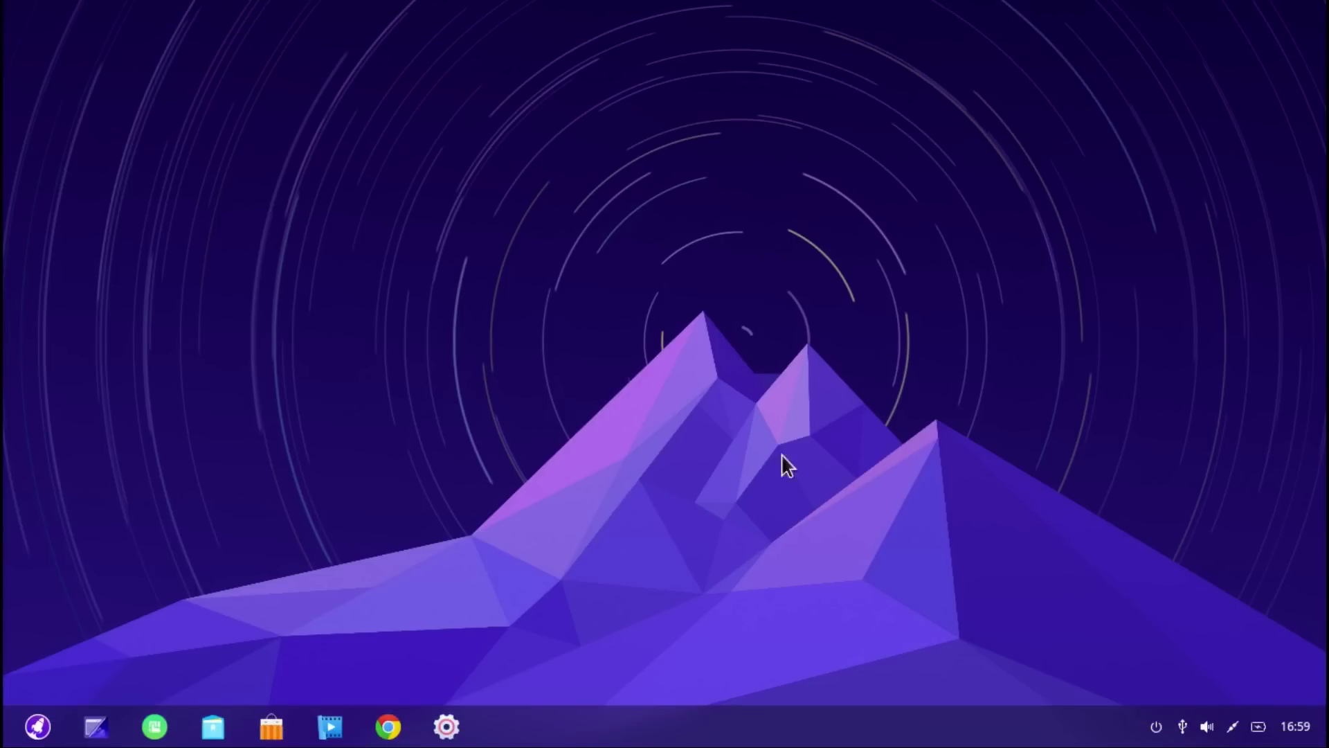
Resize the dock to Large, then shrink it to Small
right_click(756, 725)
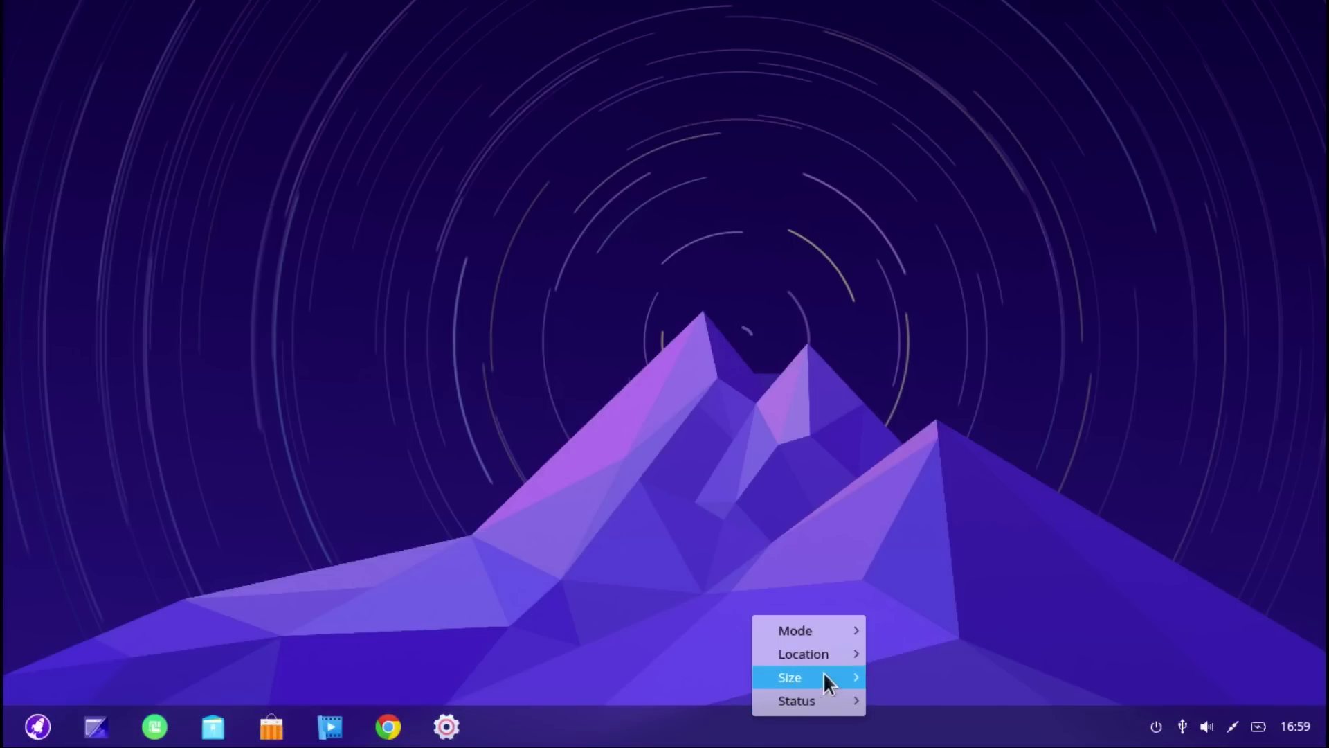
mouse_move(795, 676)
left_click(903, 682)
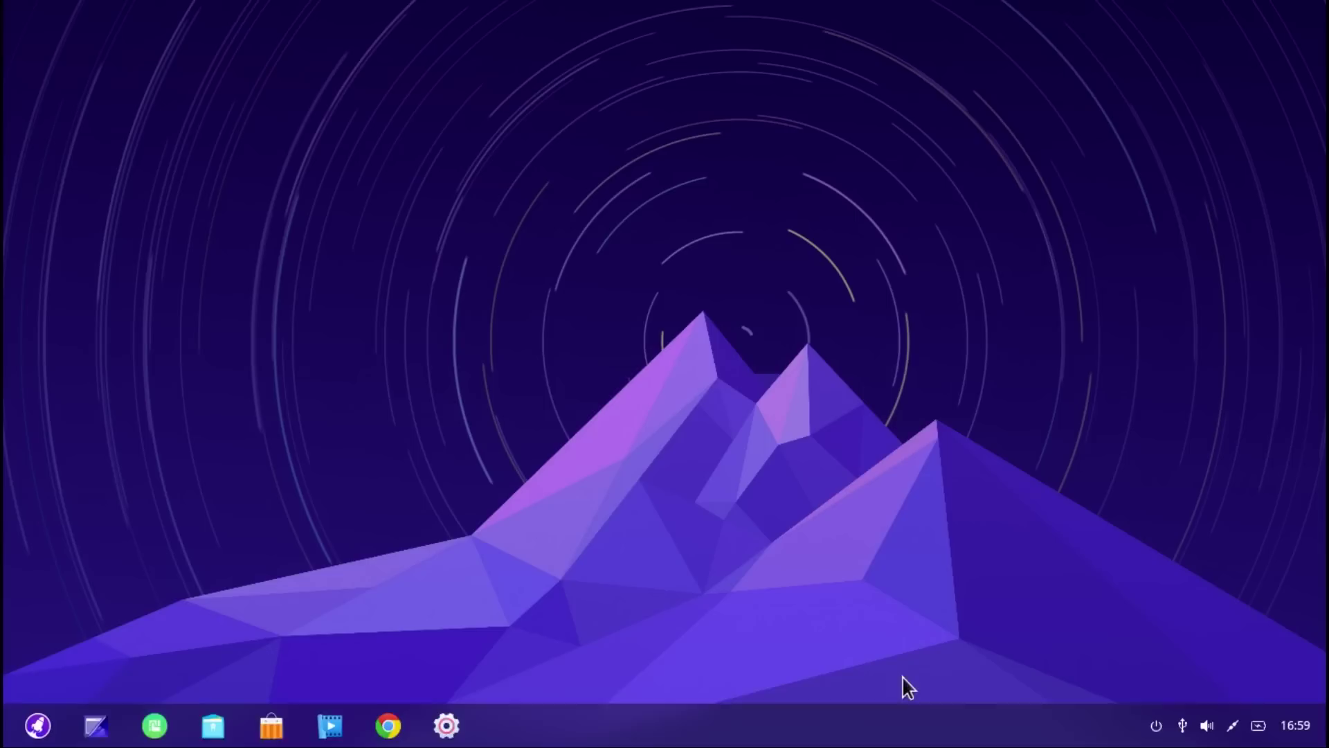
right_click(839, 714)
mouse_move(893, 675)
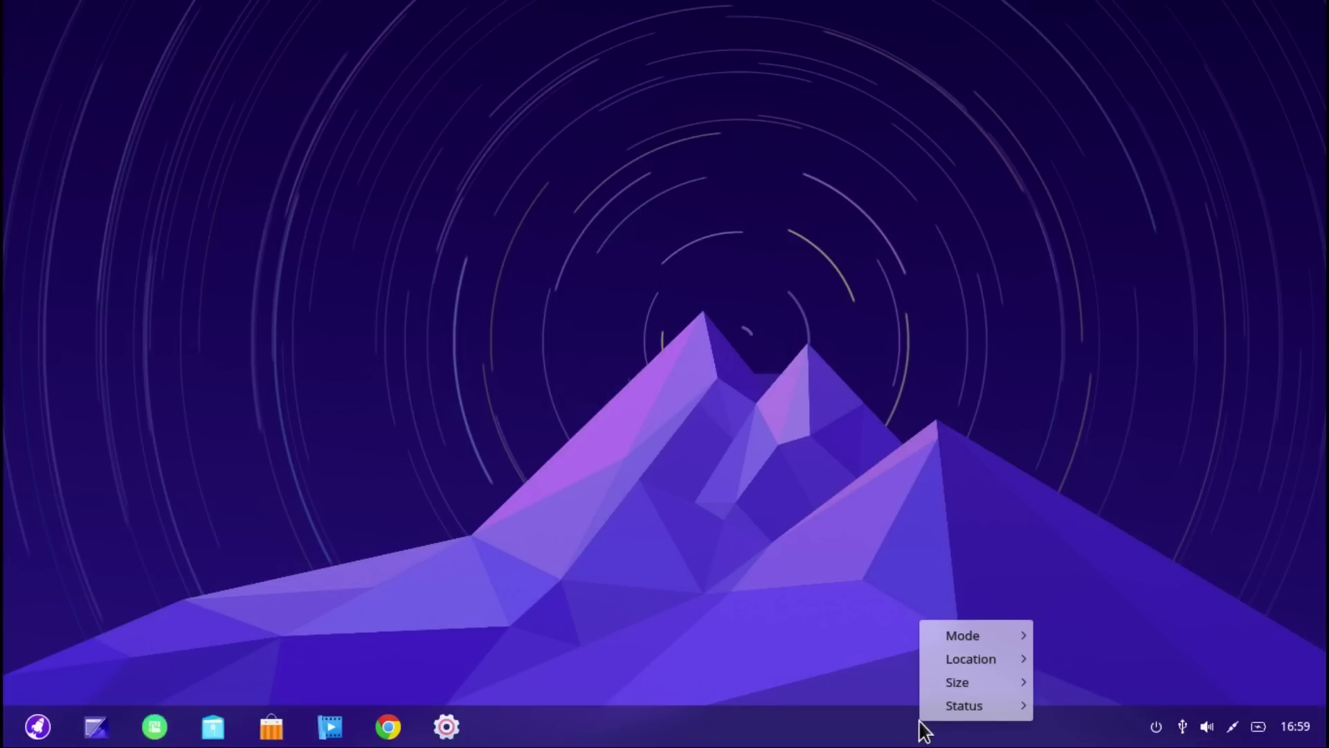
mouse_move(1015, 686)
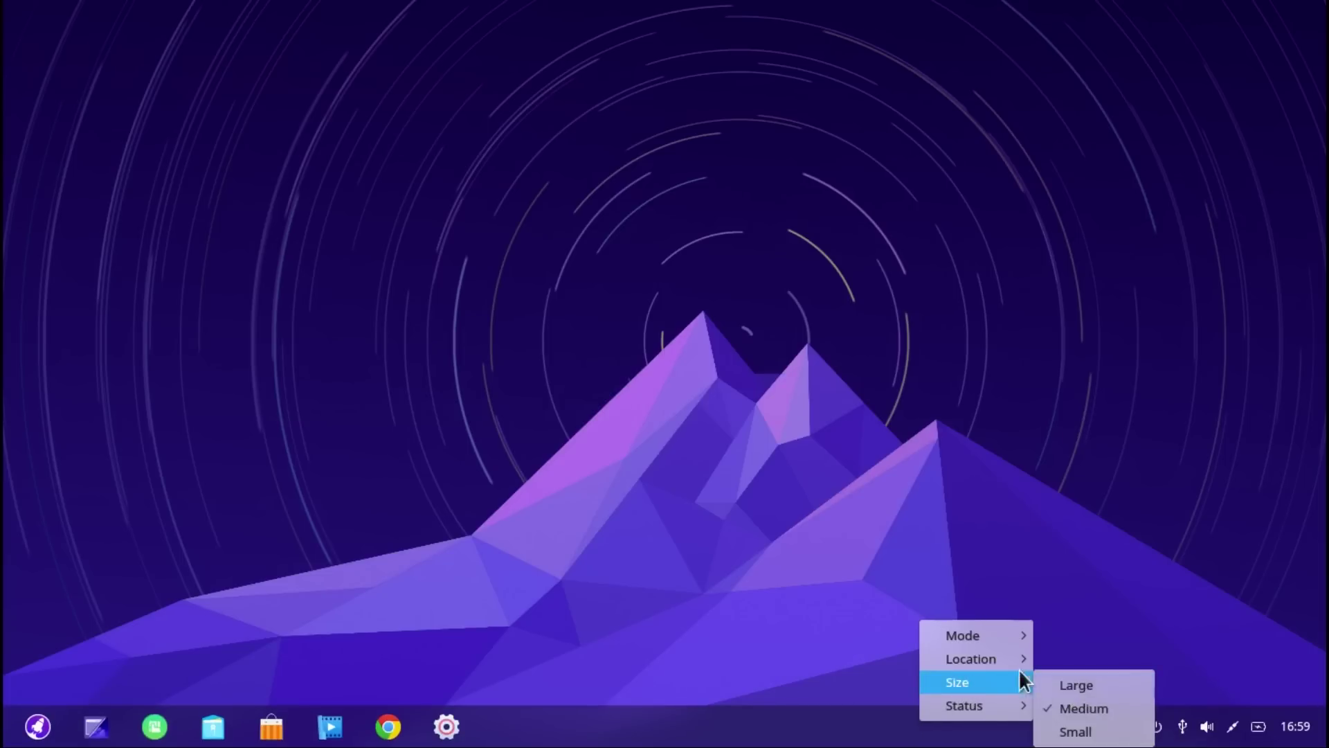
mouse_move(999, 658)
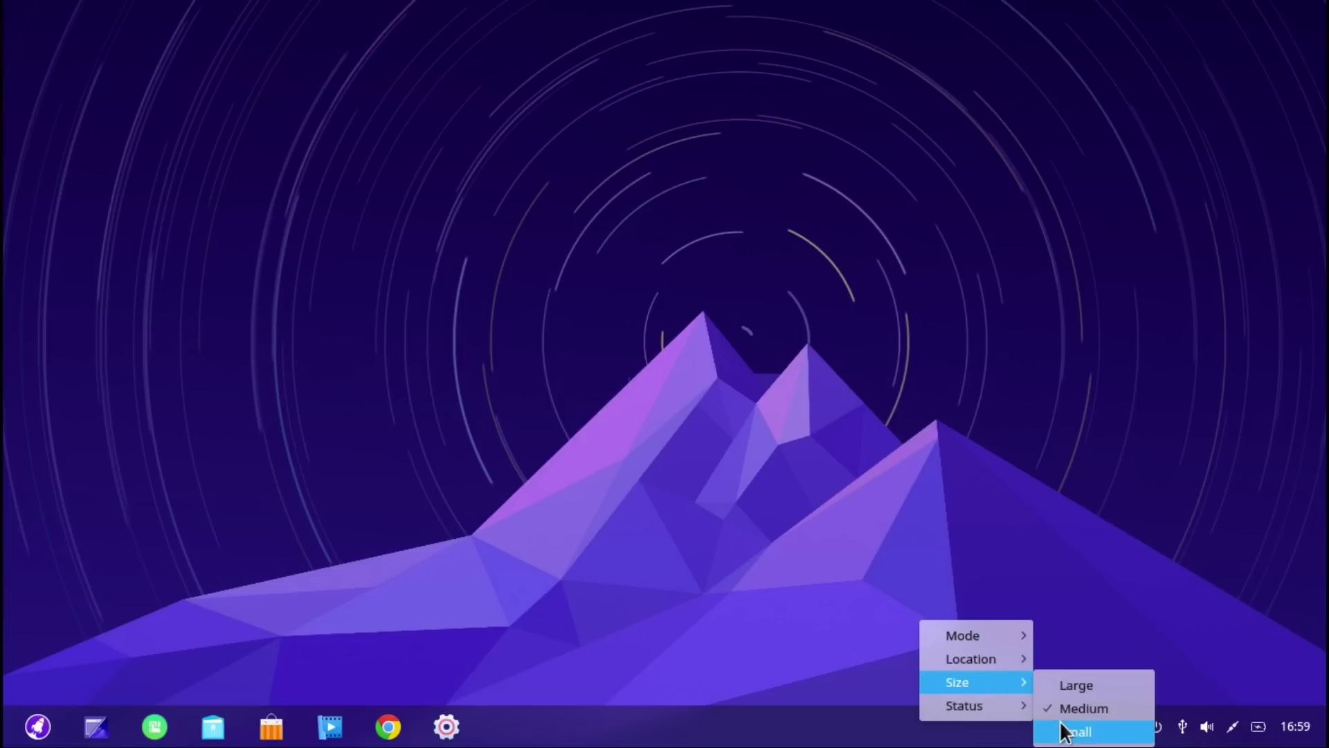
left_click(1060, 728)
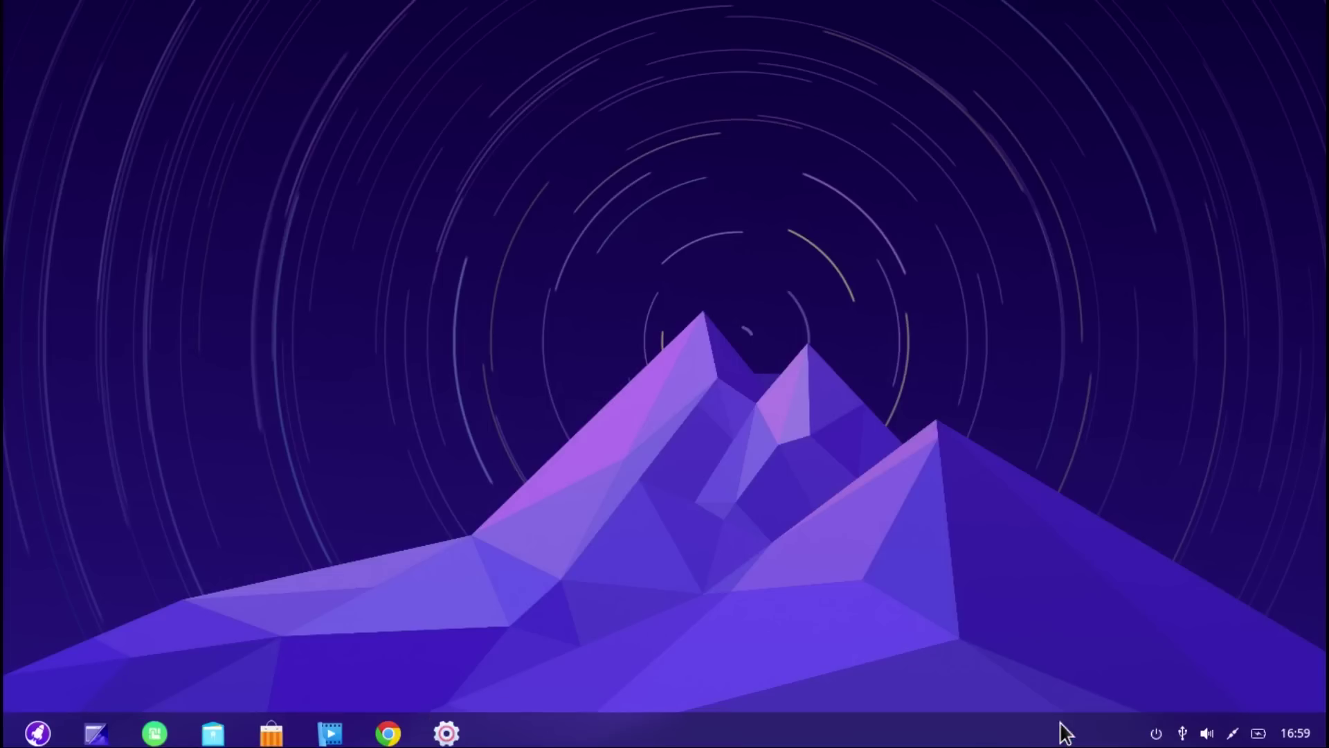
Switch the dock back to Fashion Mode
right_click(936, 737)
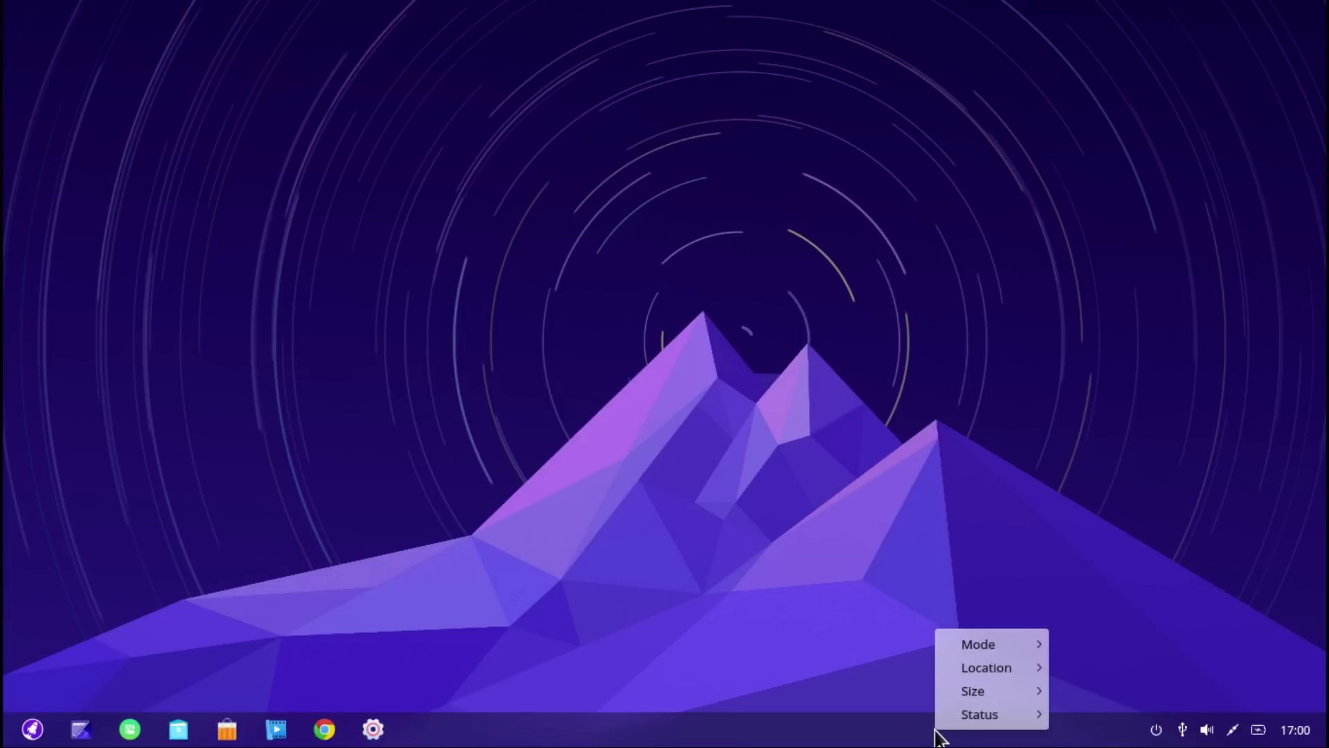
mouse_move(1003, 706)
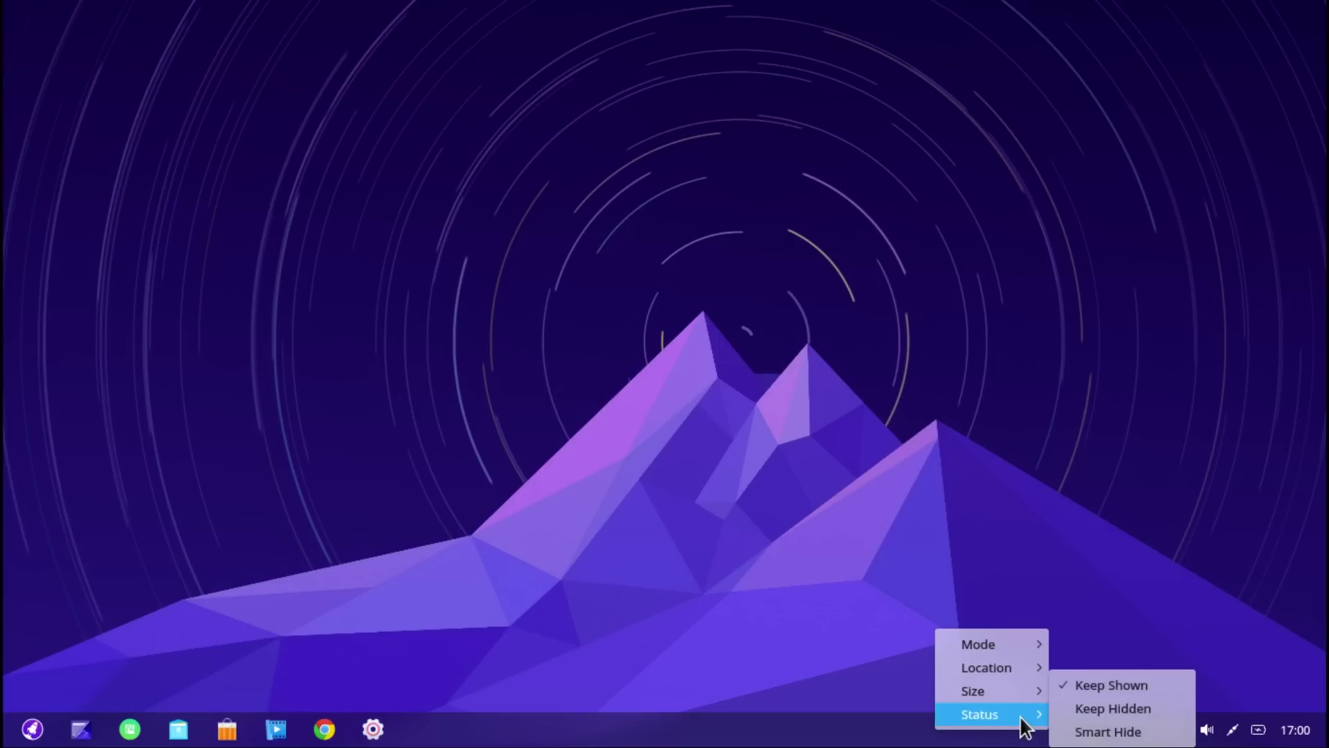
mouse_move(1000, 663)
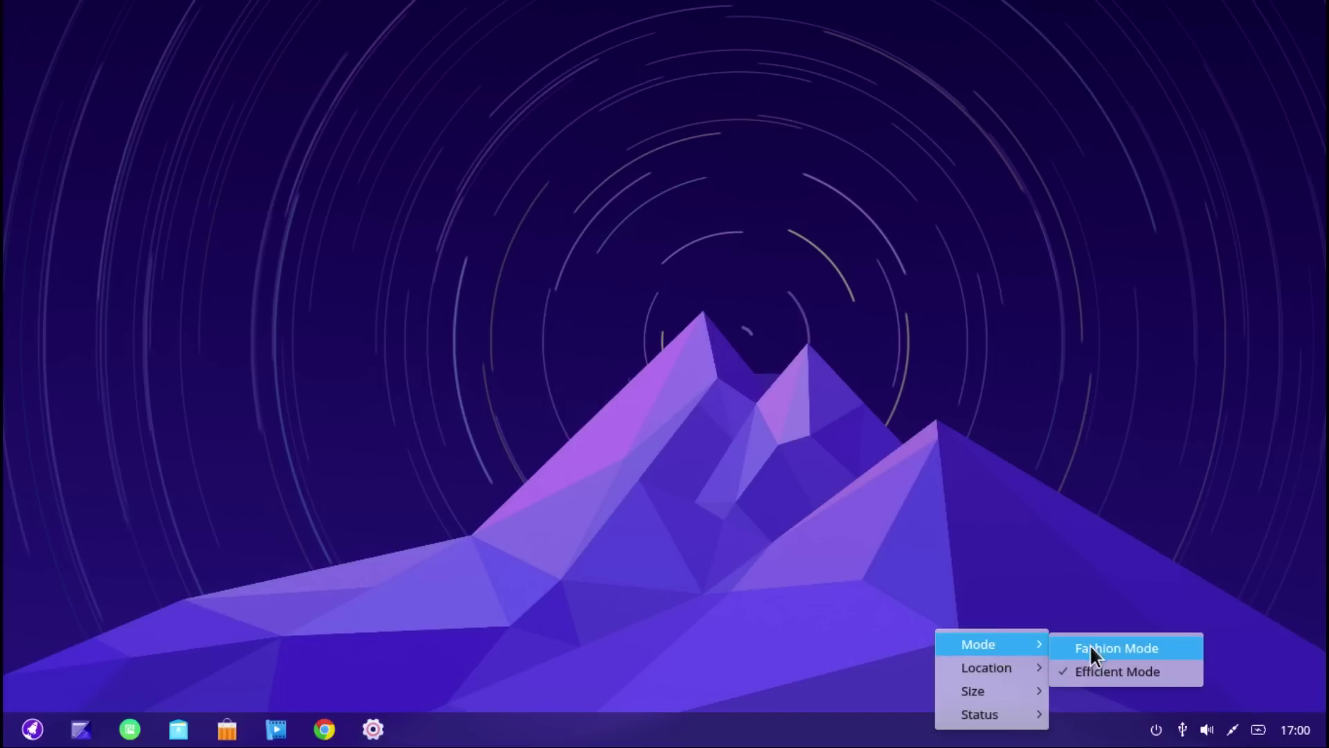
left_click(1091, 648)
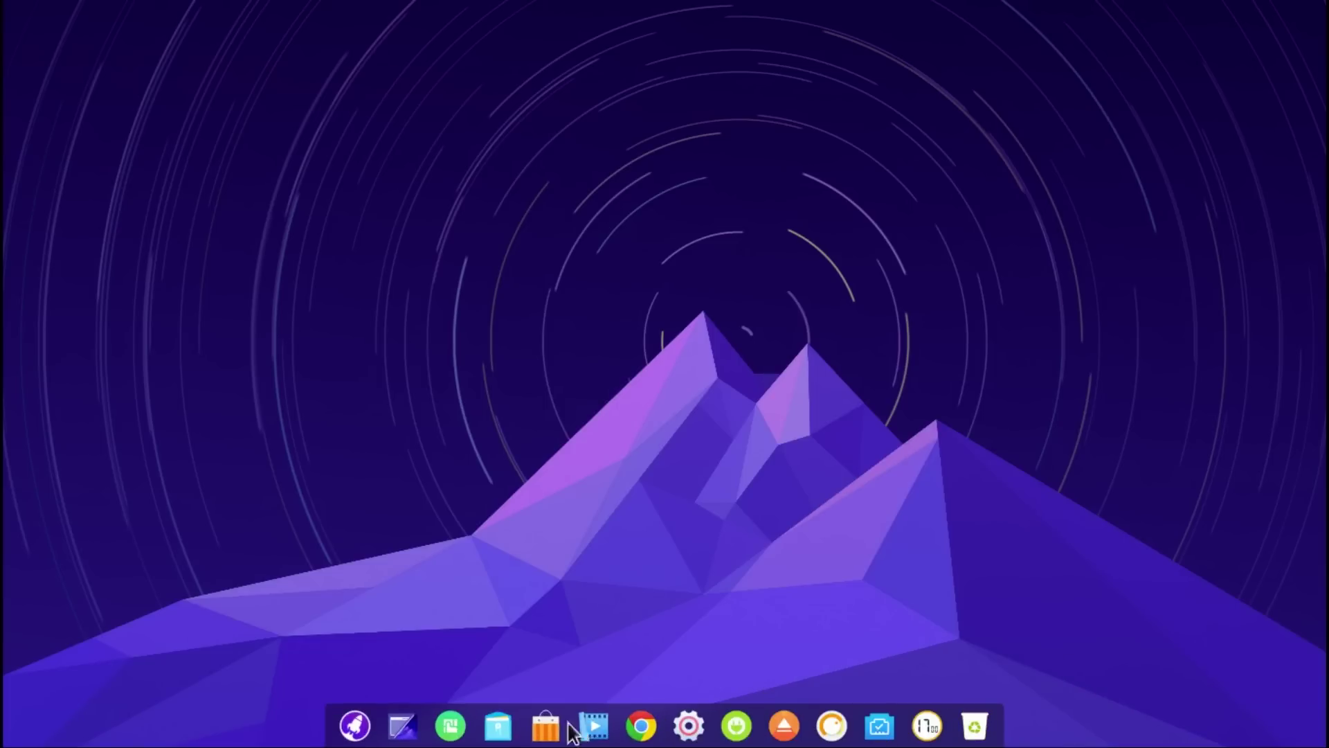
Create a New Folder on the desktop and keep its default name
right_click(559, 261)
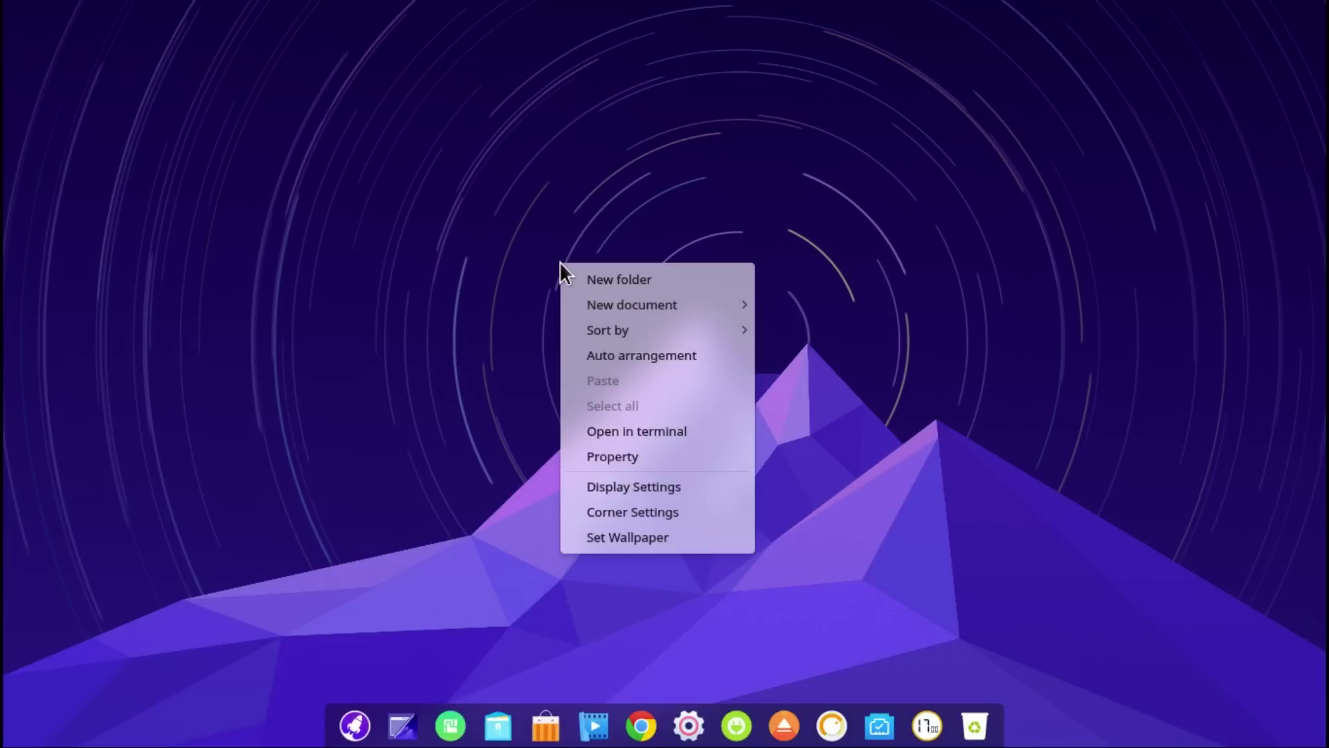
left_click(602, 277)
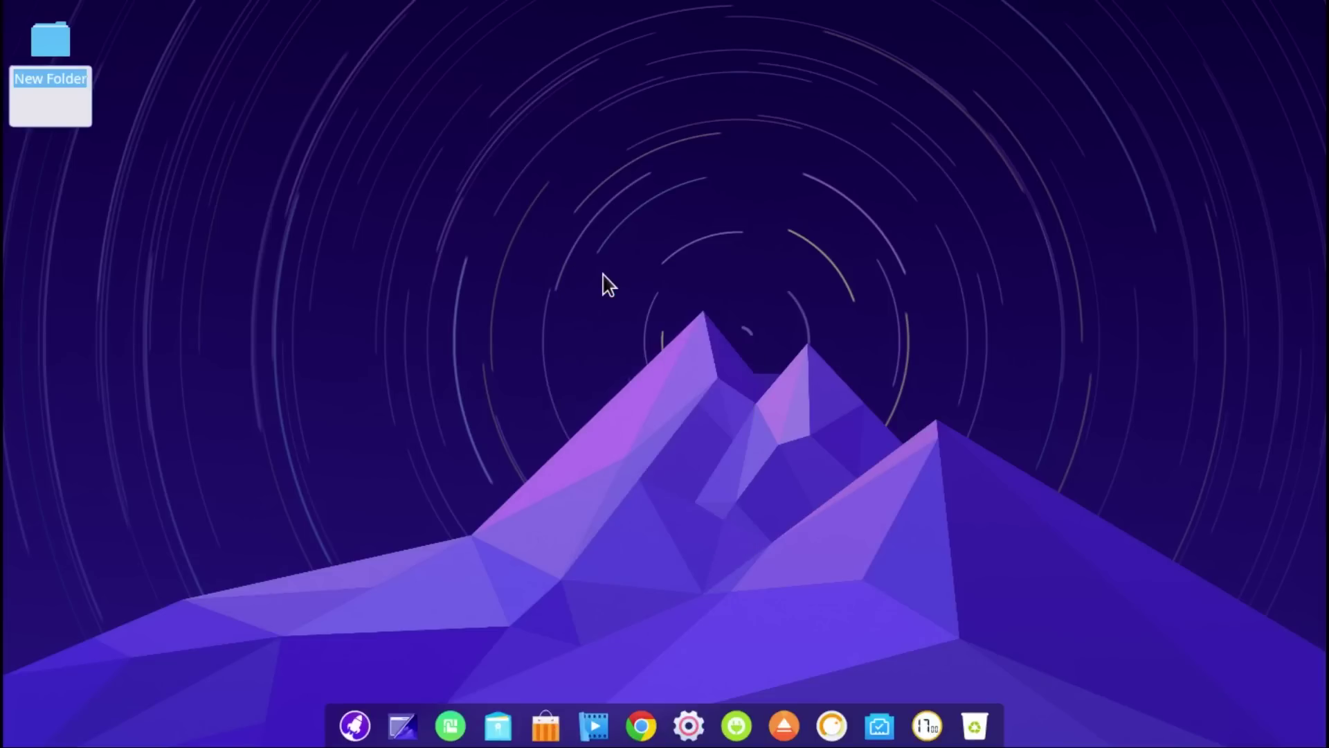
left_click(601, 274)
Add a Word document named newDoc.doc to the desktop
right_click(602, 274)
mouse_move(658, 317)
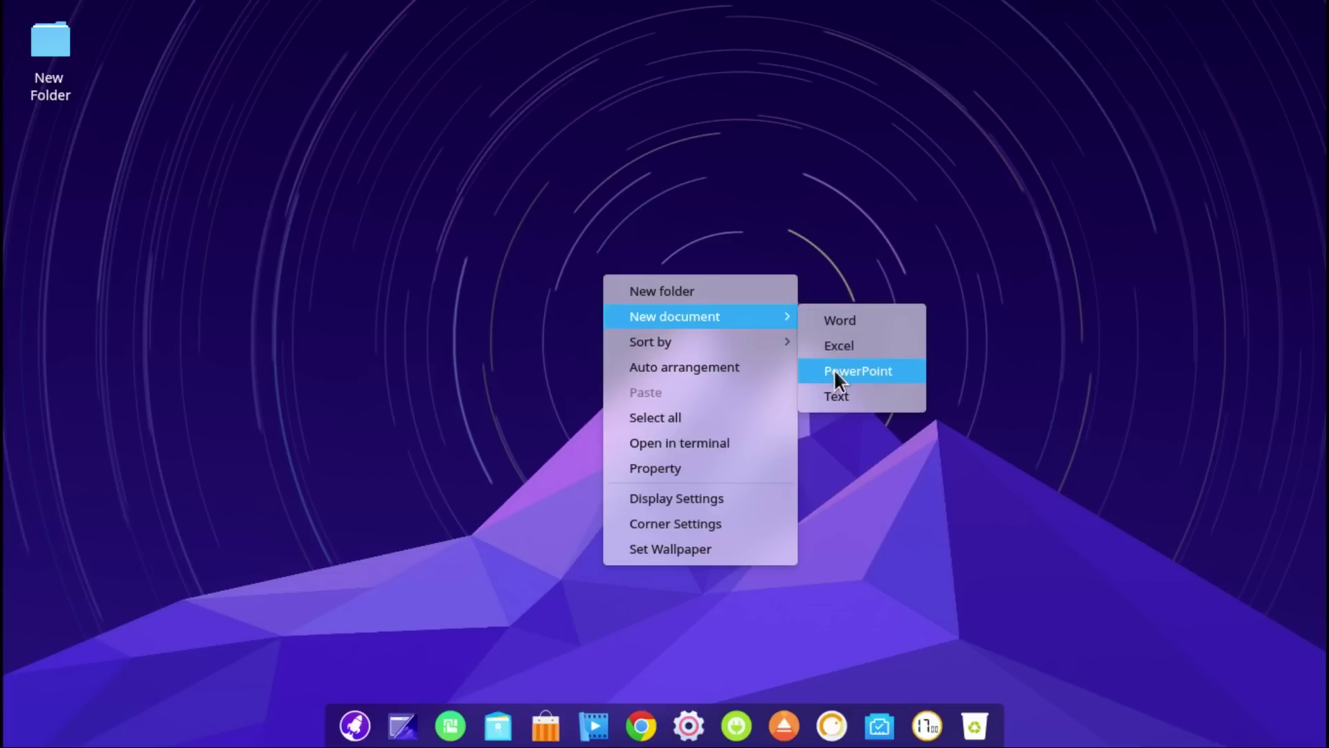
left_click(834, 319)
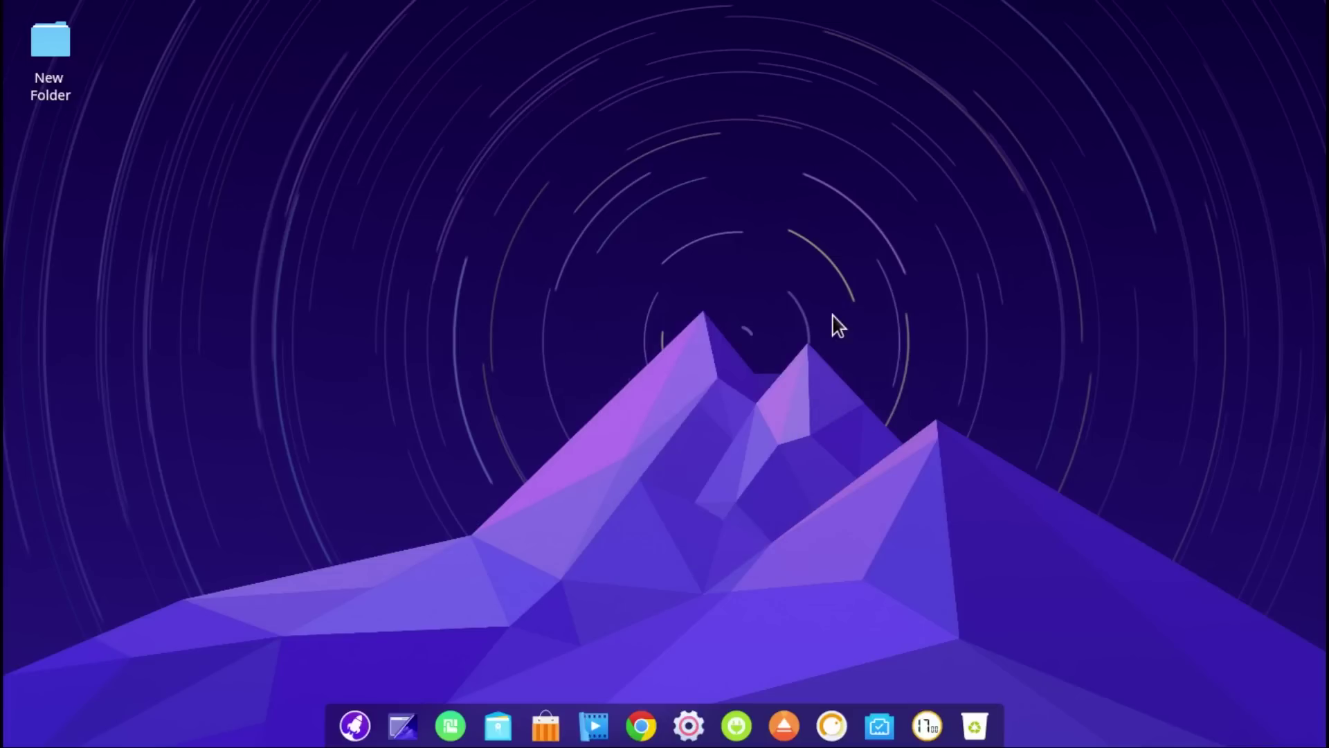
left_click(748, 301)
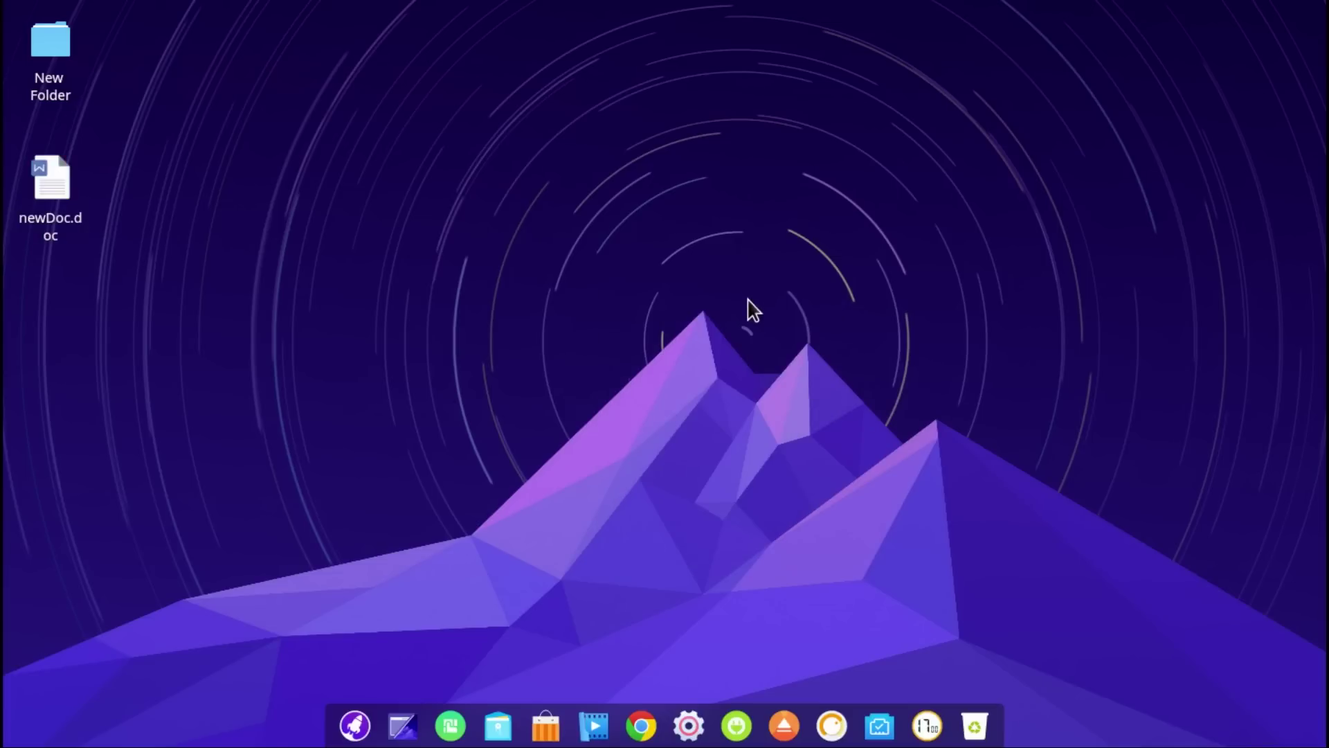
right_click(748, 299)
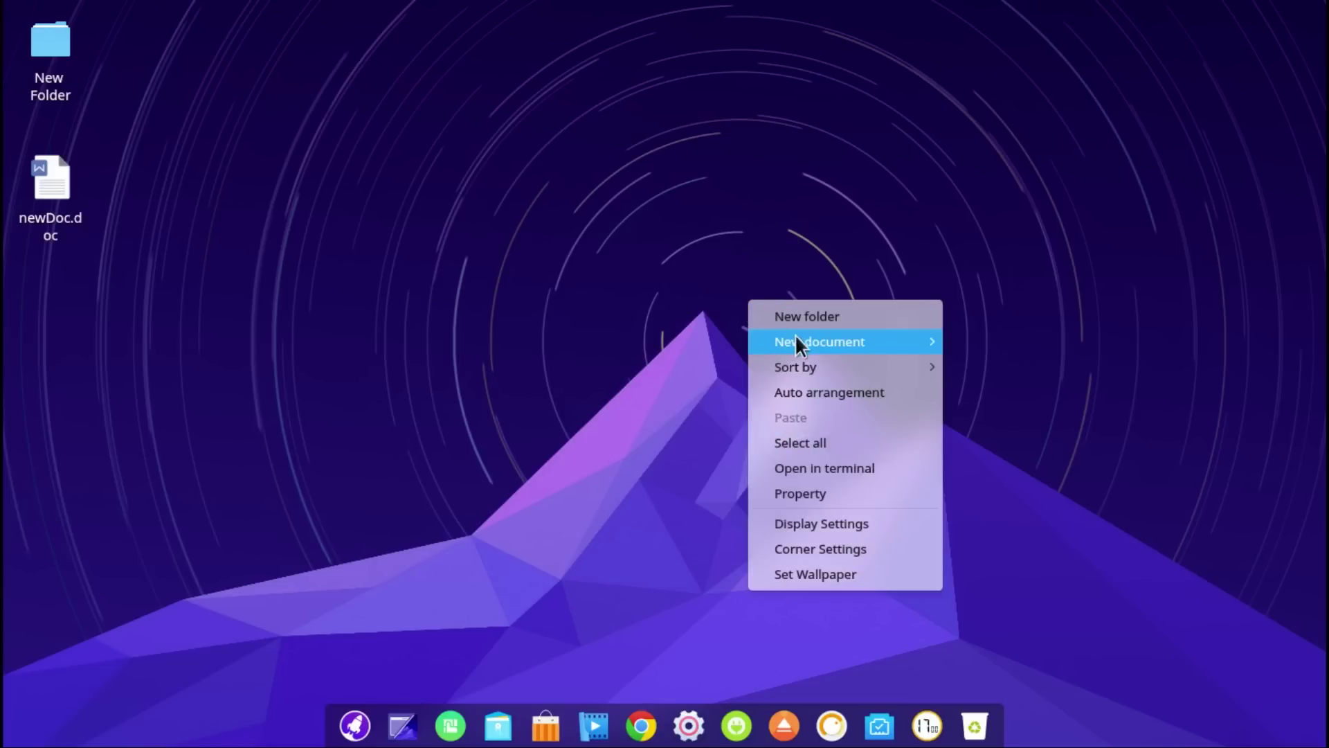
mouse_move(829, 335)
mouse_move(884, 364)
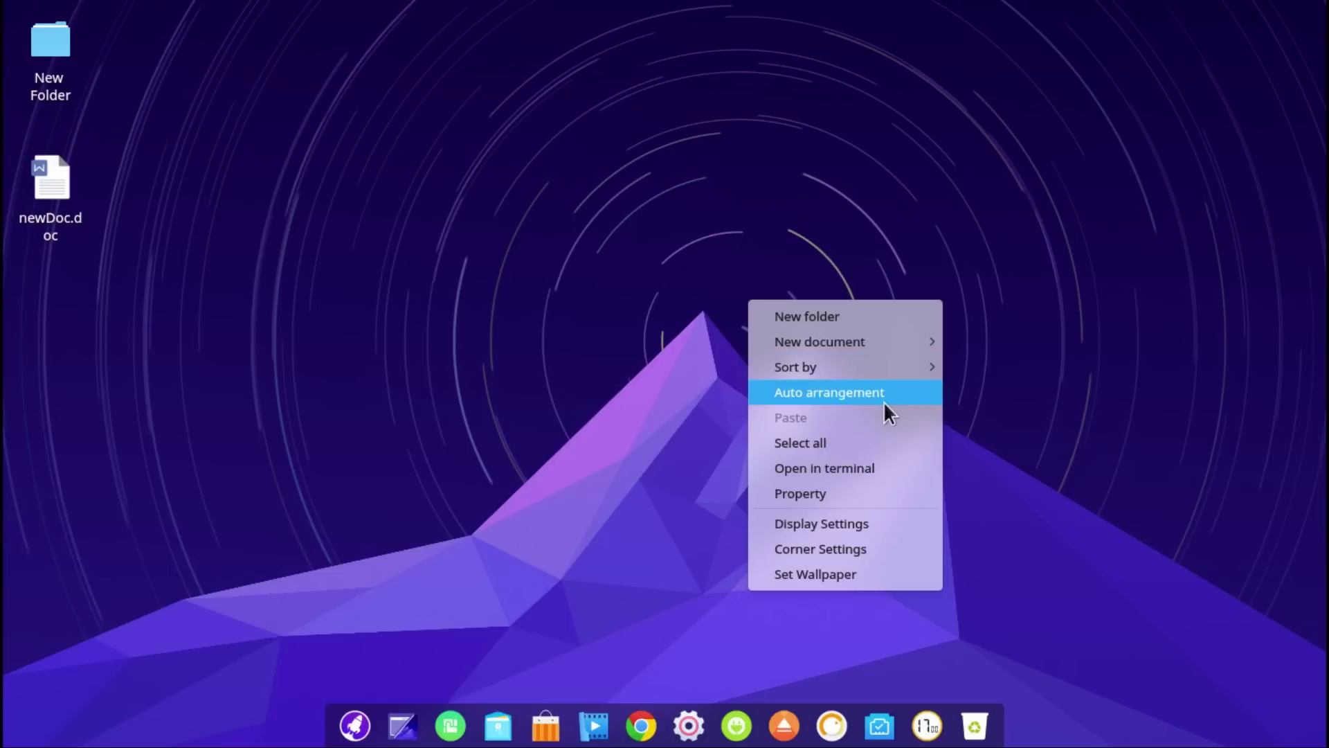
Open a terminal in the Desktop folder, maximize it, and open then close a second window
left_click(864, 468)
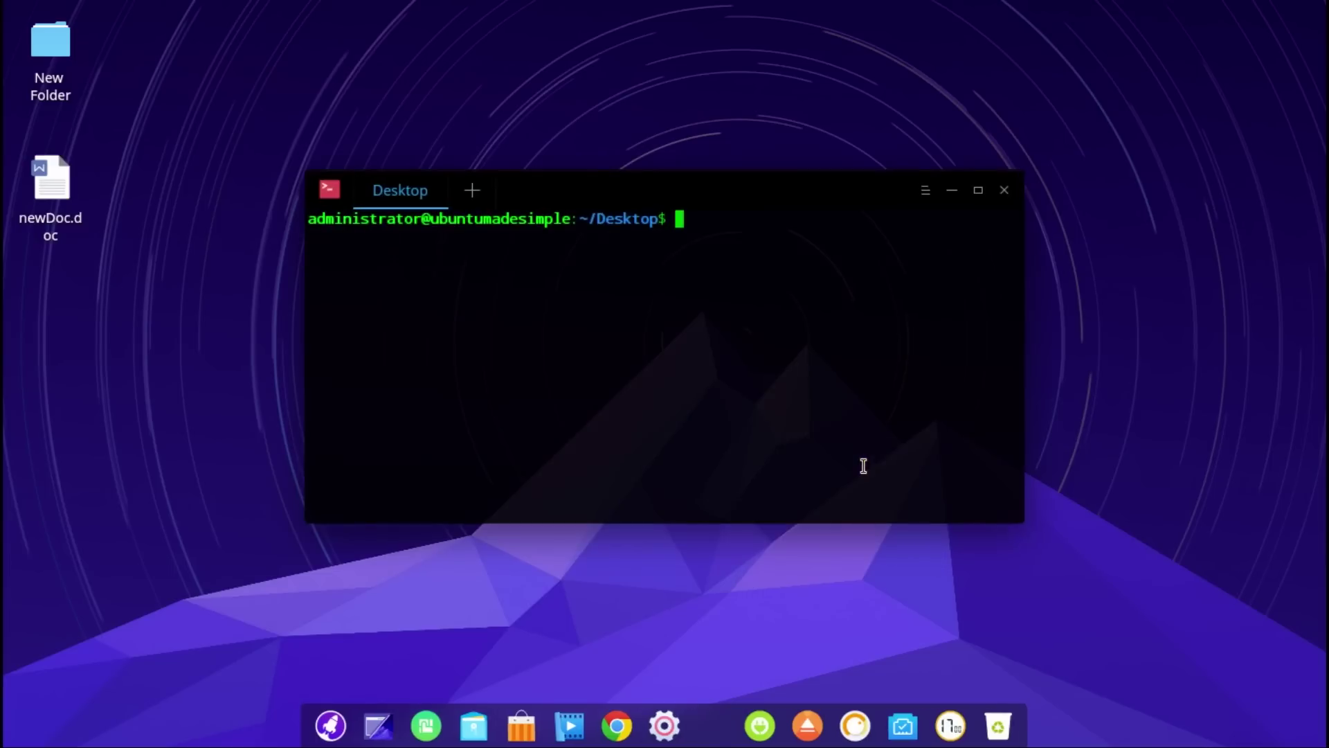
left_click(979, 191)
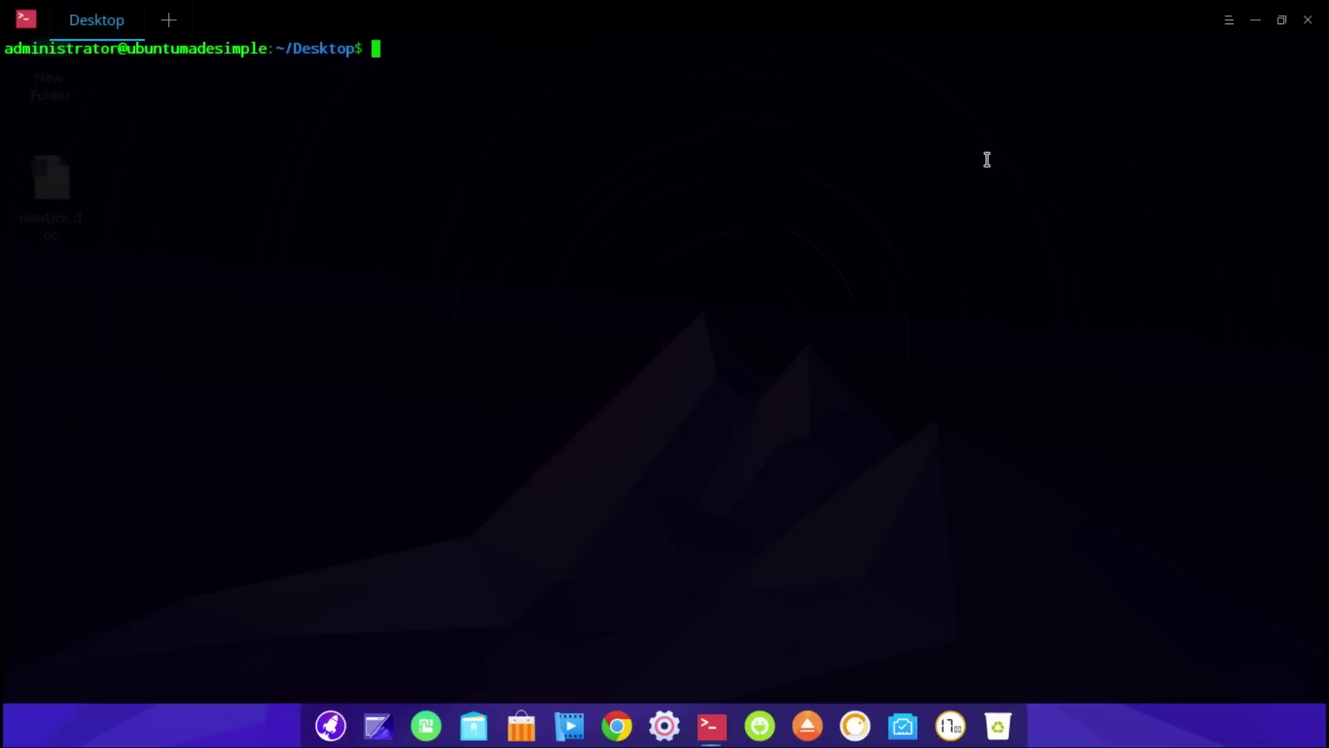
left_click(1229, 20)
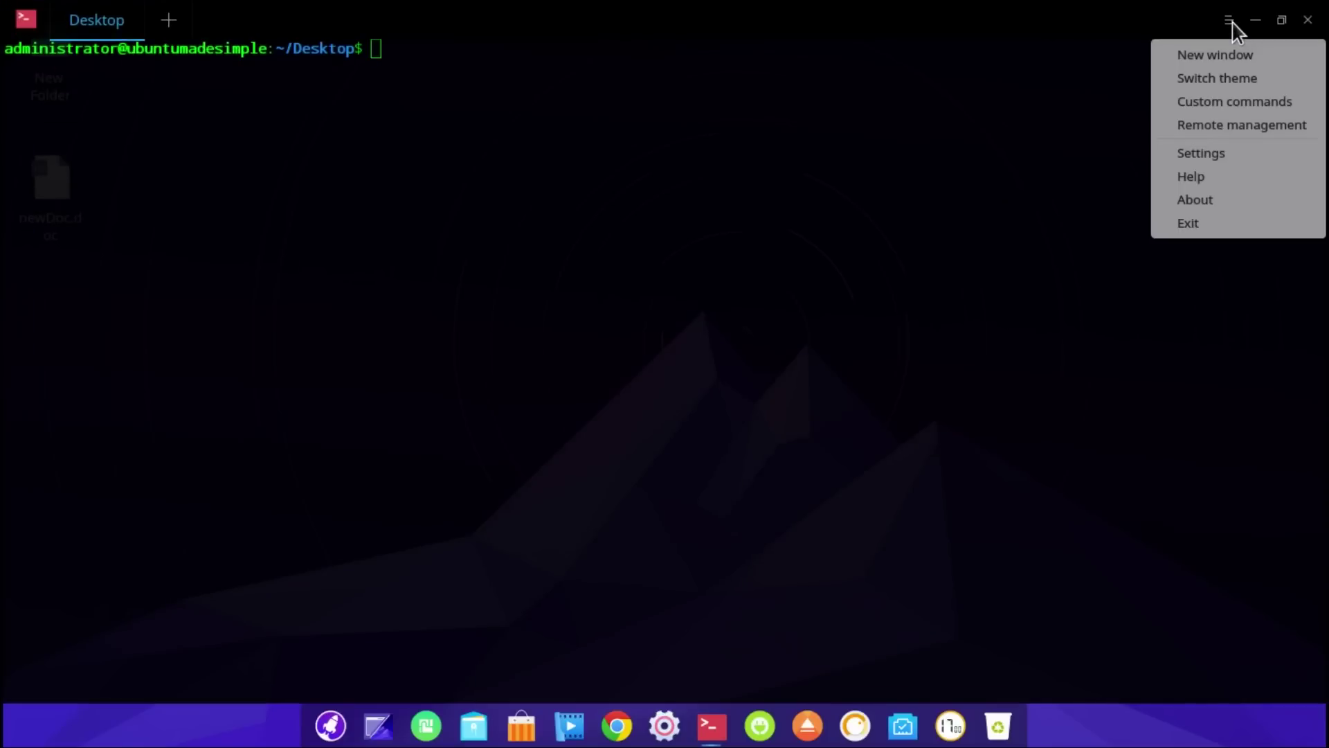
left_click(1230, 54)
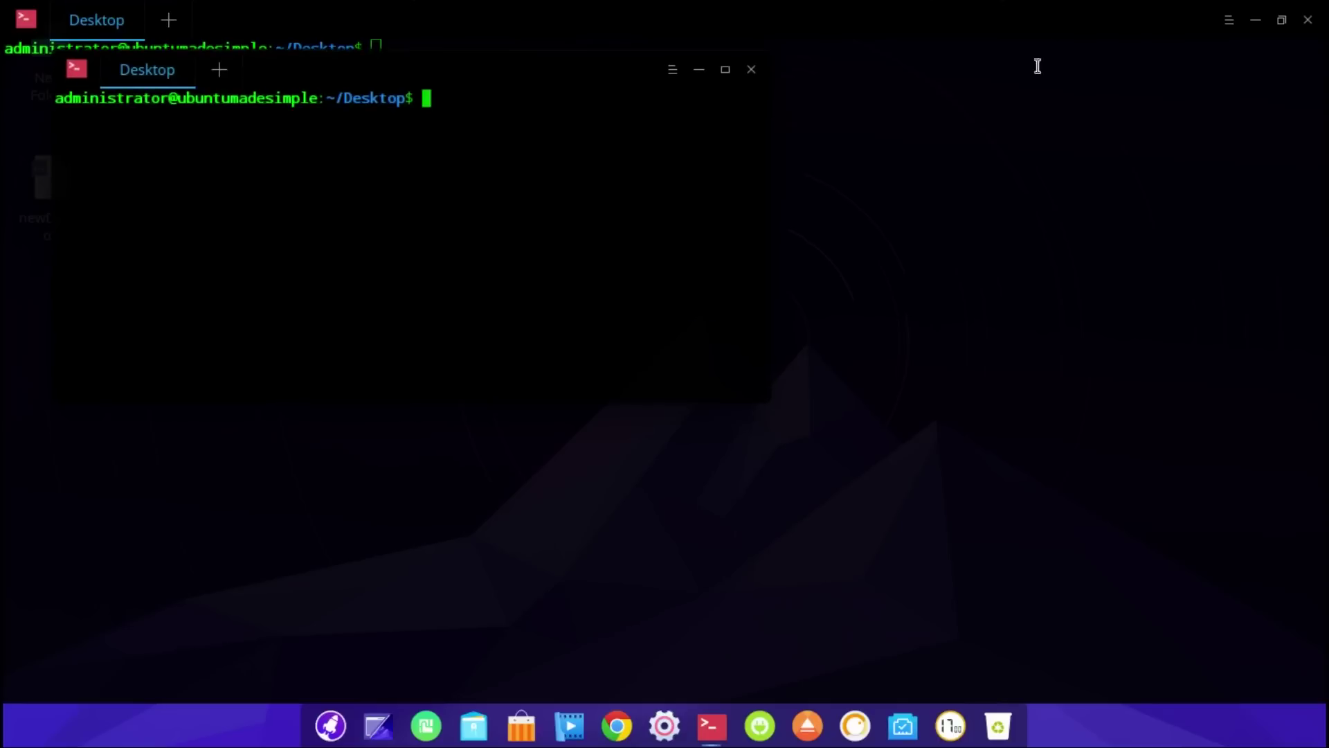
left_click(751, 70)
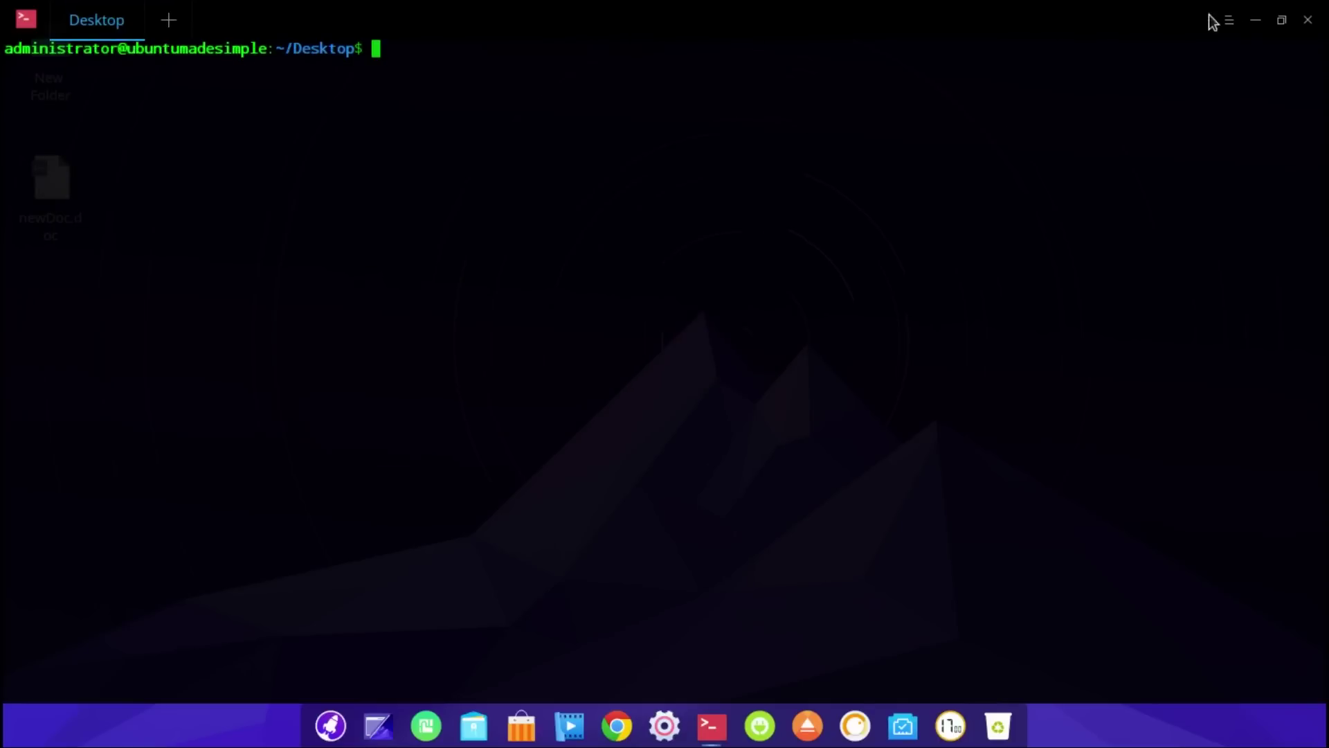
left_click(1229, 20)
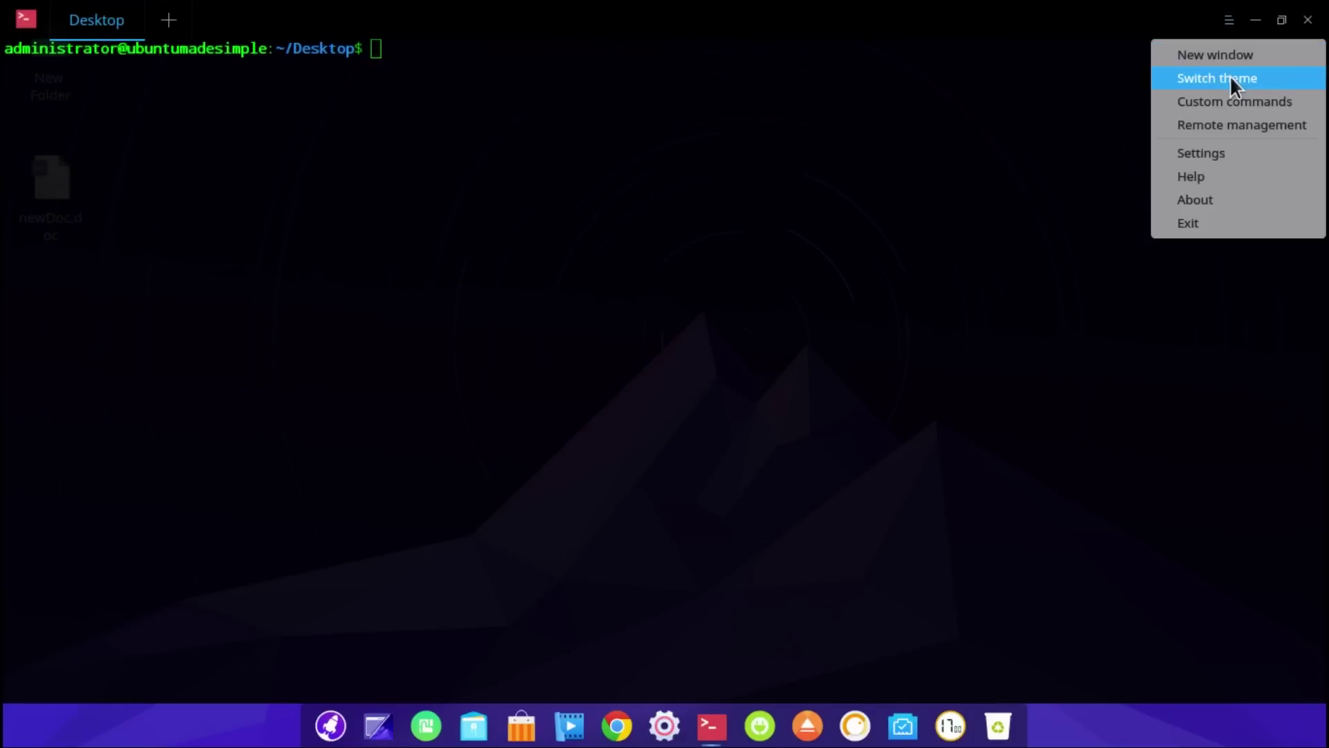
Try the sat theme, settle on the nep colour theme, and show the Custom commands panel
left_click(1234, 82)
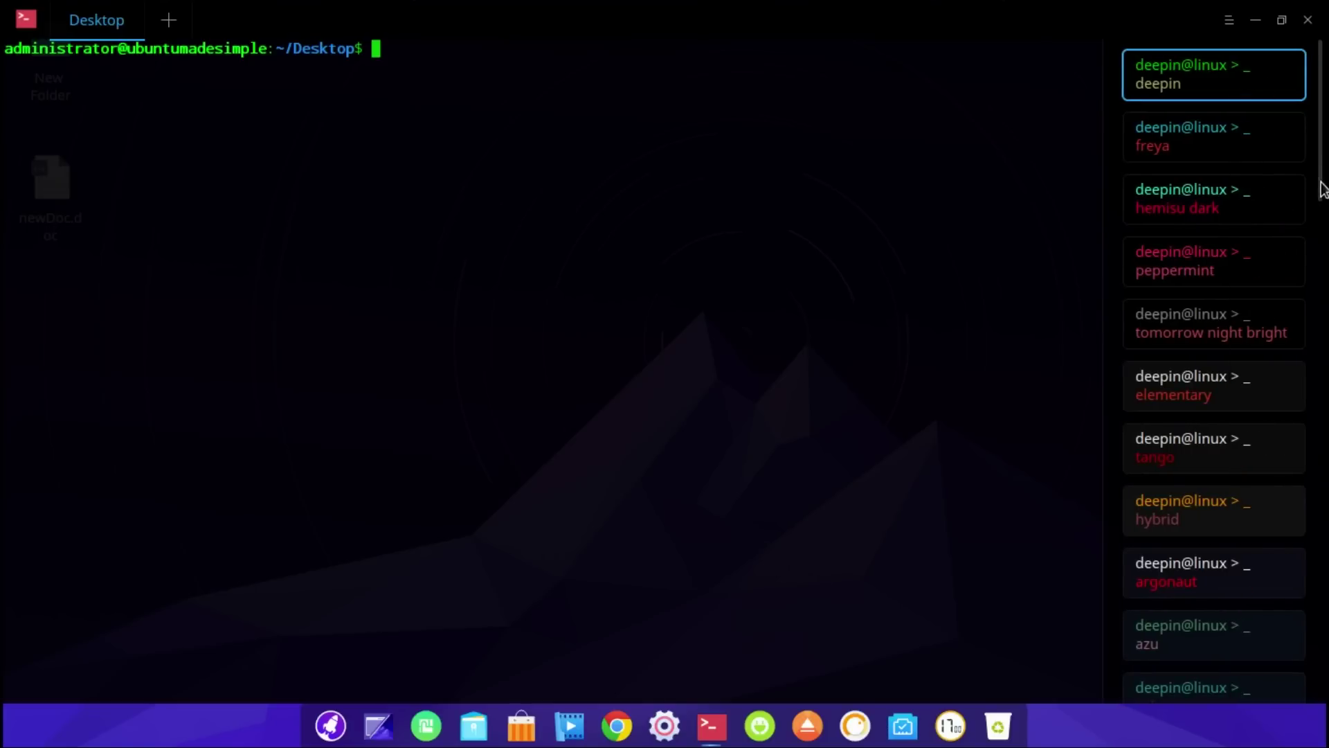
scroll(1325, 194, "down", 10)
scroll(1305, 560, "down", 10)
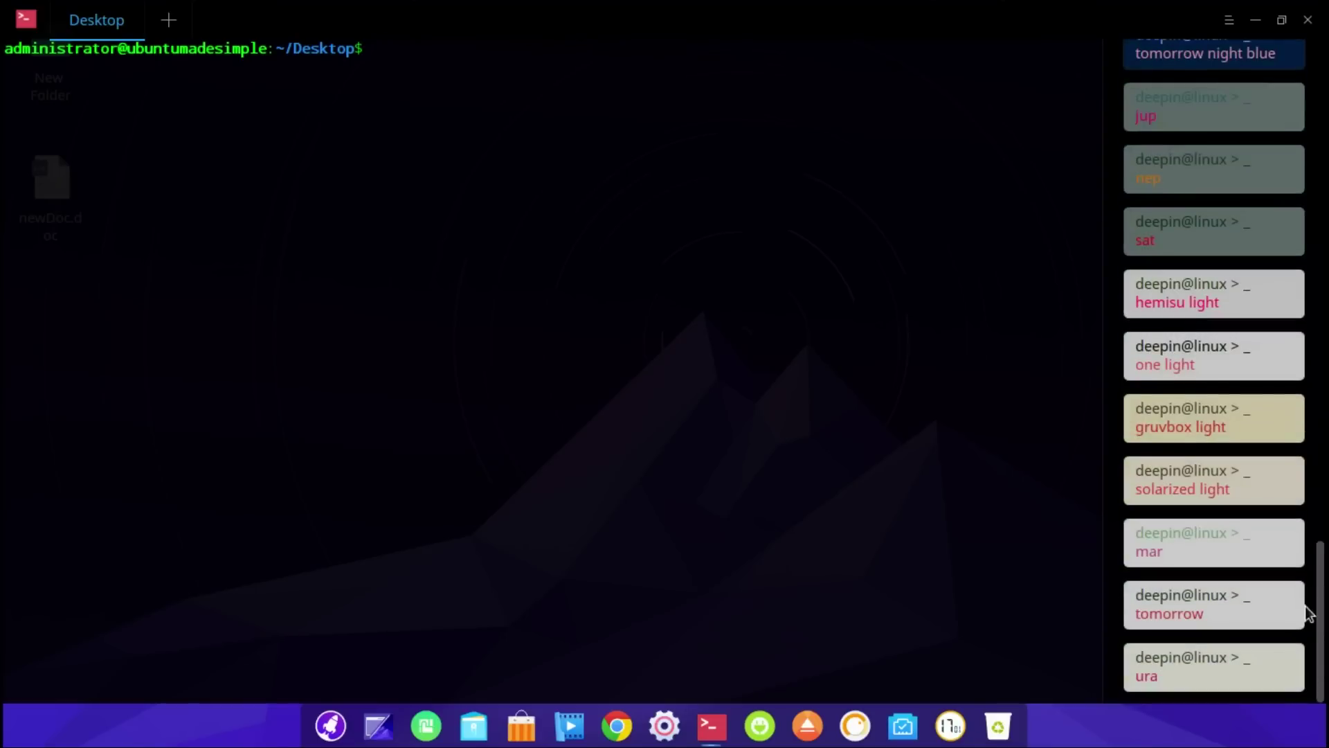
scroll(1297, 484, "up", 10)
scroll(1297, 454, "down", 10)
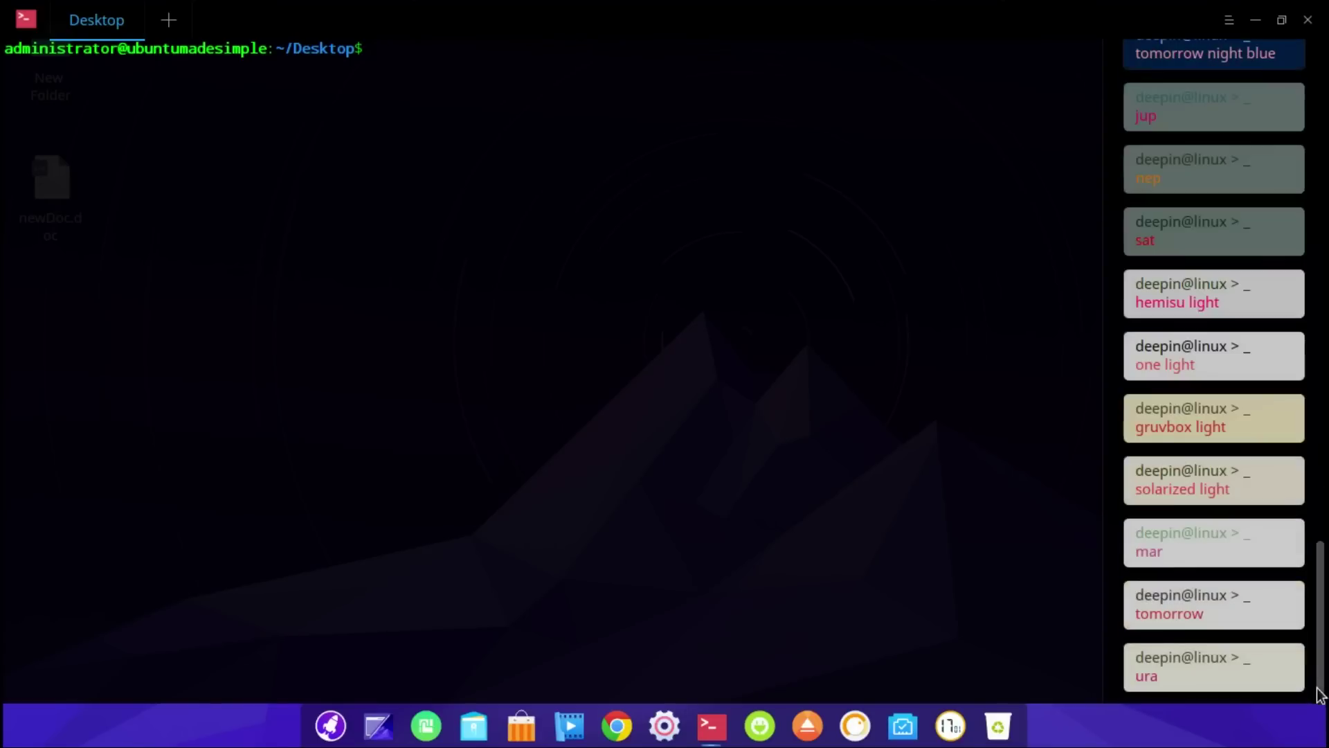
left_click(1201, 237)
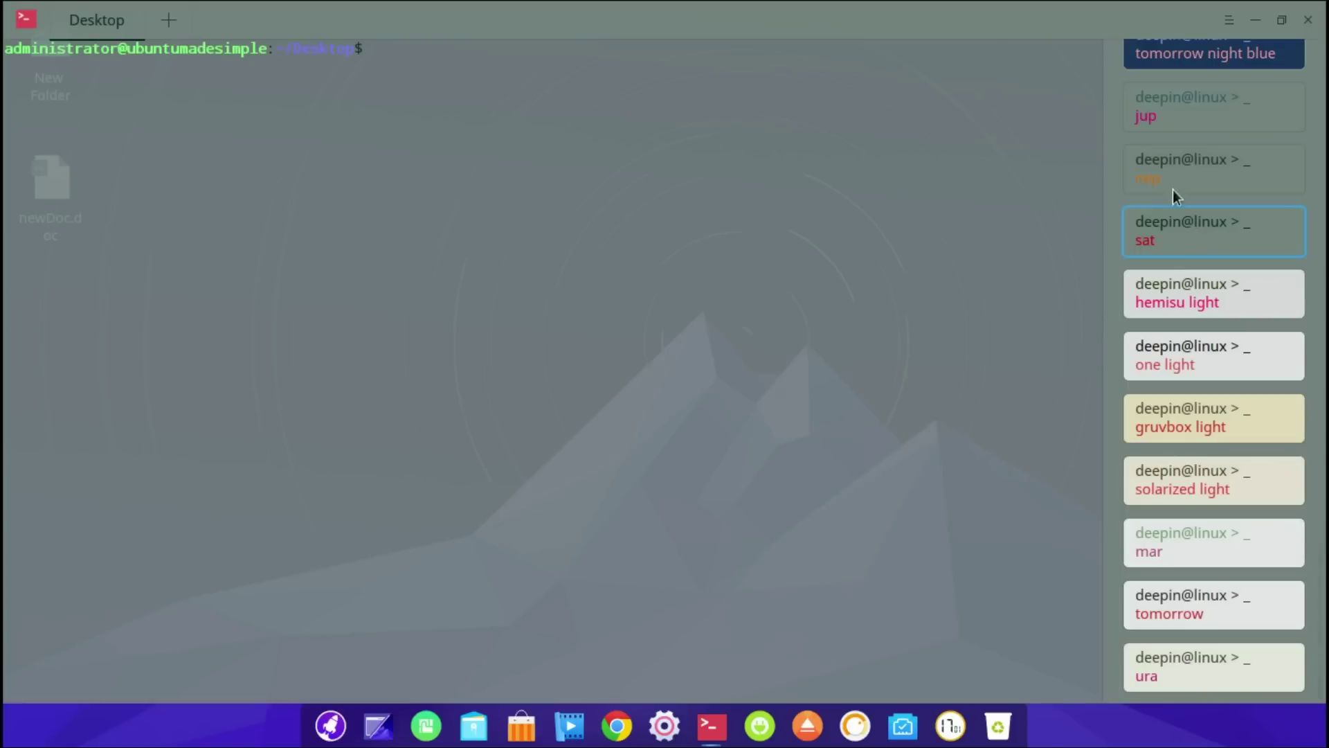
left_click(1164, 164)
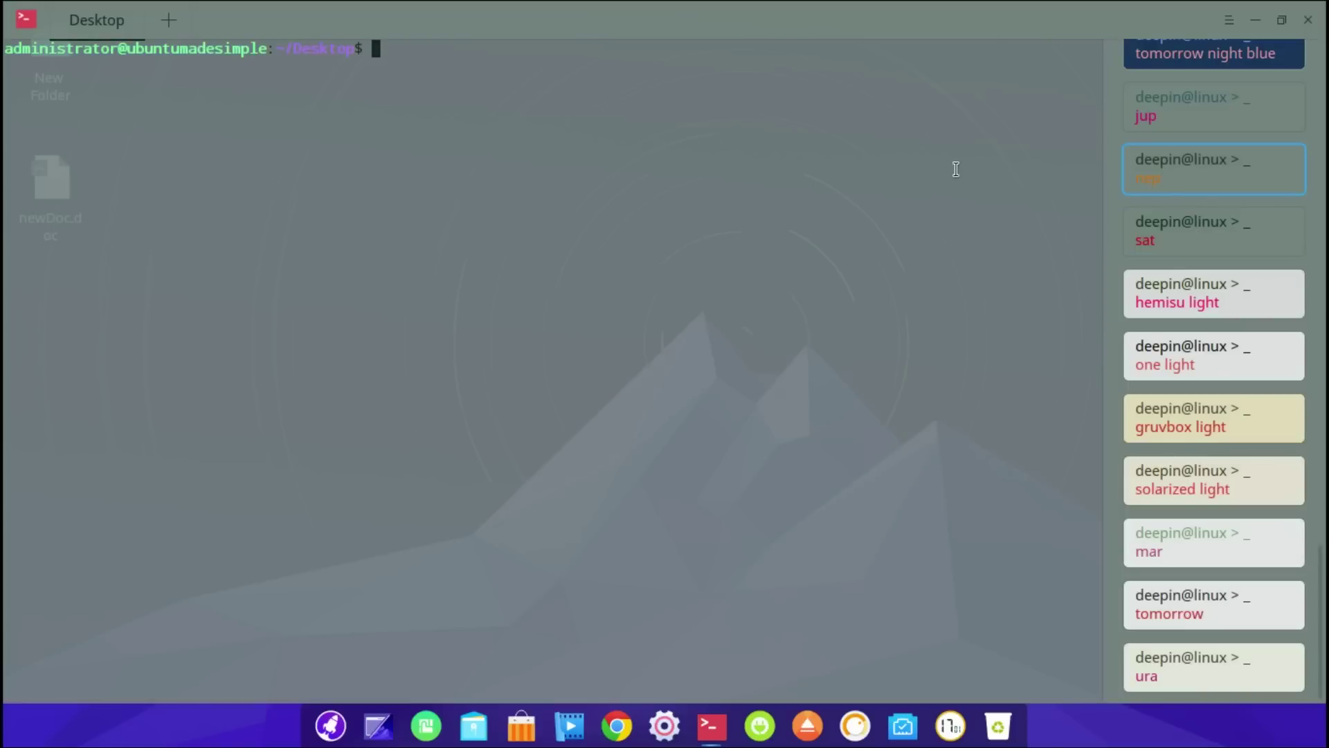
left_click(1227, 21)
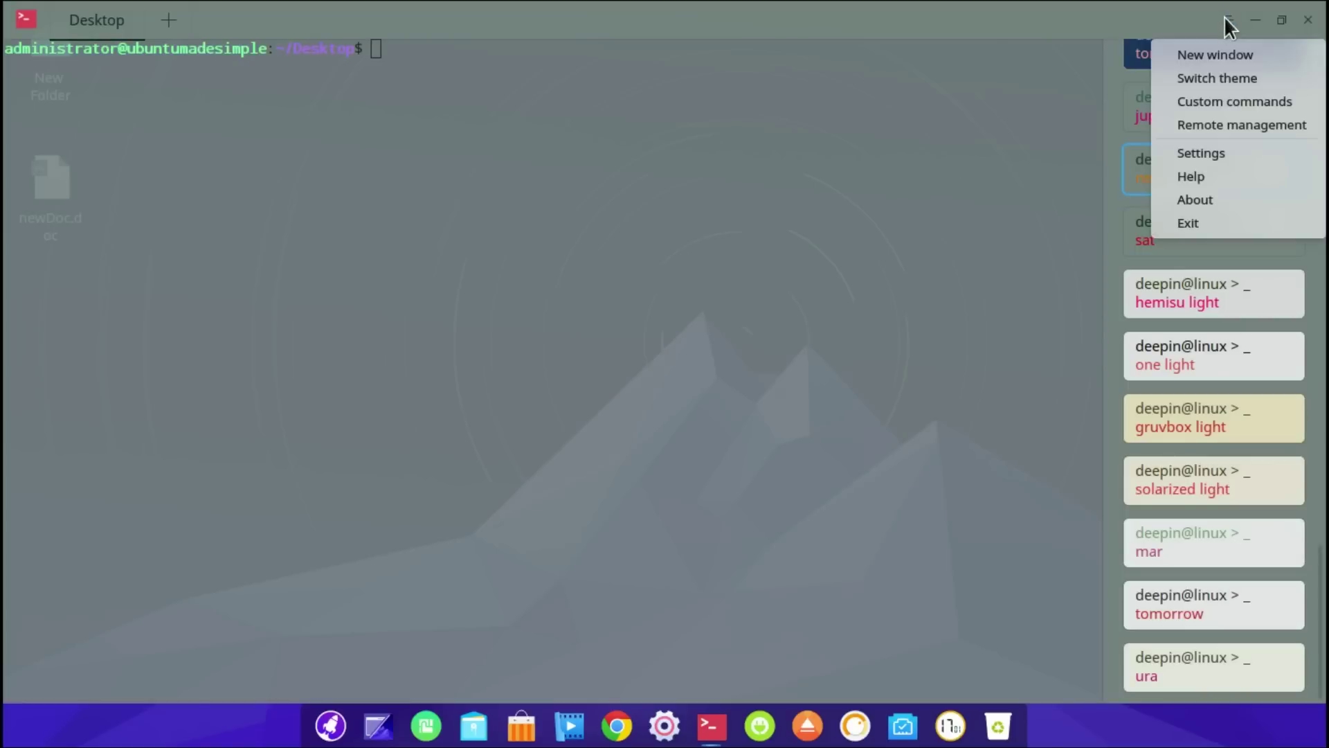
left_click(1227, 103)
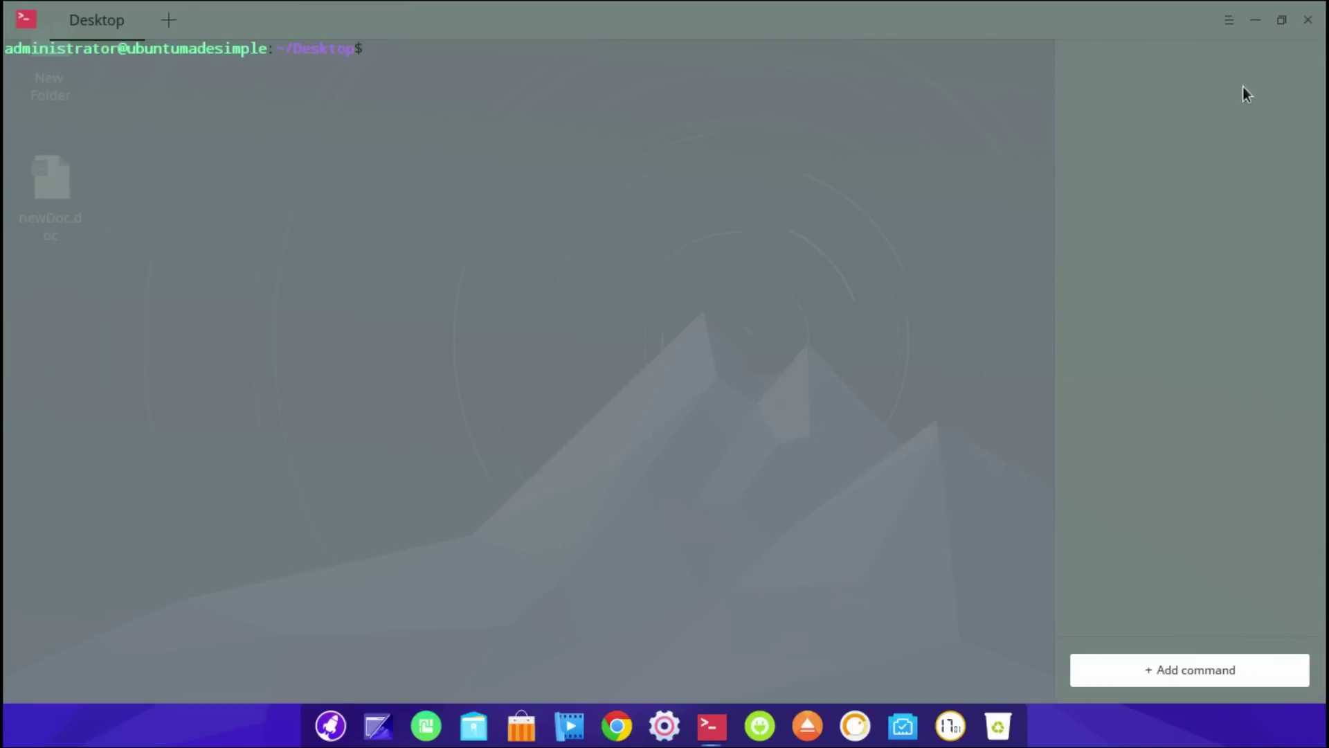
Browse the terminal settings: Interface, shortcut groups, Cursor, Scroll and Window, then close them
left_click(1221, 21)
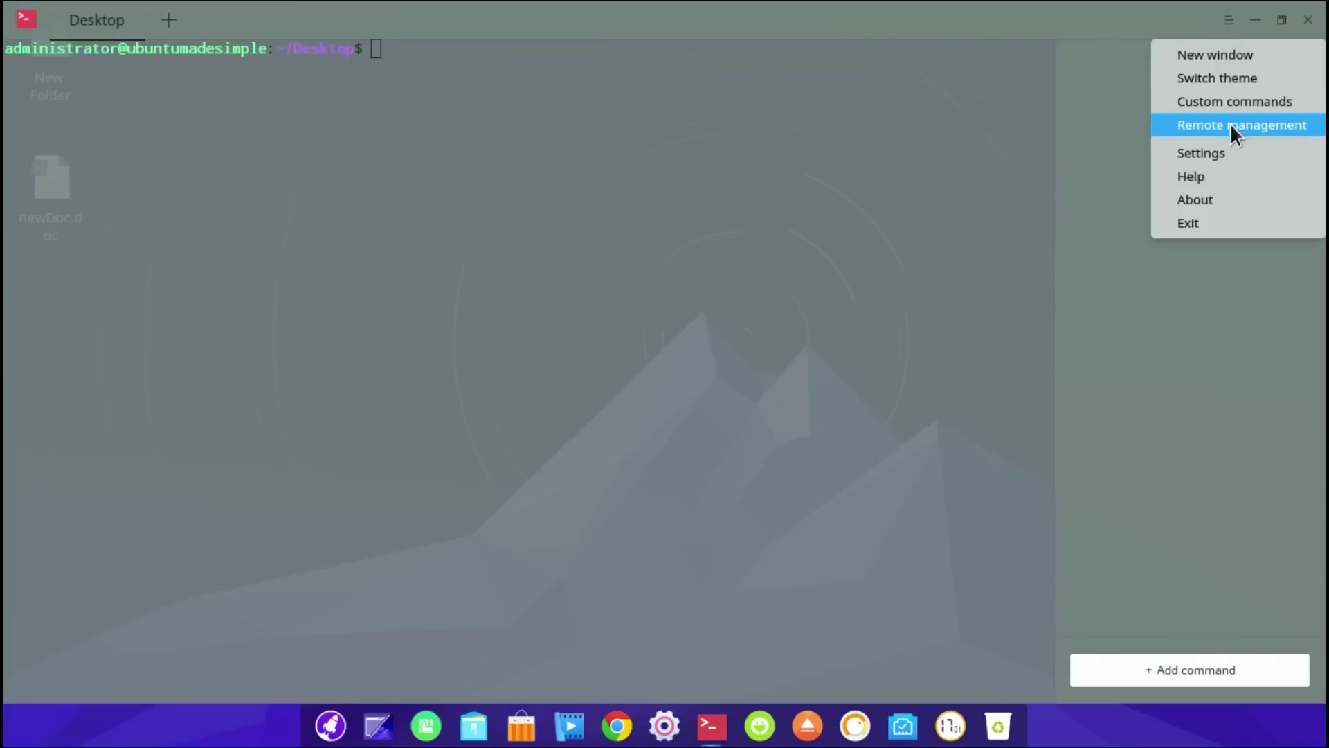
left_click(1222, 150)
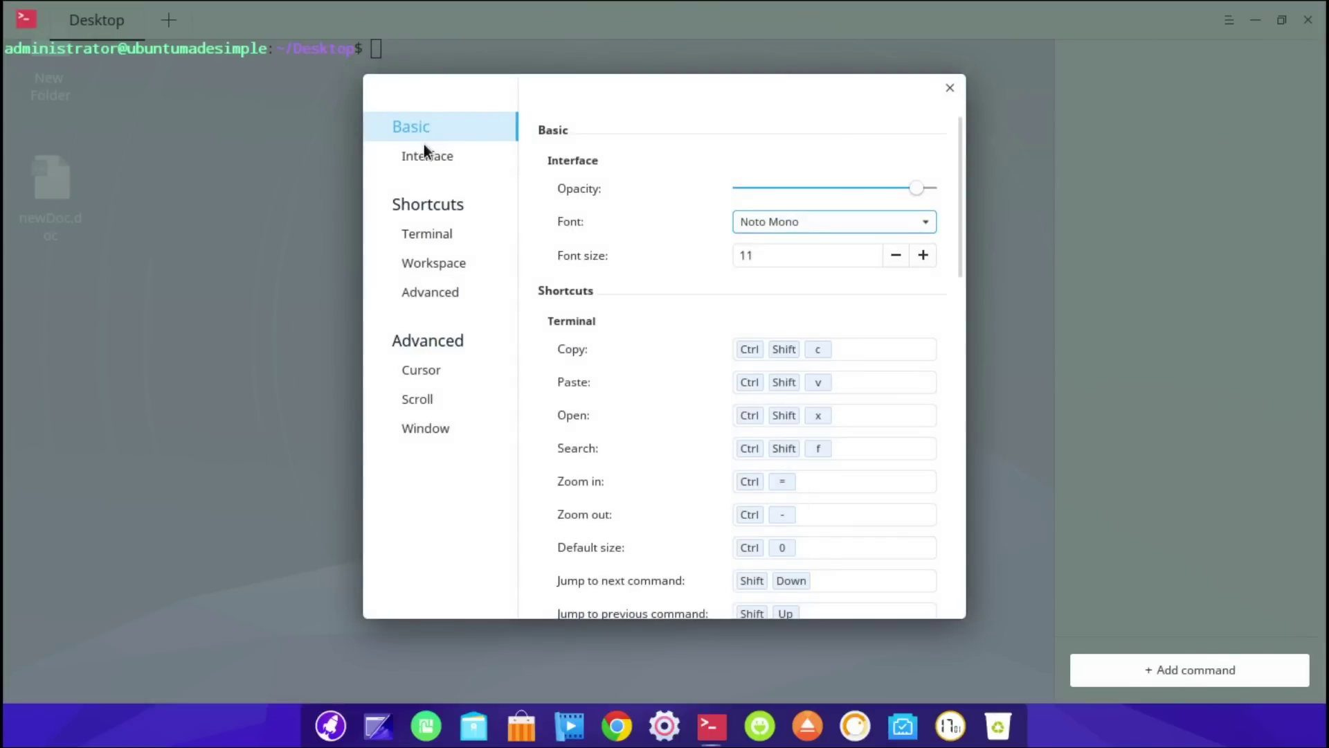
left_click(424, 147)
left_click(426, 239)
left_click(426, 267)
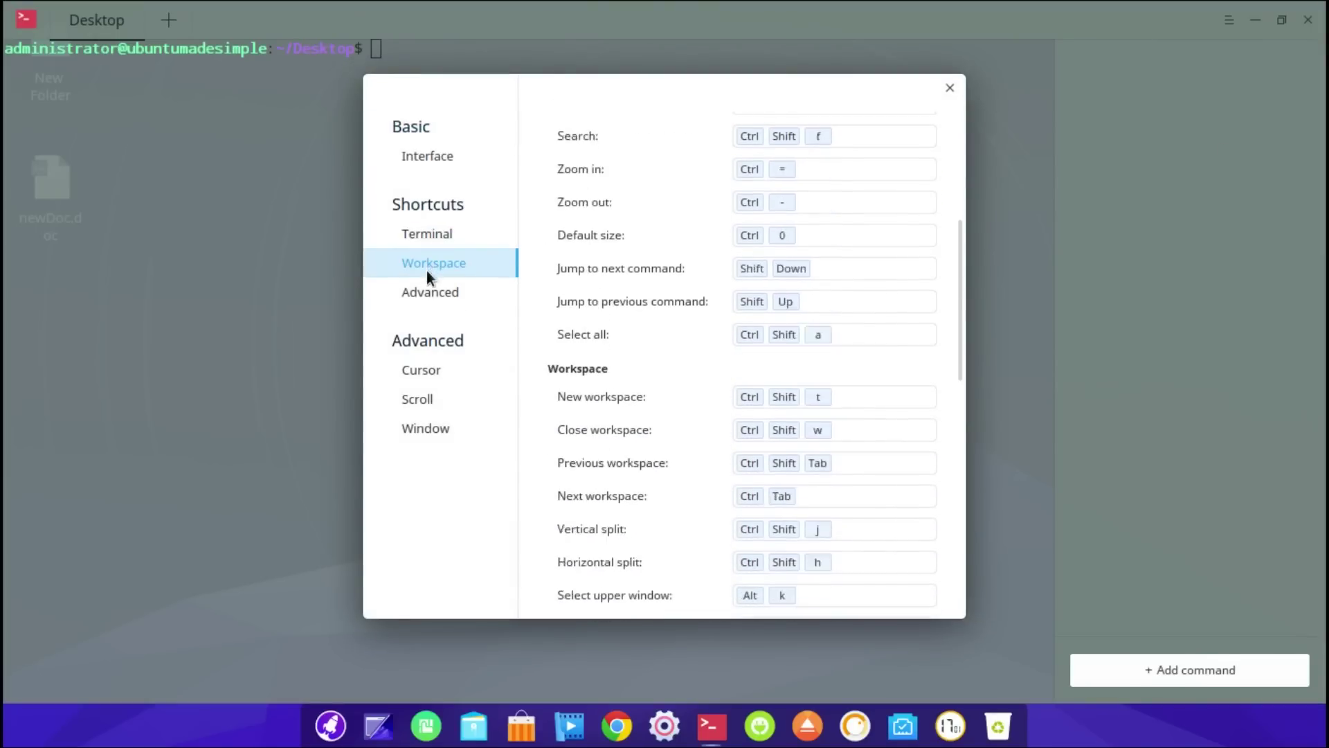
left_click(434, 296)
left_click(418, 370)
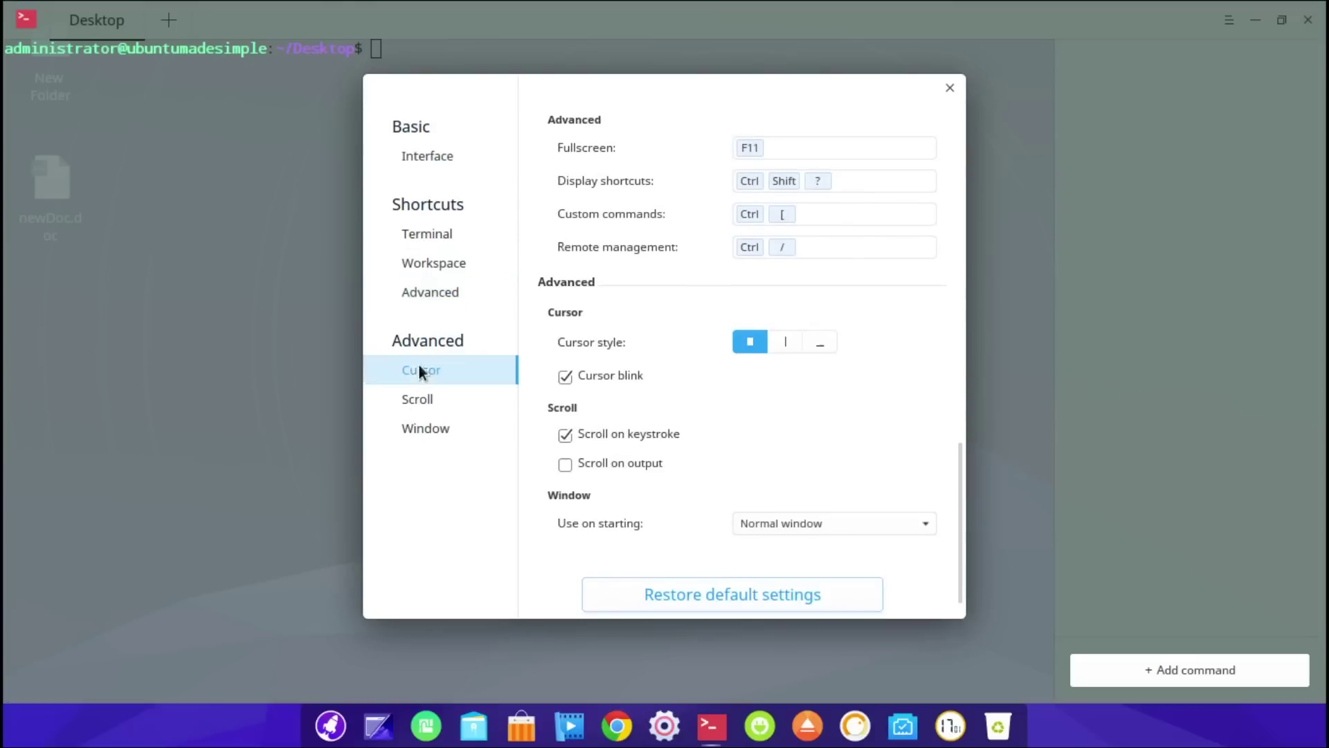
left_click(427, 404)
left_click(429, 431)
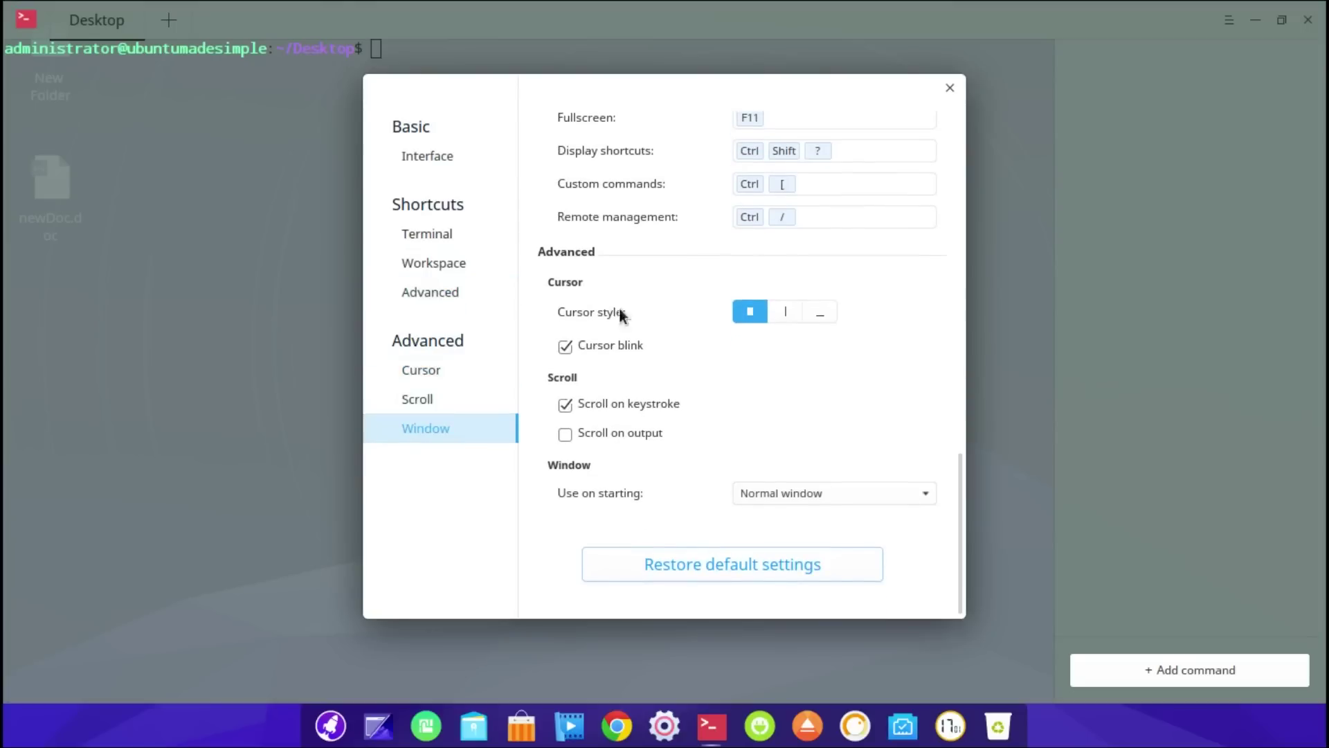
left_click(948, 89)
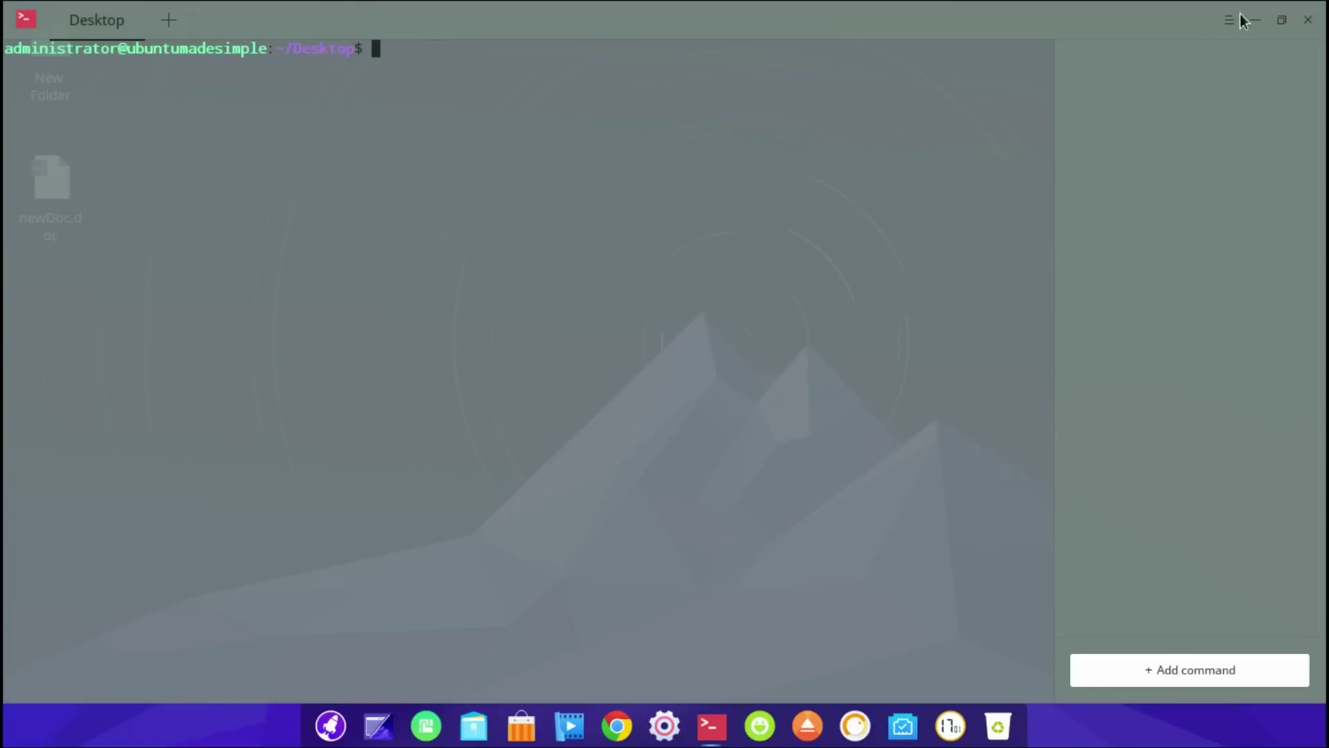
View the terminal's About version information and dismiss it
left_click(1229, 20)
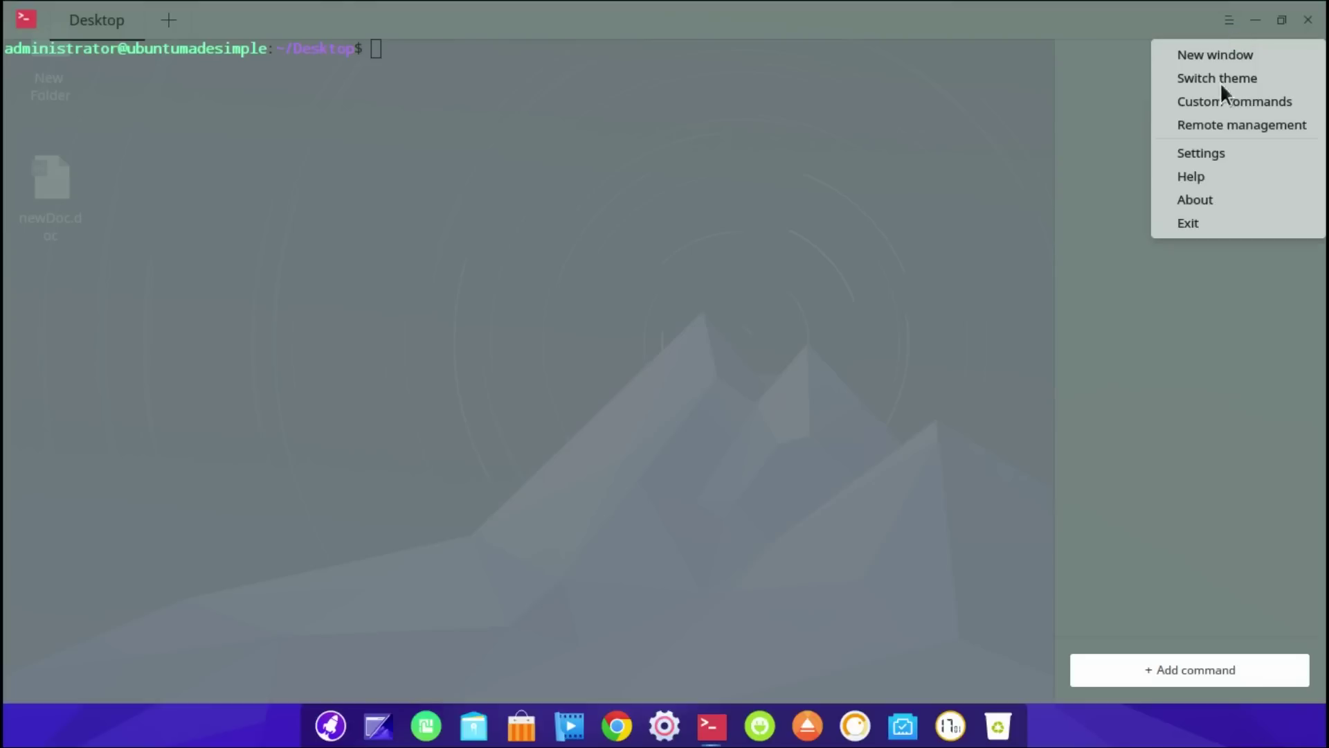
left_click(1208, 206)
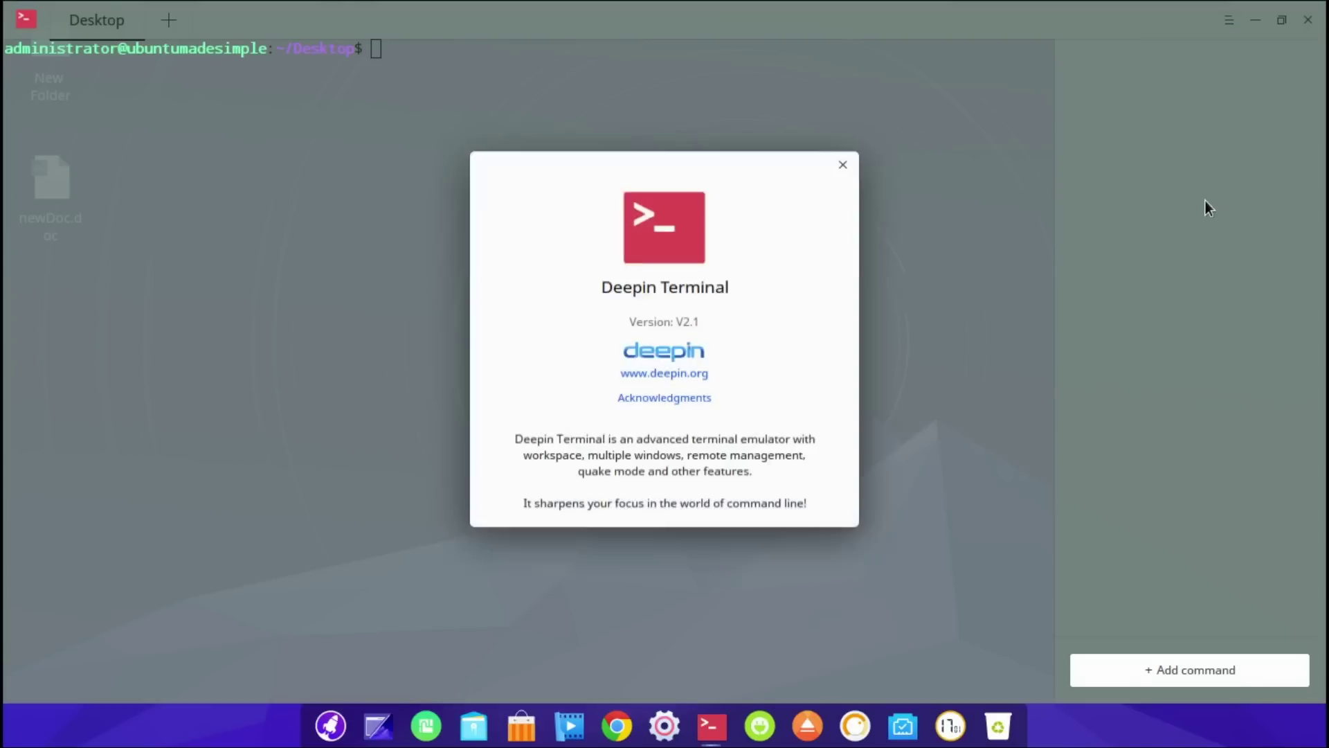
left_click(844, 166)
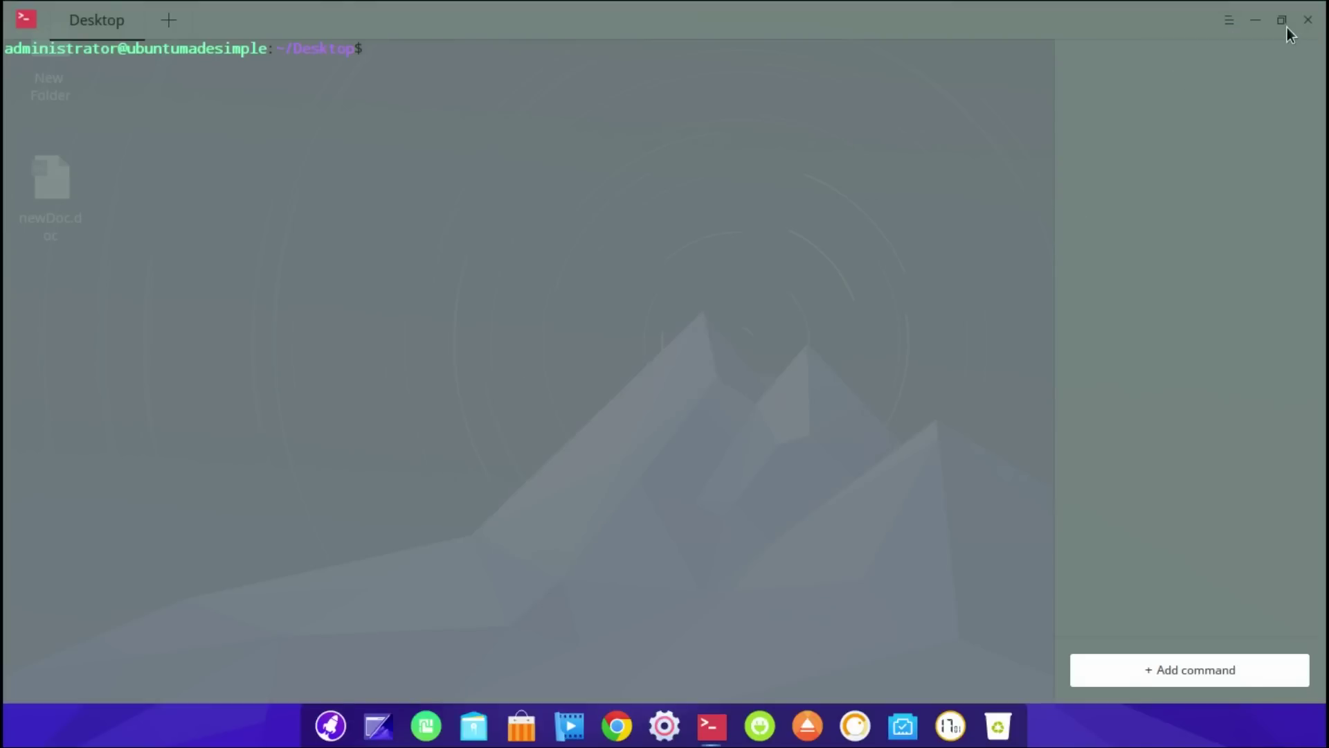
left_click(1308, 21)
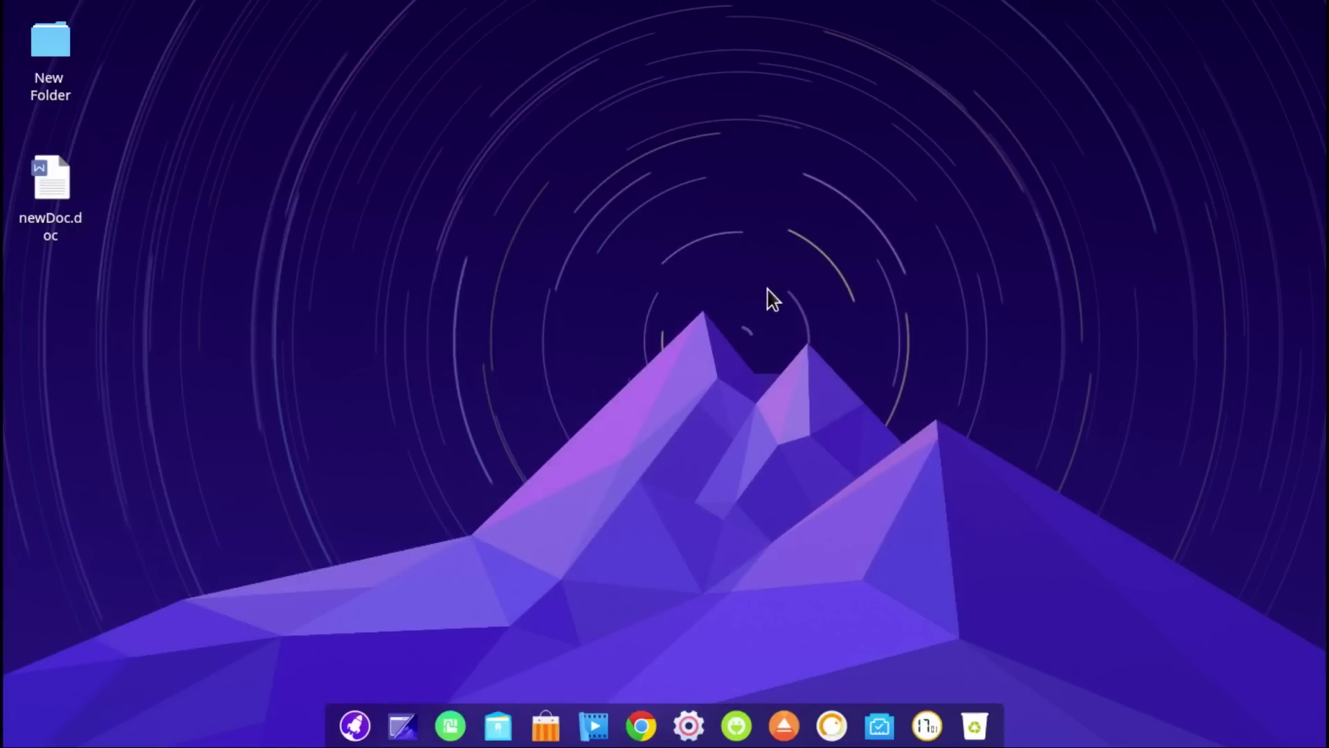
right_click(768, 290)
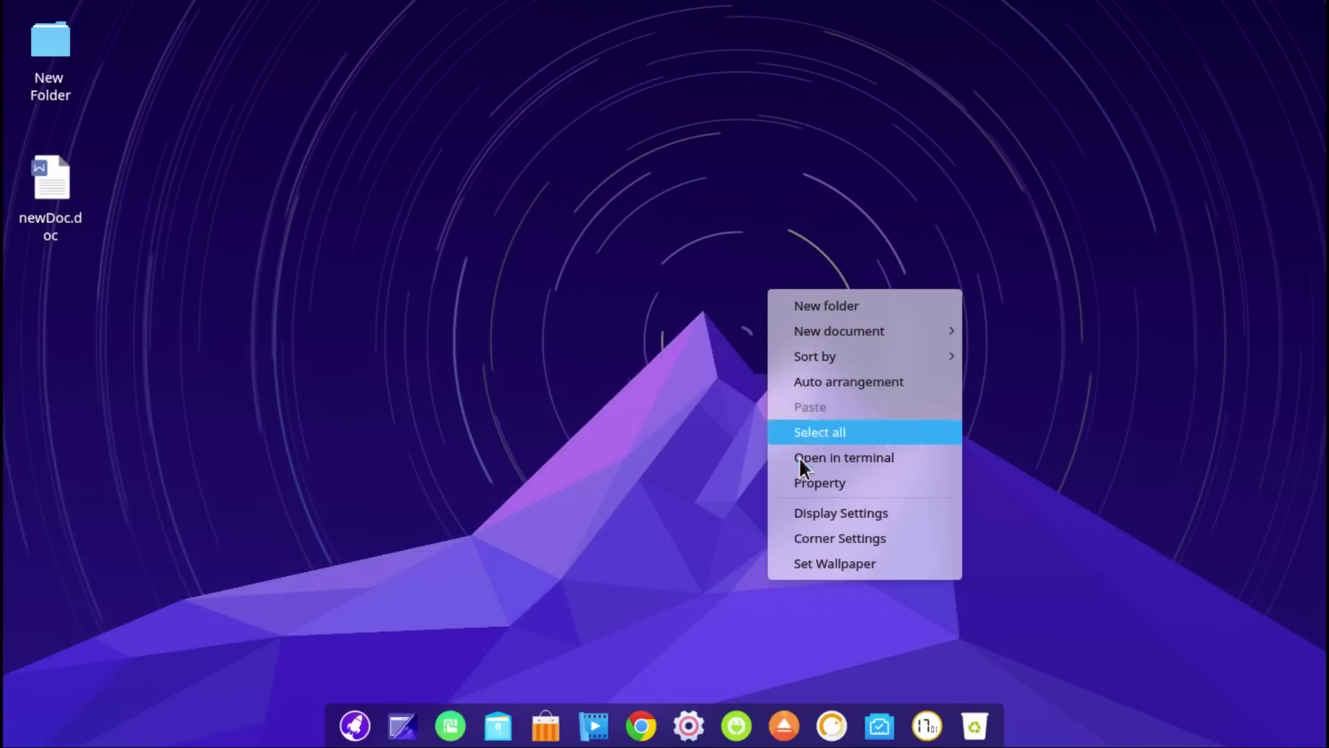
left_click(805, 484)
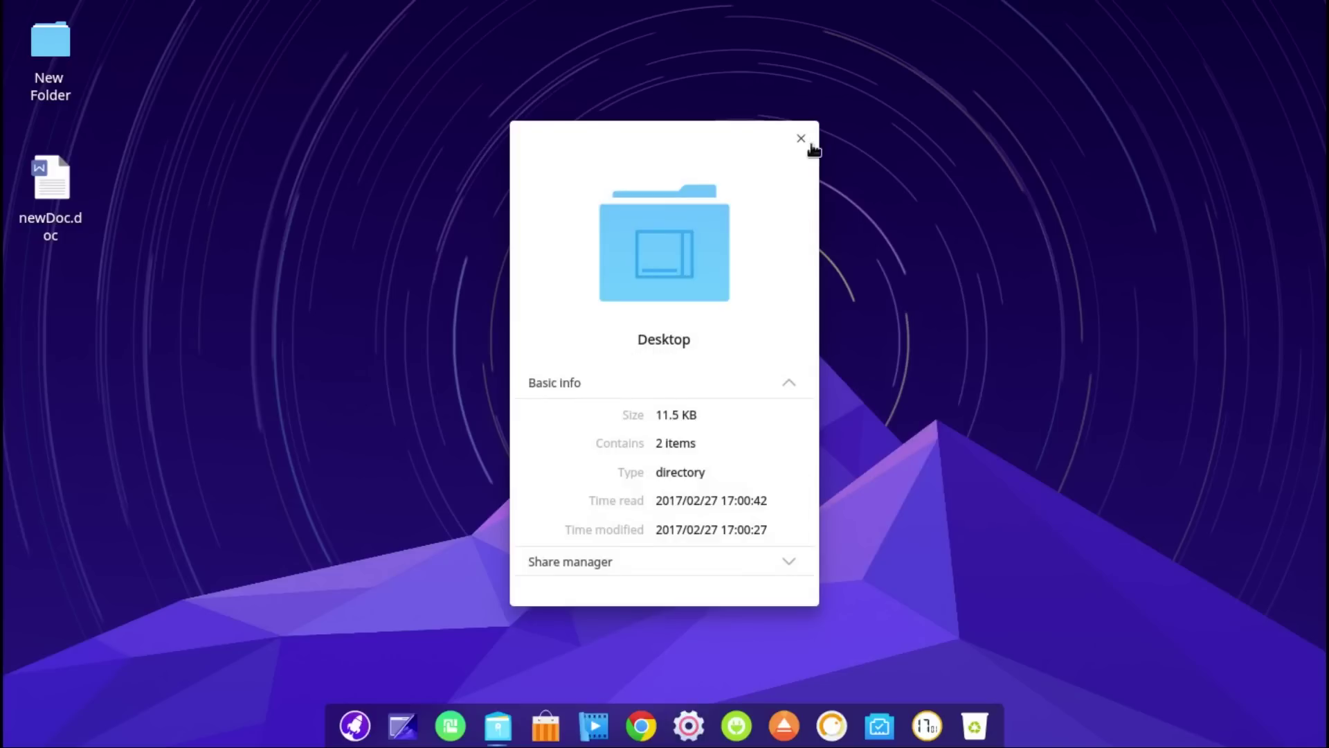
Close the Desktop folder properties and open the display resolution list
left_click(802, 141)
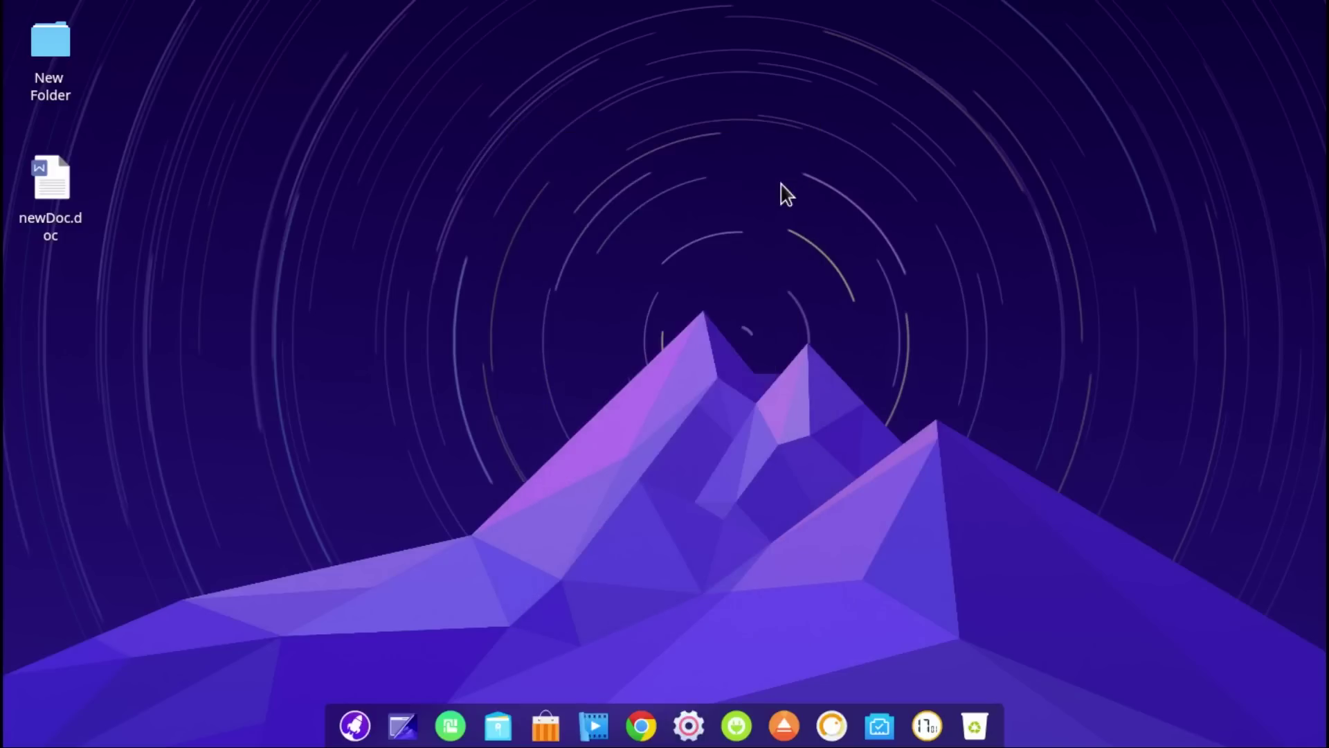
right_click(780, 183)
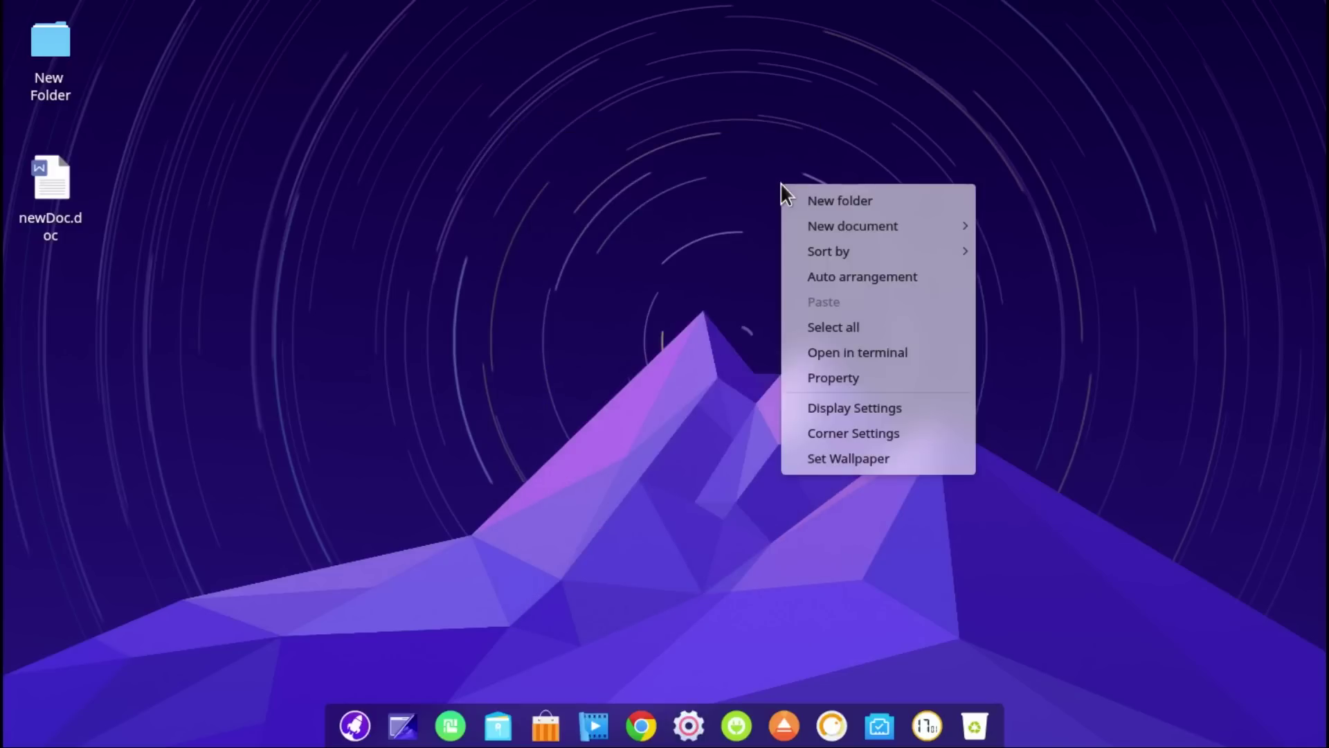
left_click(835, 414)
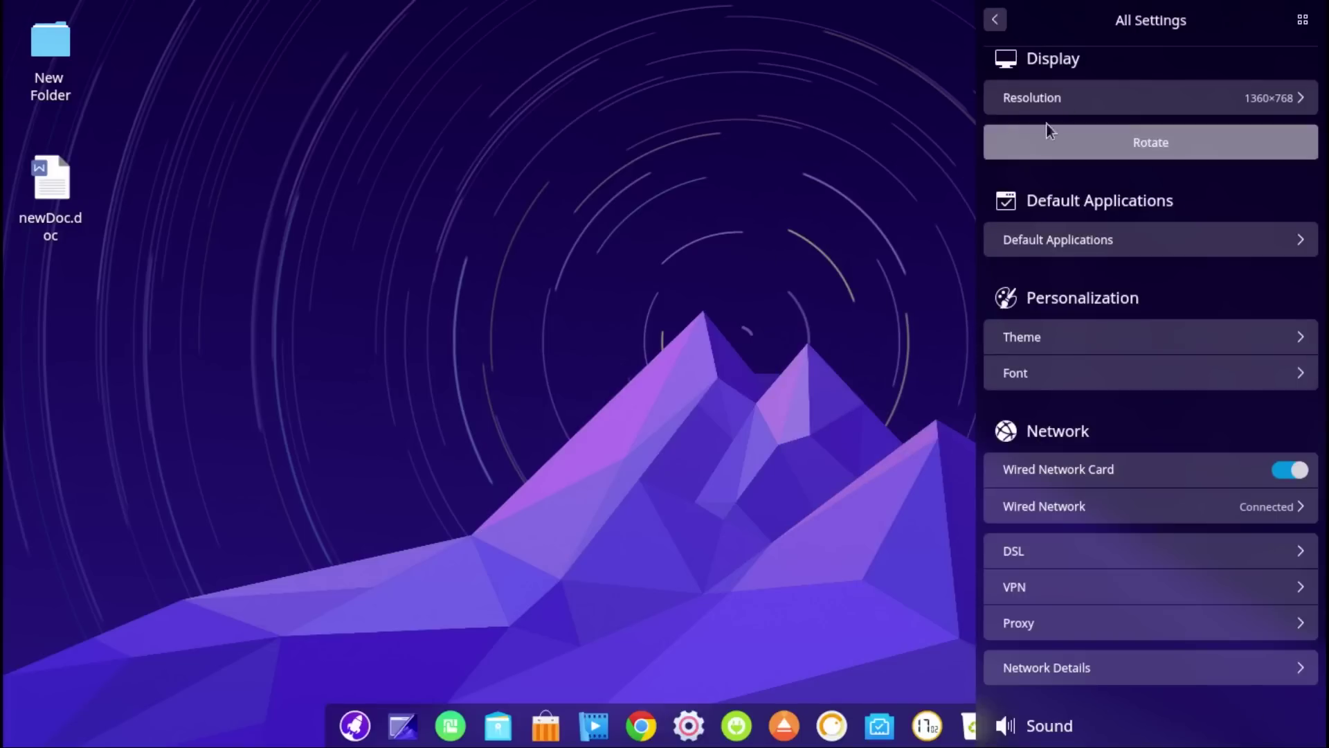
left_click(1067, 100)
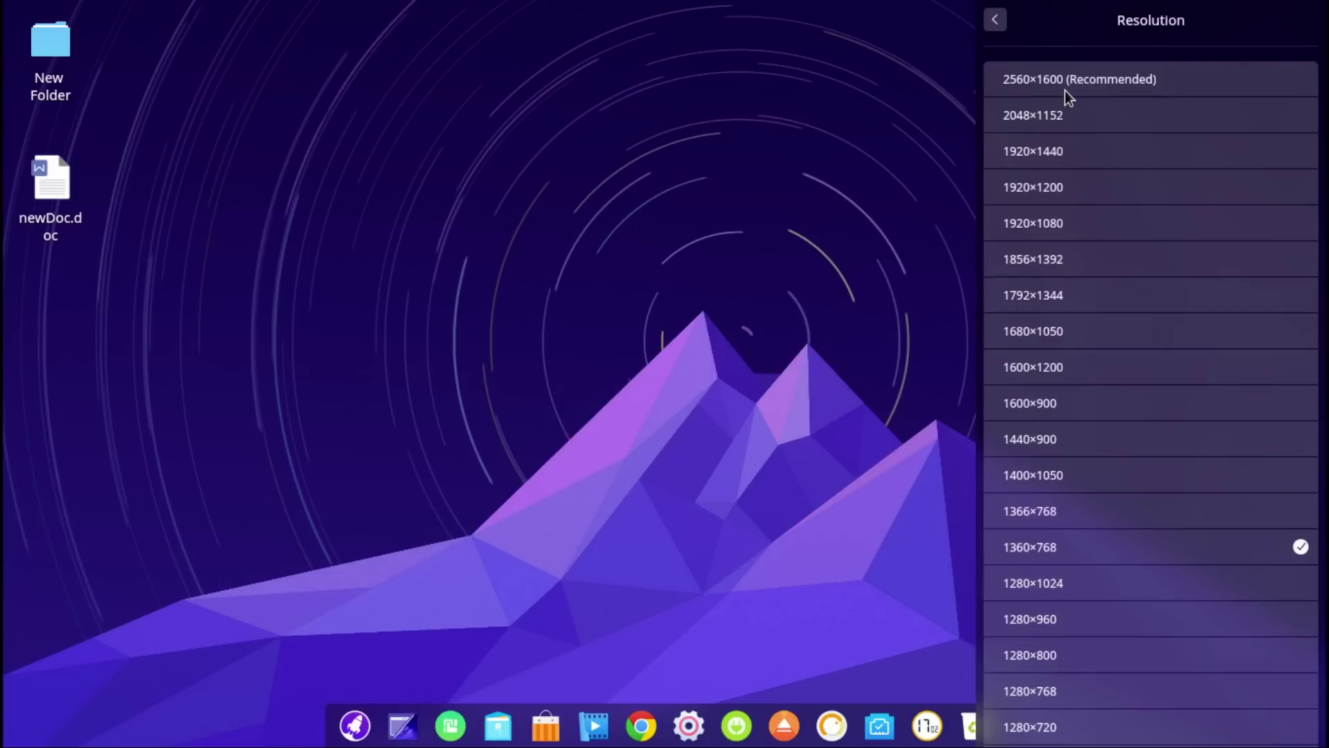
Back out to the Control Center home page and close the panel
left_click(997, 28)
left_click(997, 23)
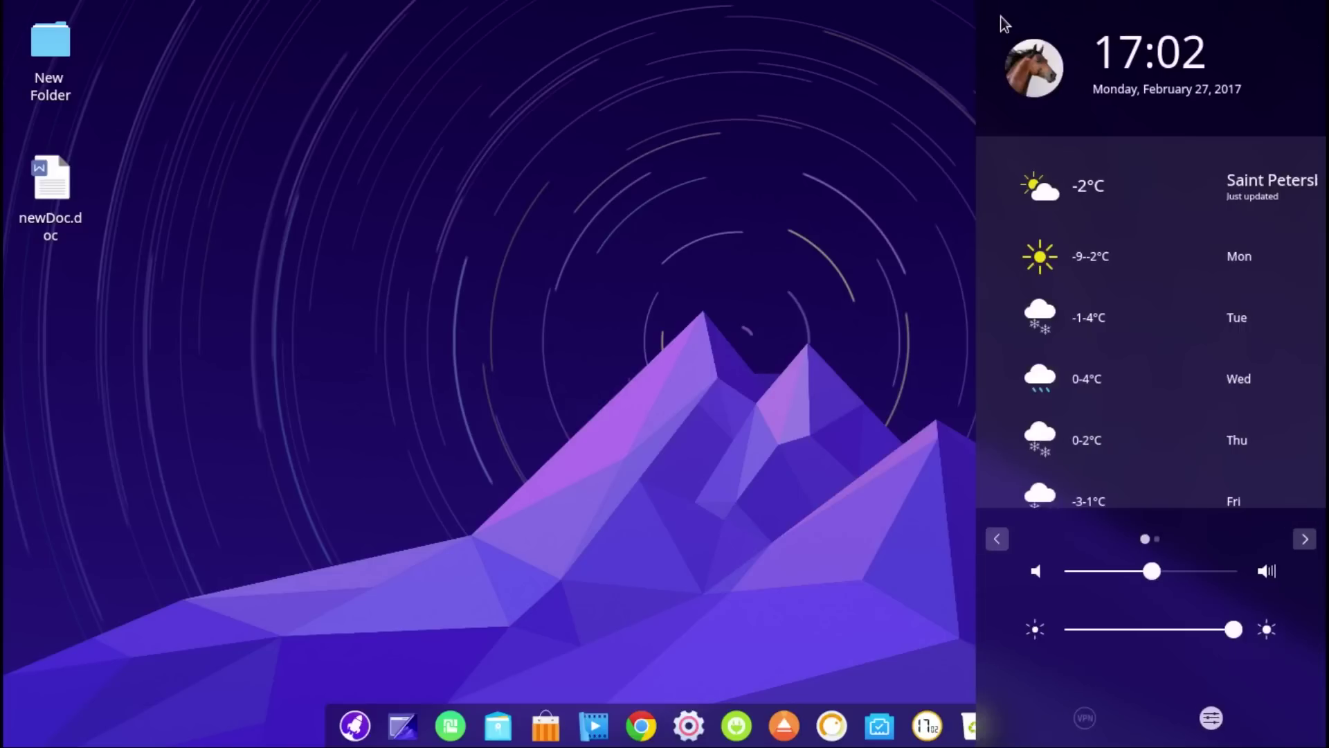
left_click(789, 211)
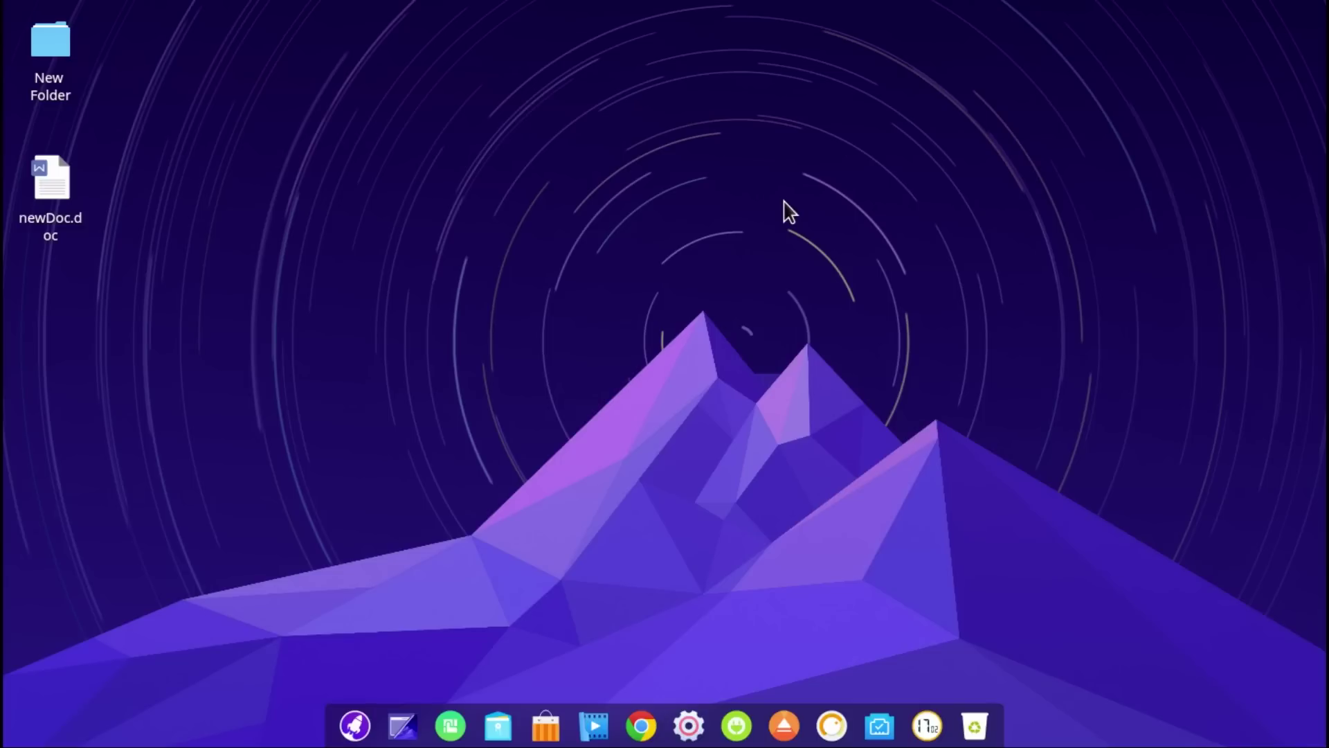
Open Corner Settings from the desktop menu and leave without changes
right_click(785, 203)
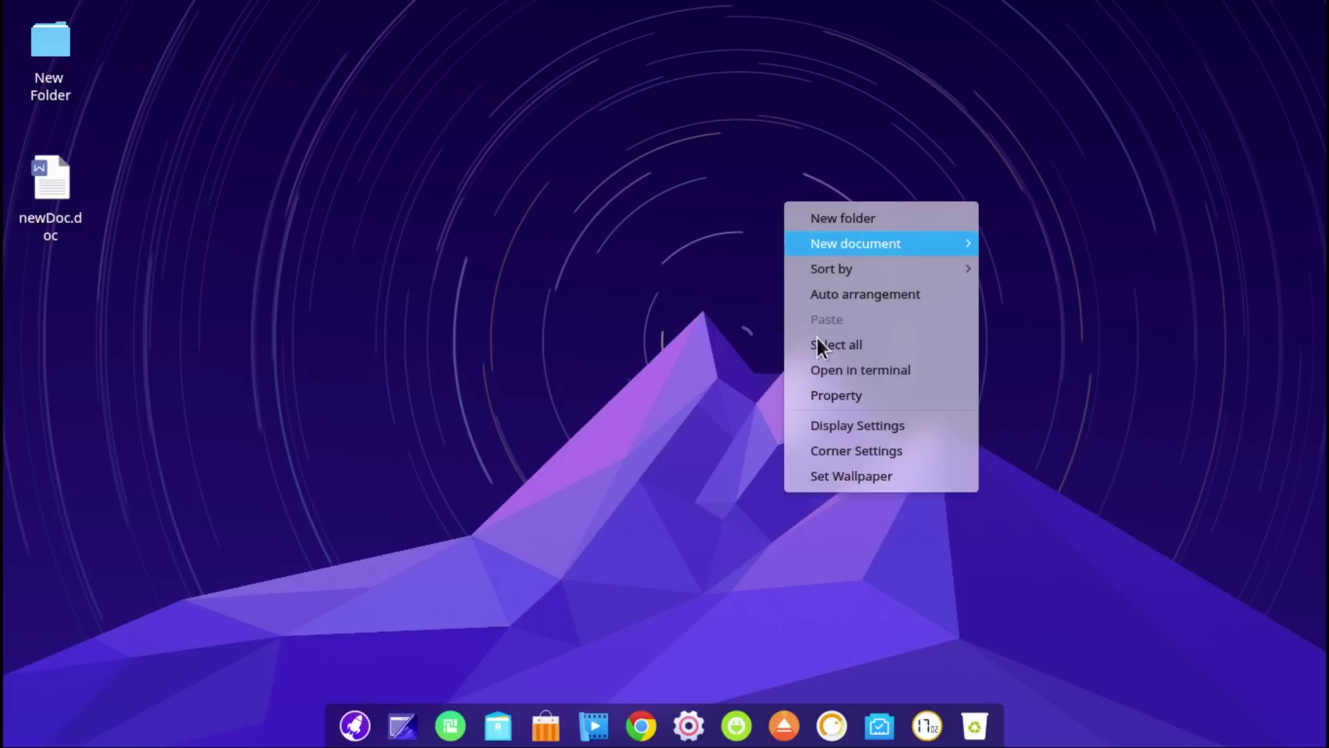
left_click(826, 457)
mouse_move(19, 21)
key("Escape")
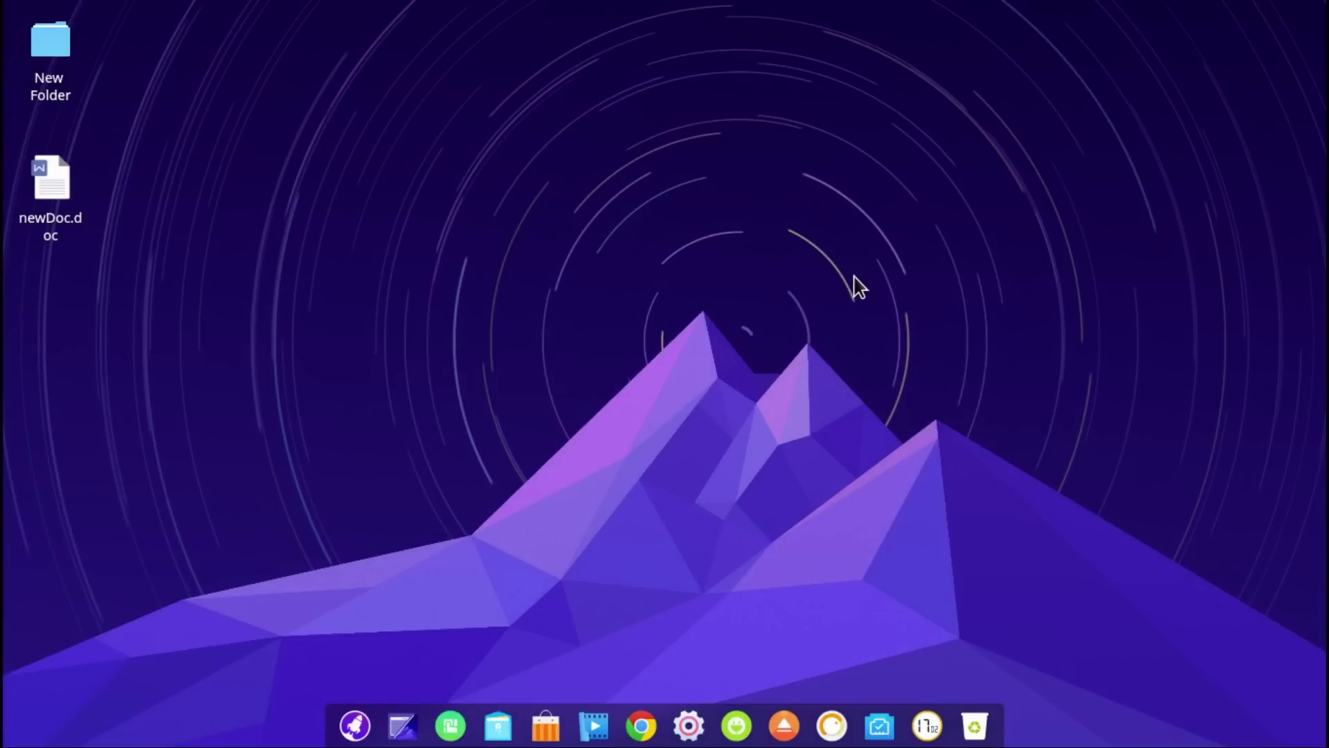
Assign Control Center to the top-right hot corner and exit corner settings
right_click(854, 276)
left_click(914, 526)
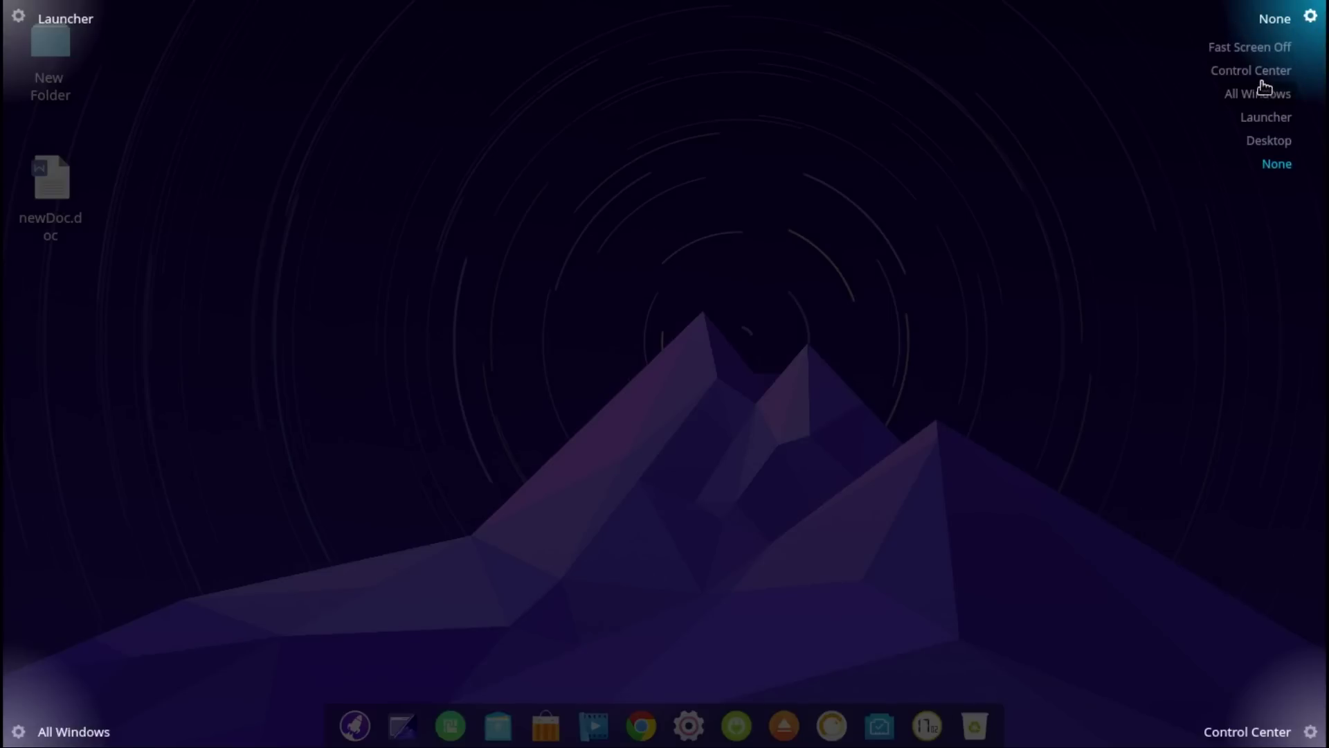
left_click(1259, 76)
left_click(803, 262)
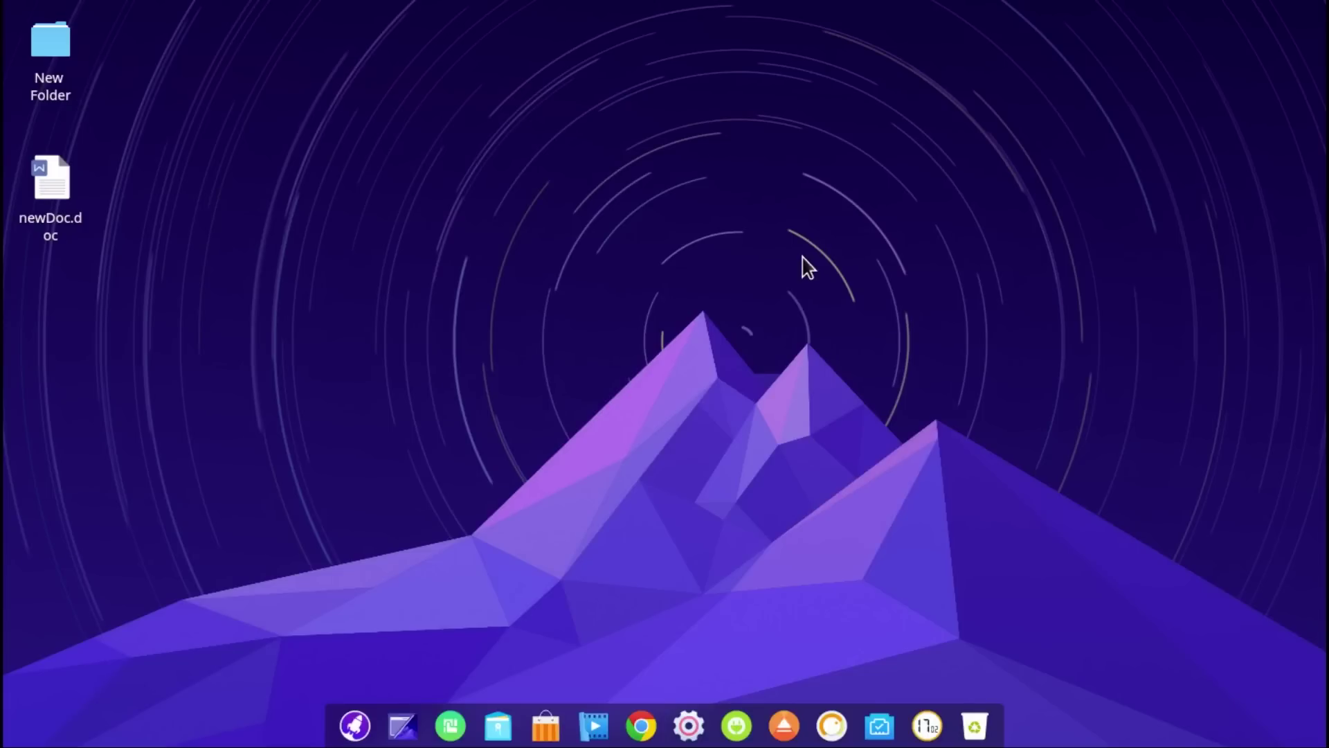
Preview the sunflower wallpaper, then apply the glacier photo as the desktop wallpaper
right_click(803, 263)
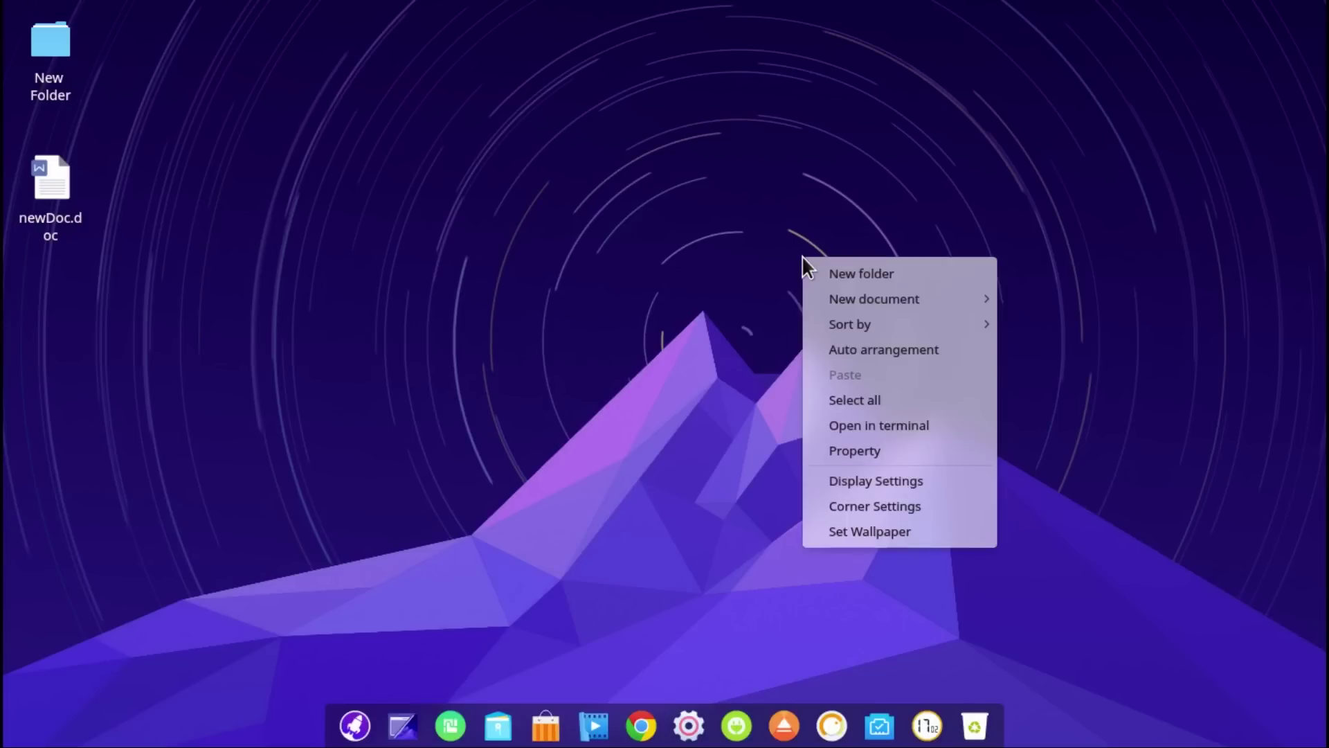
left_click(872, 534)
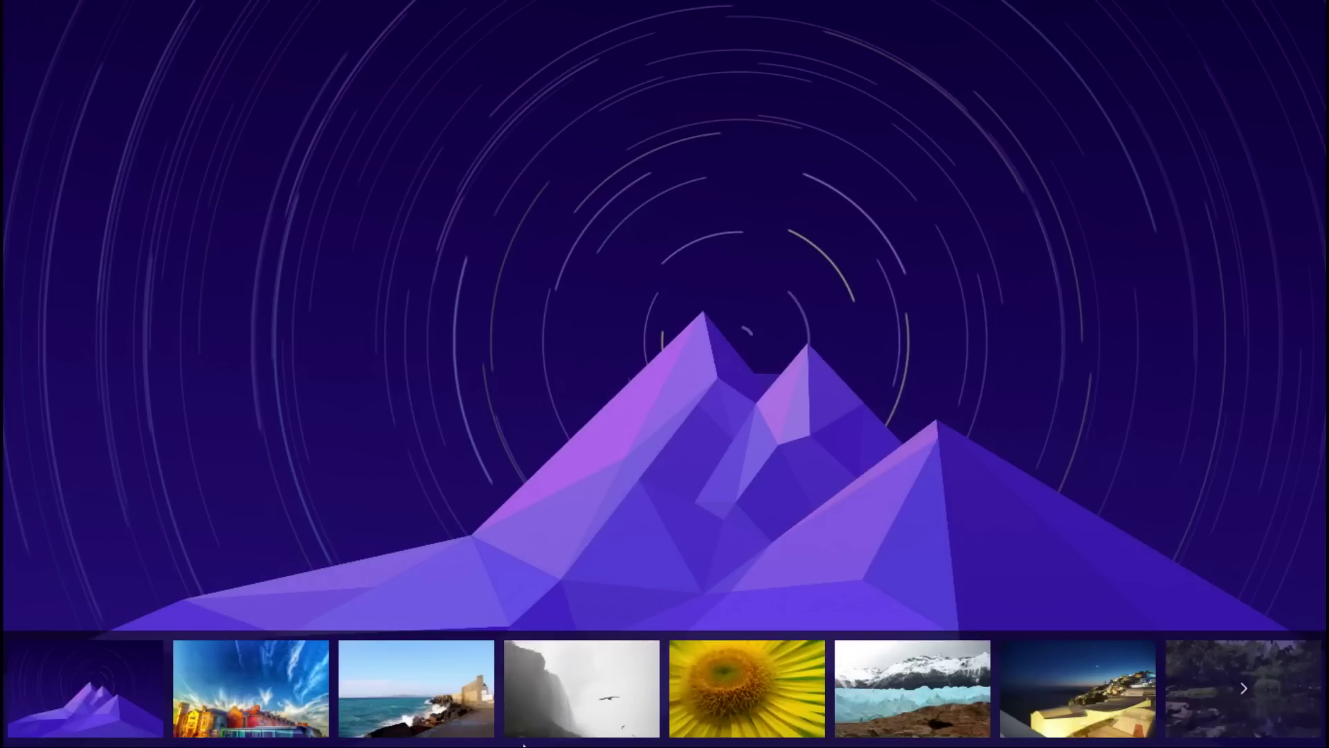
left_click(753, 687)
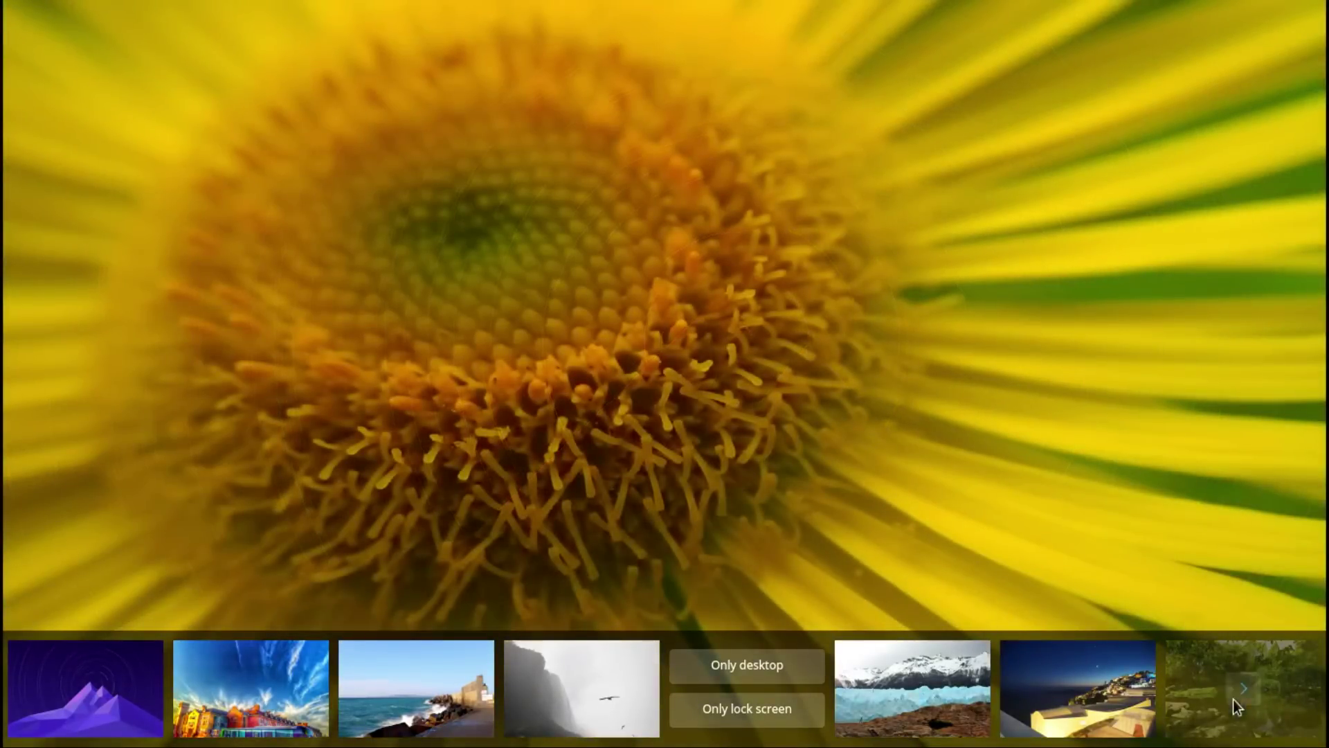
left_click(1244, 688)
left_click(1095, 688)
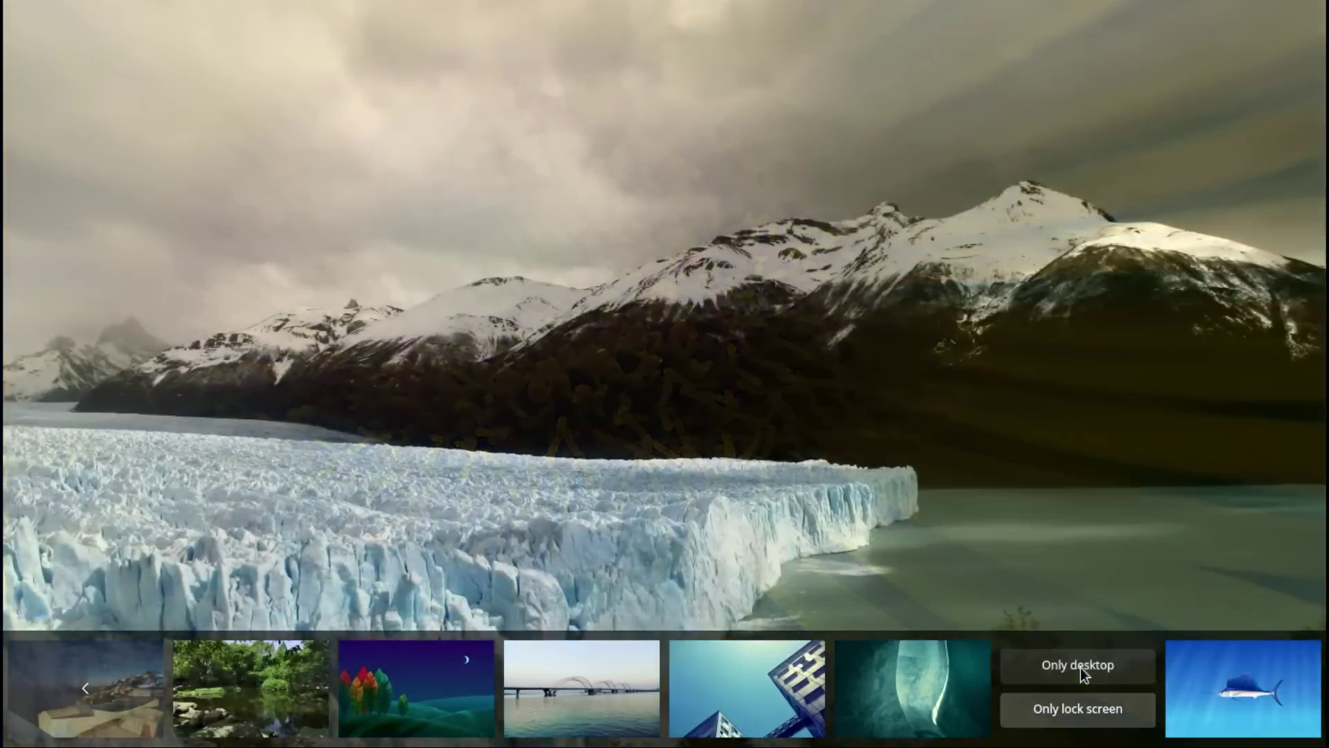
left_click(1081, 667)
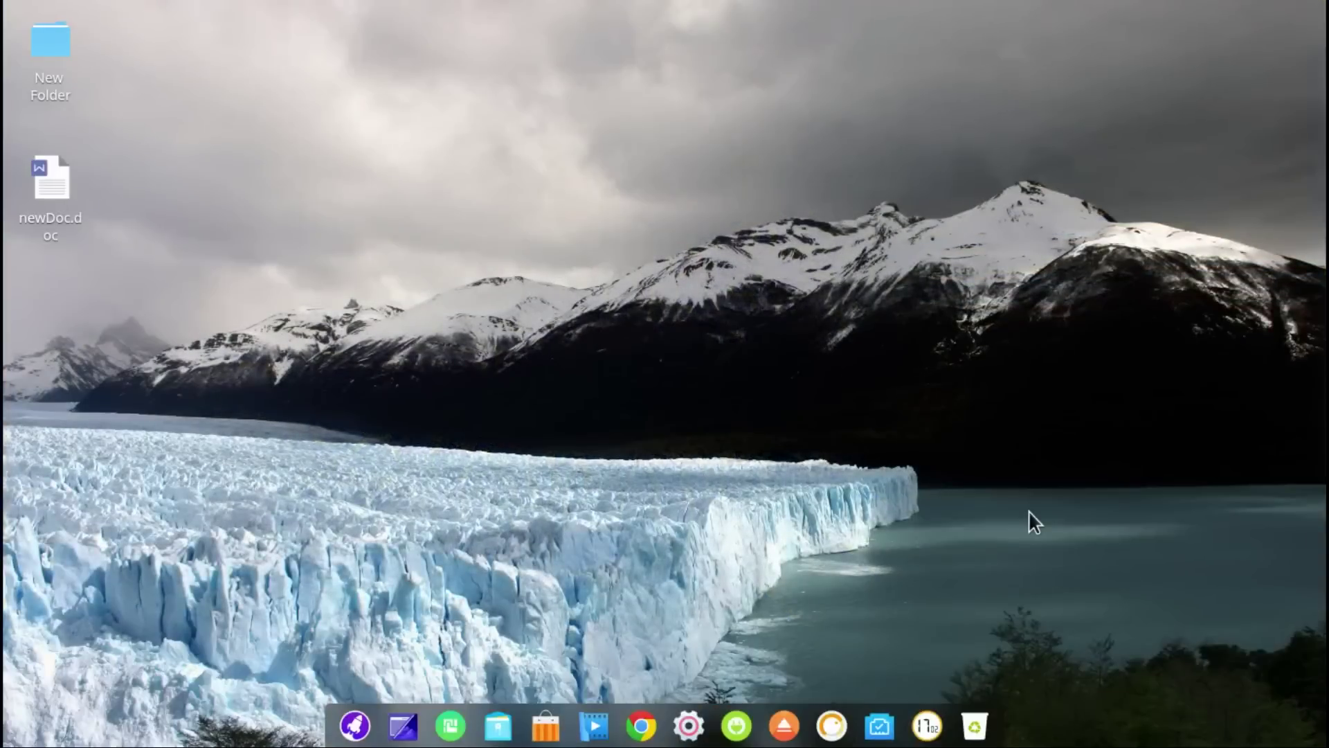
Reopen the wallpaper chooser and close it unchanged, then open and close the empty Trash
right_click(796, 344)
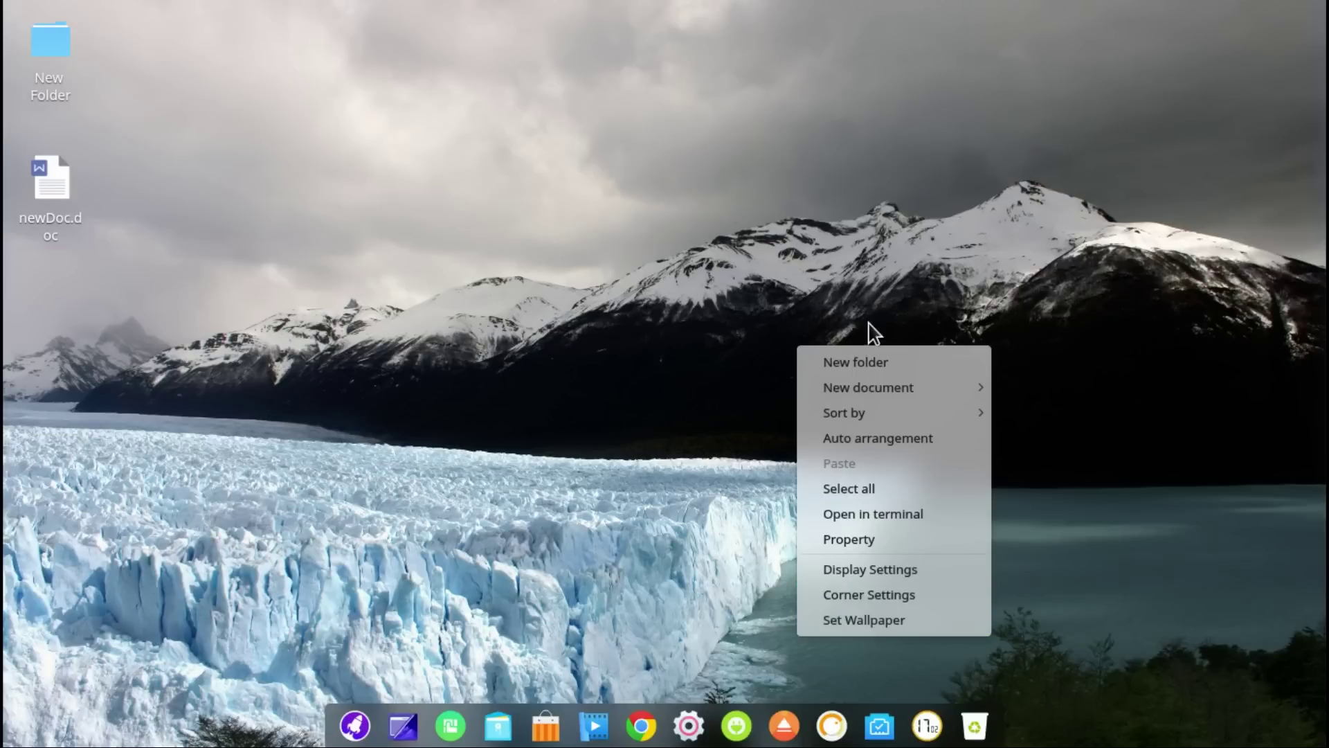
left_click(874, 608)
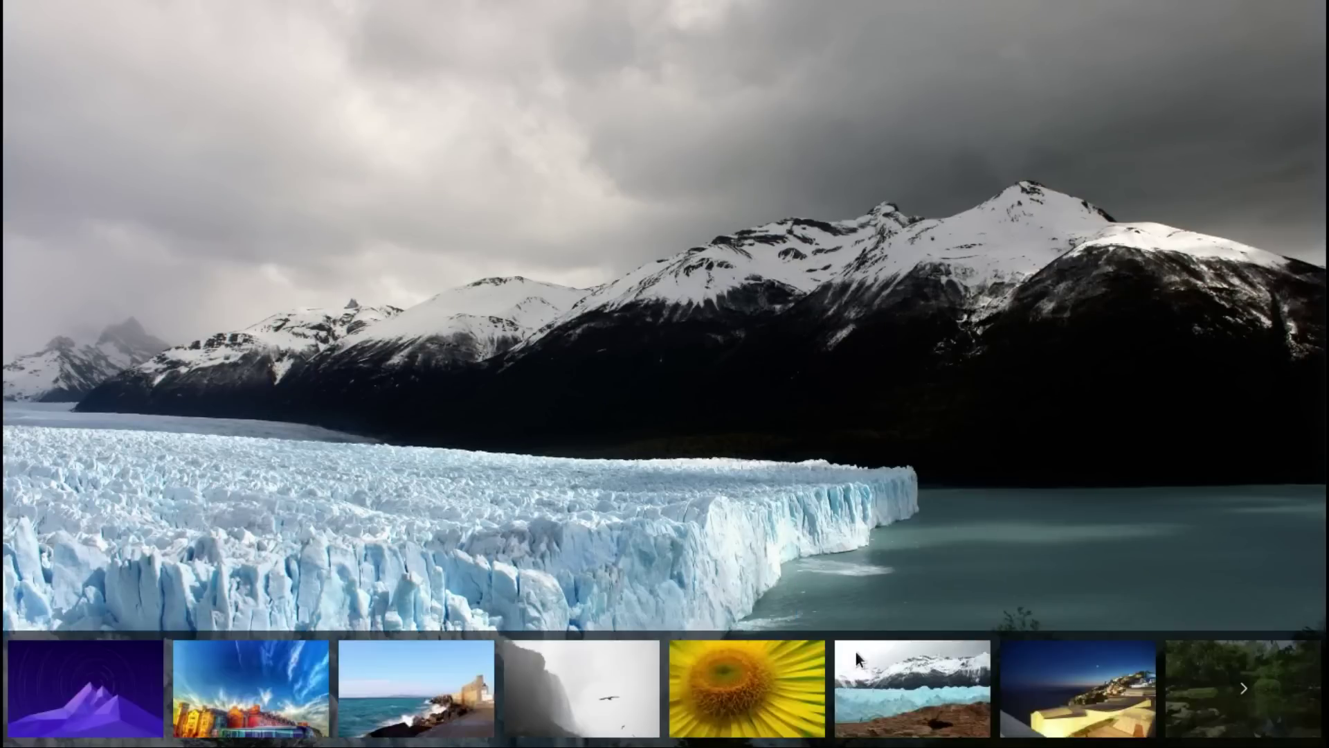
left_click(795, 516)
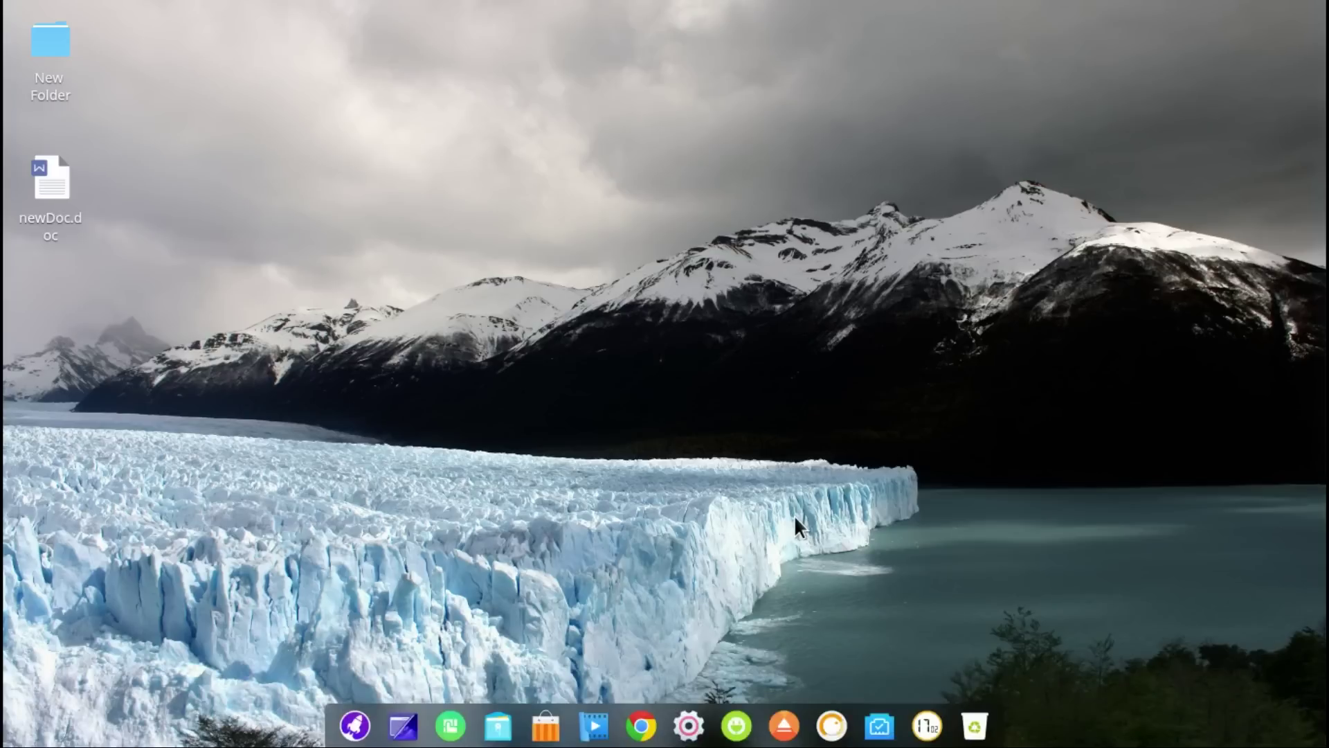
left_click(973, 735)
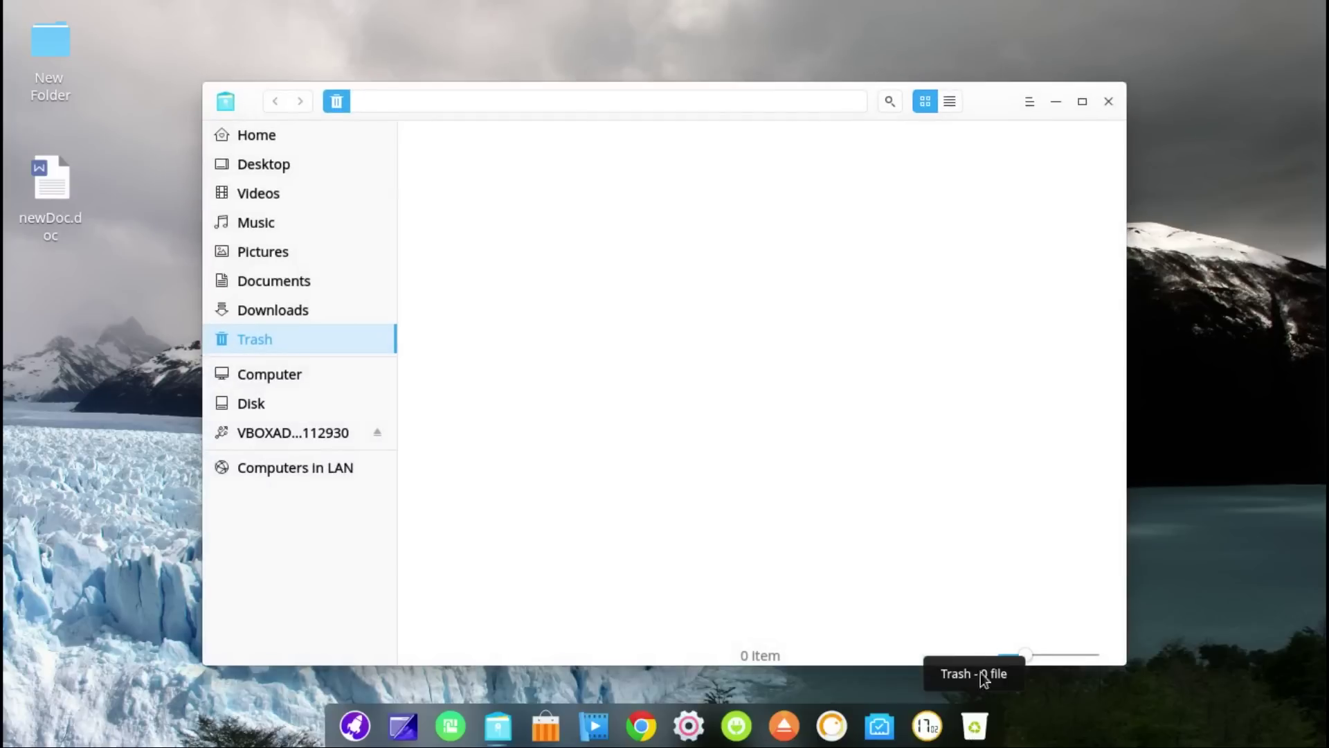
left_click(1108, 101)
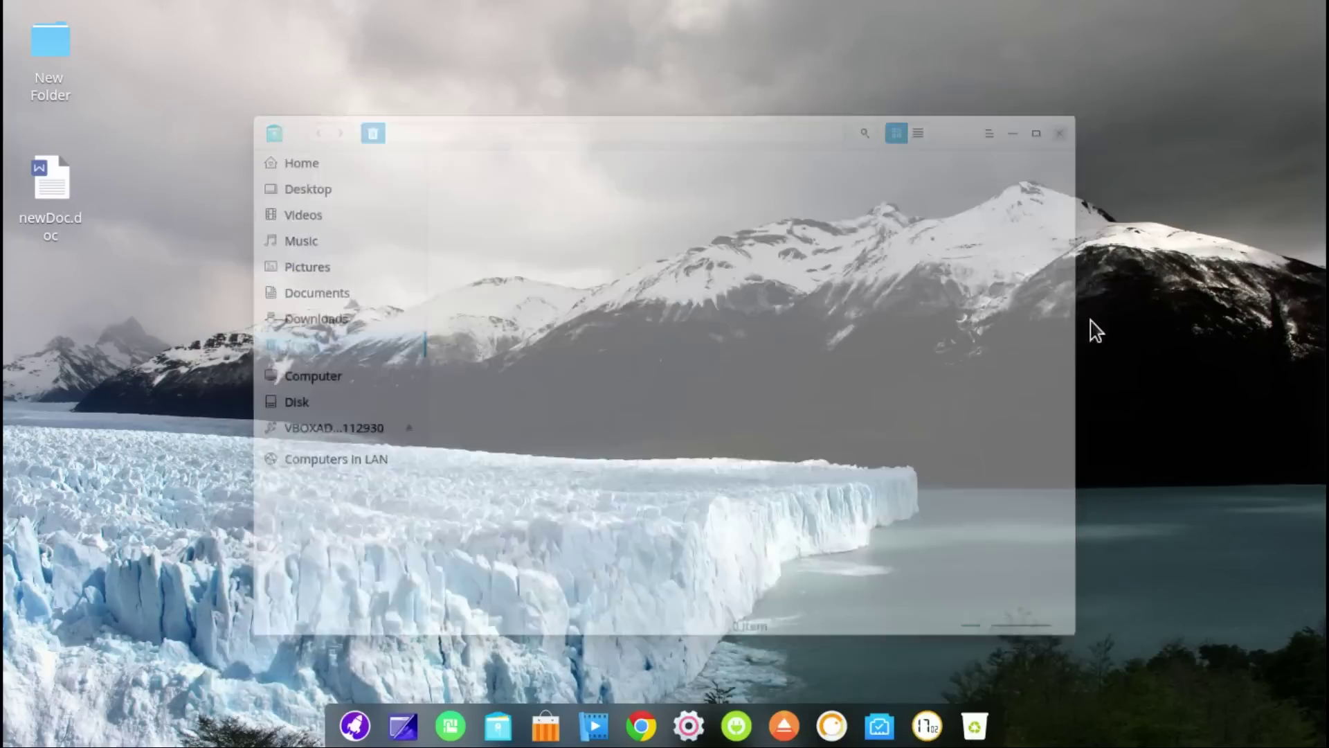
left_click(925, 733)
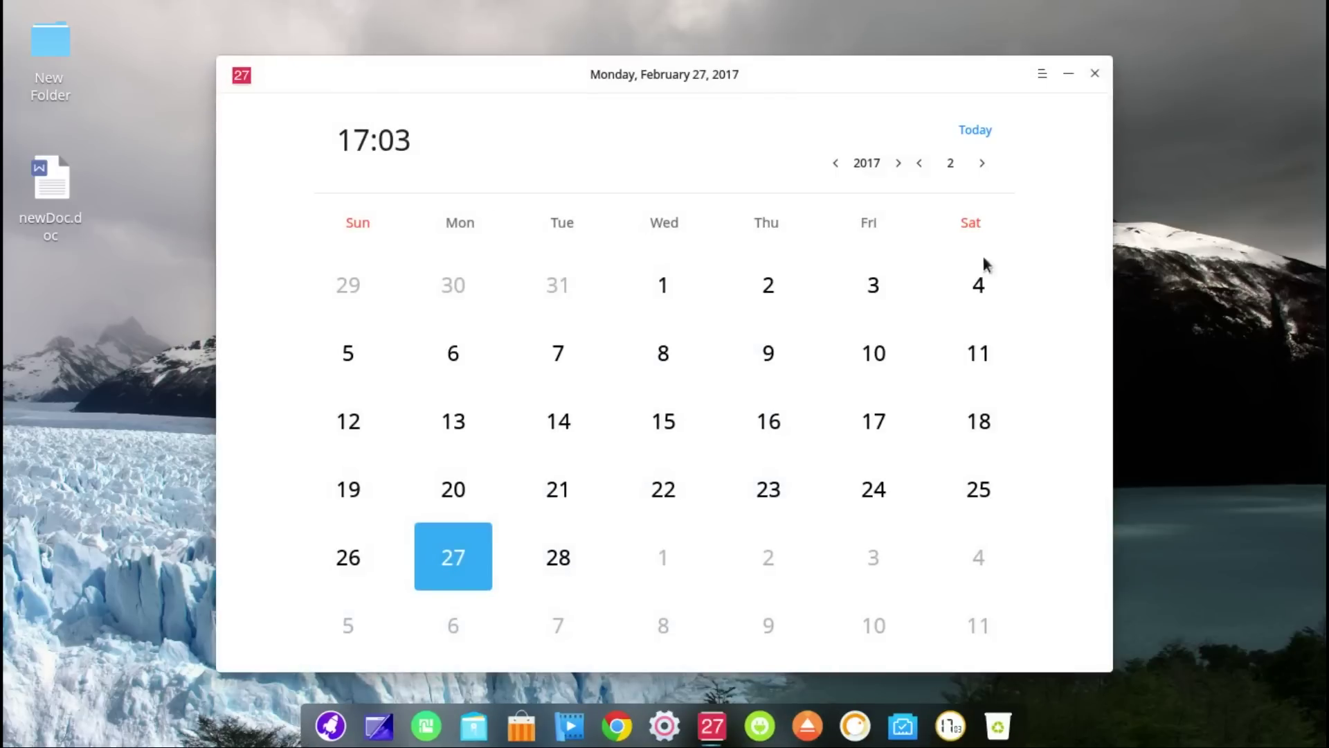
left_click(872, 357)
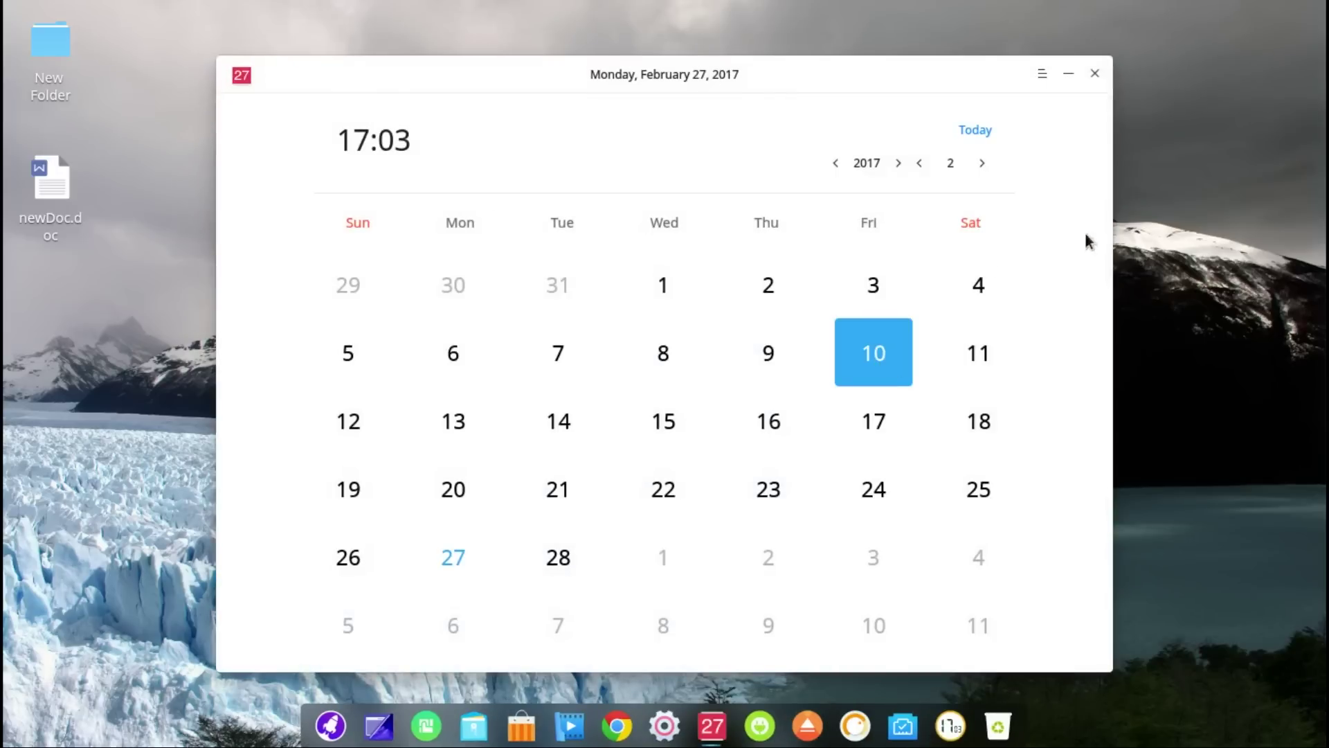
left_click(886, 547)
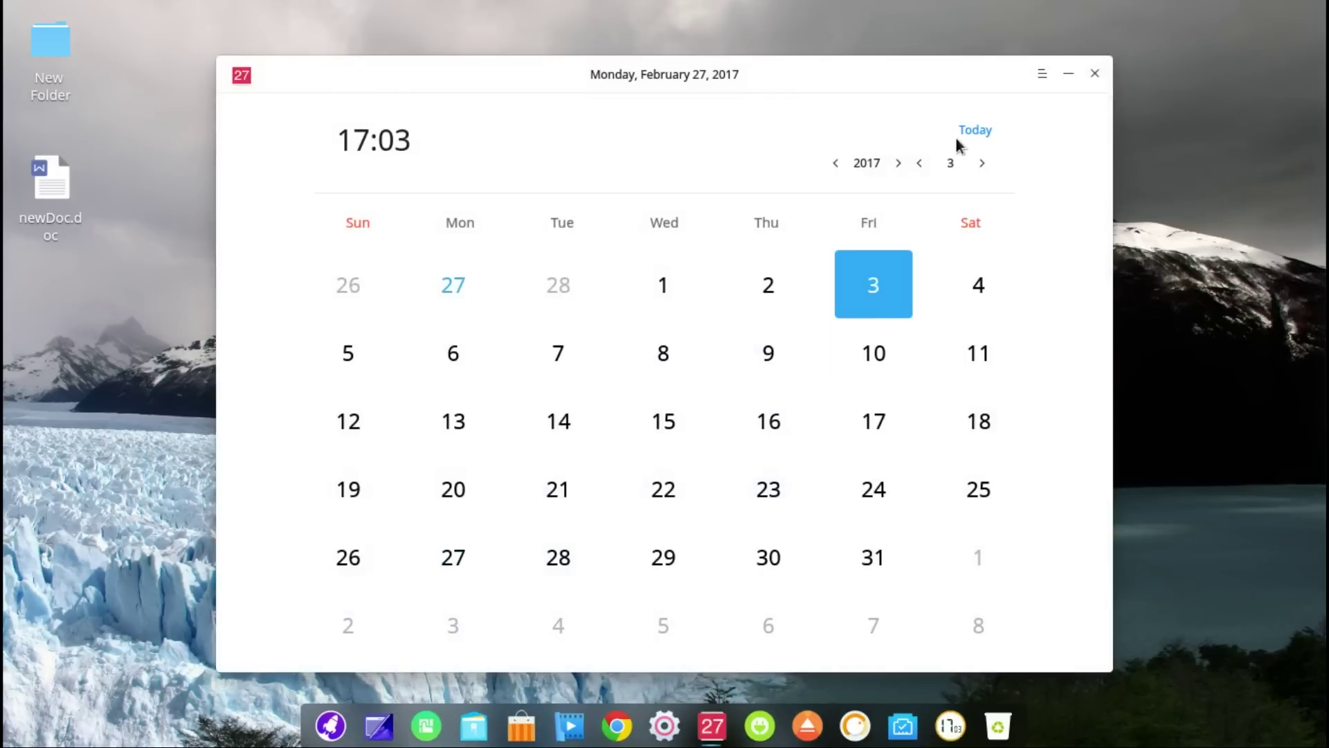
left_click(984, 132)
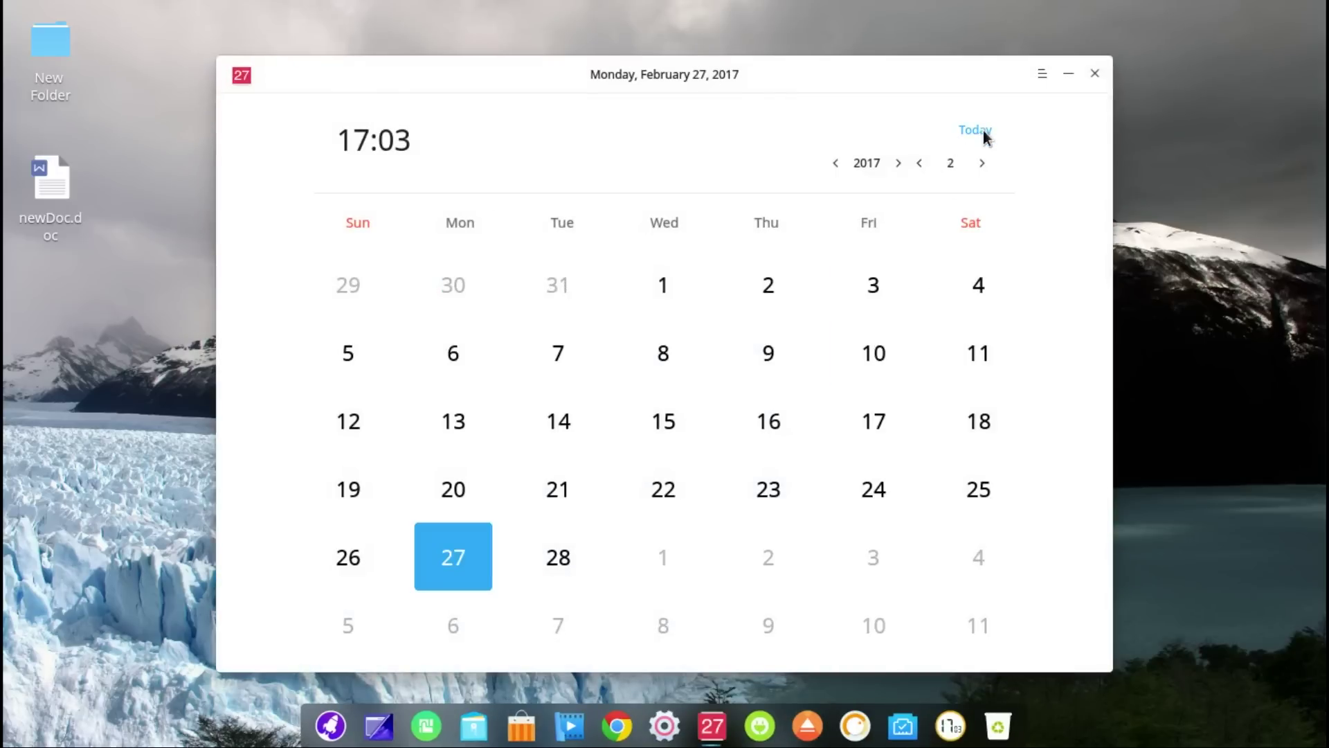
left_click(1042, 75)
left_click(1048, 98)
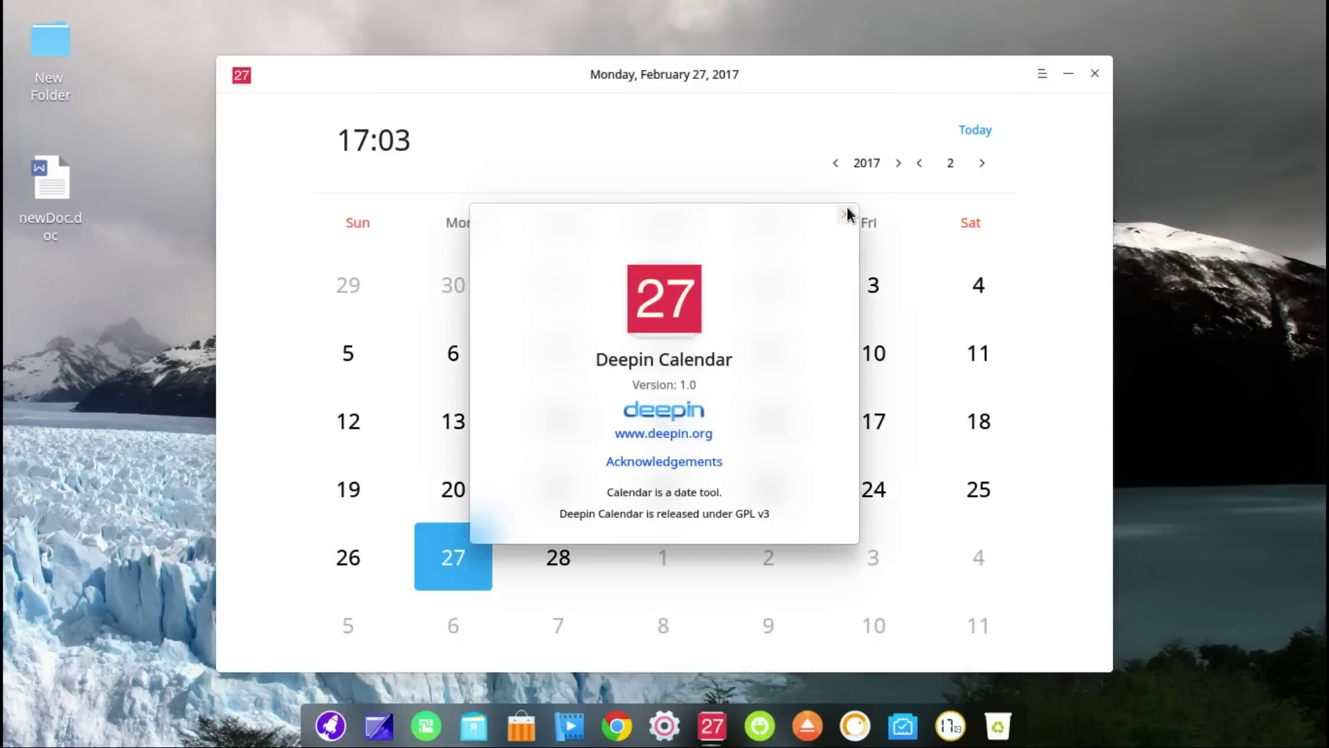
left_click(846, 211)
left_click(1092, 75)
left_click(878, 728)
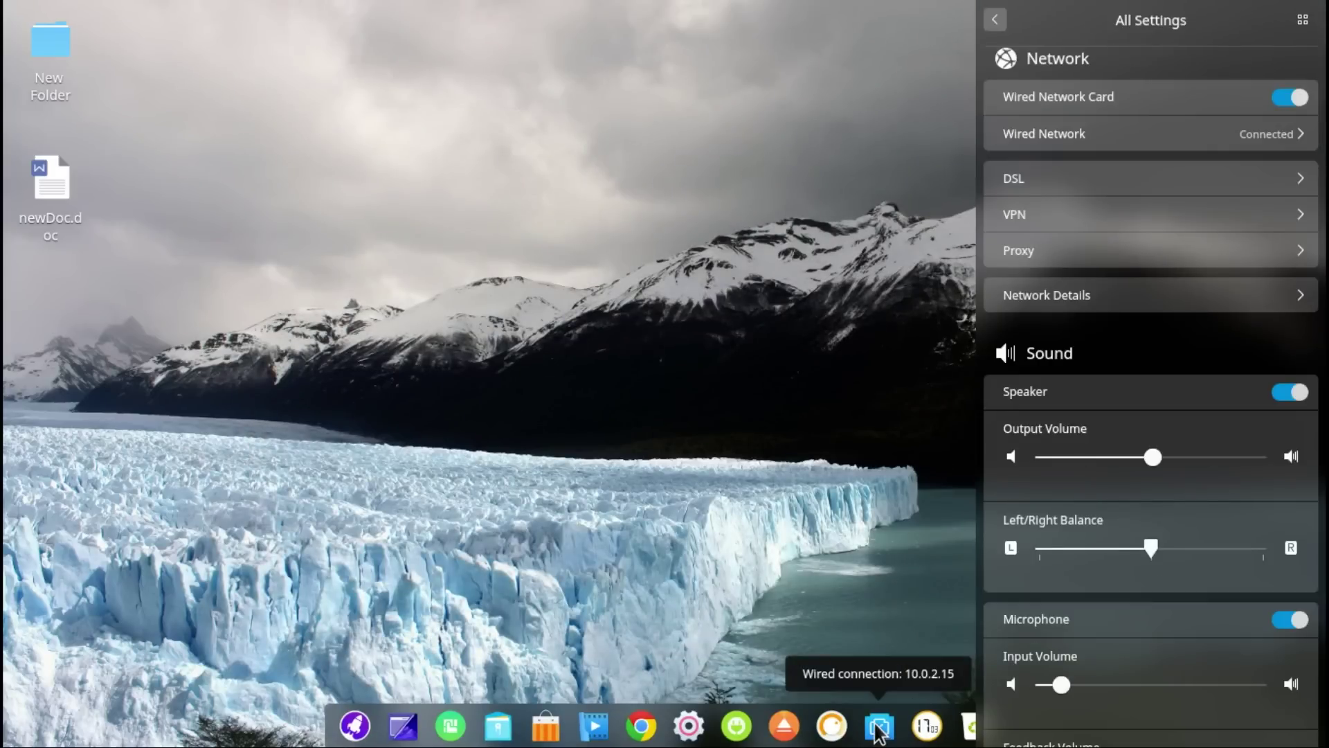
left_click(877, 733)
left_click(830, 727)
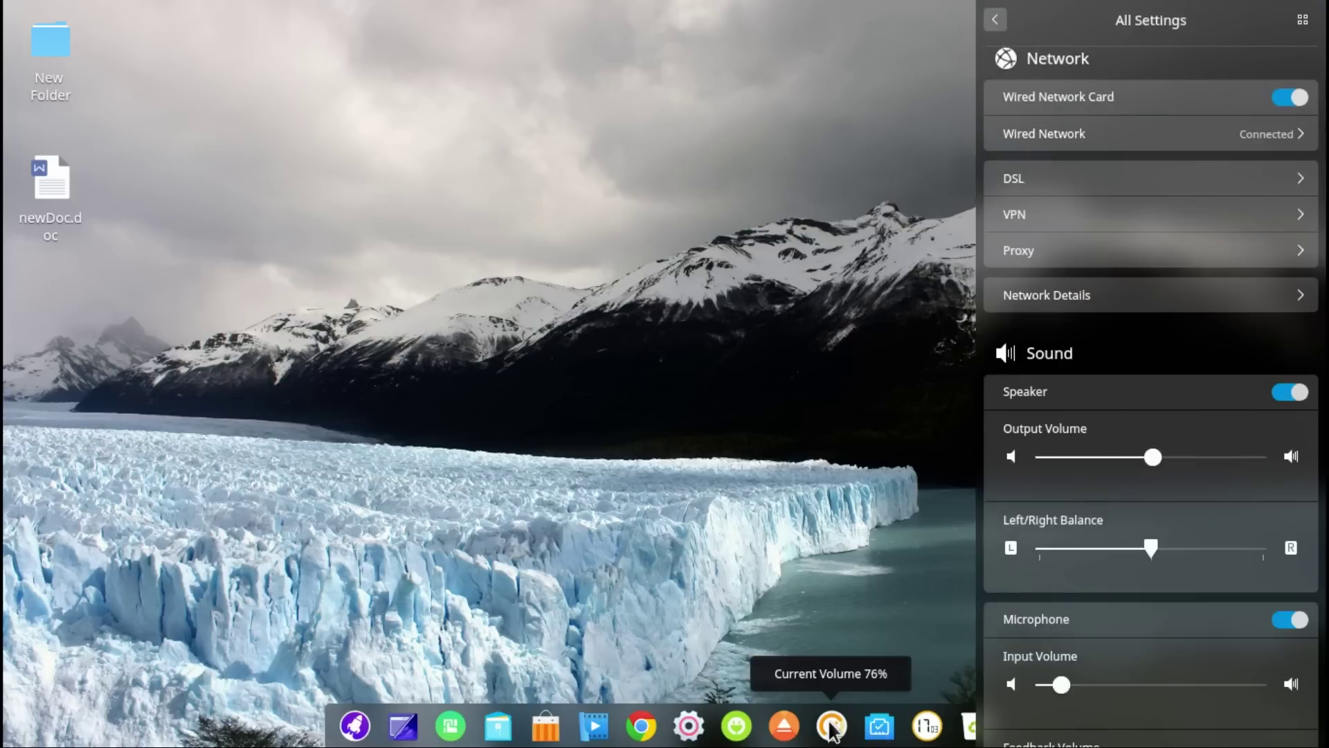
left_click(831, 727)
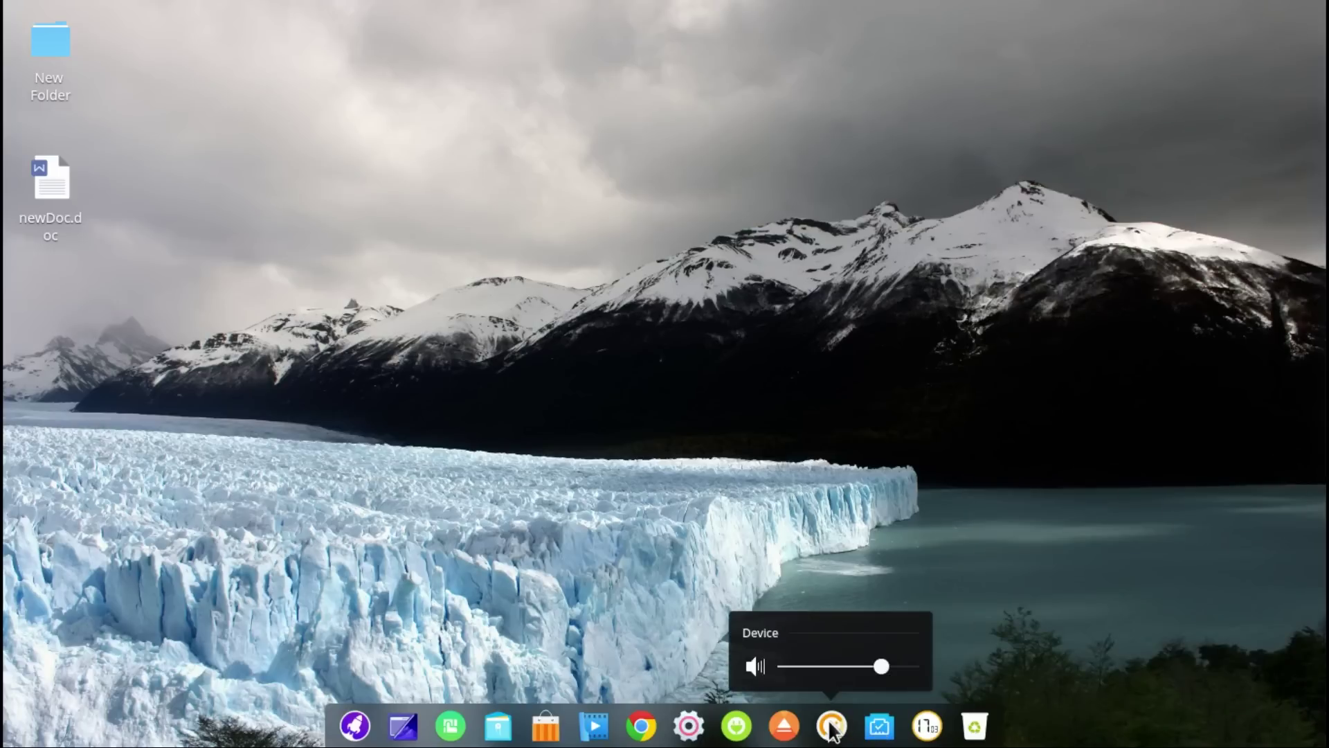
left_click(830, 727)
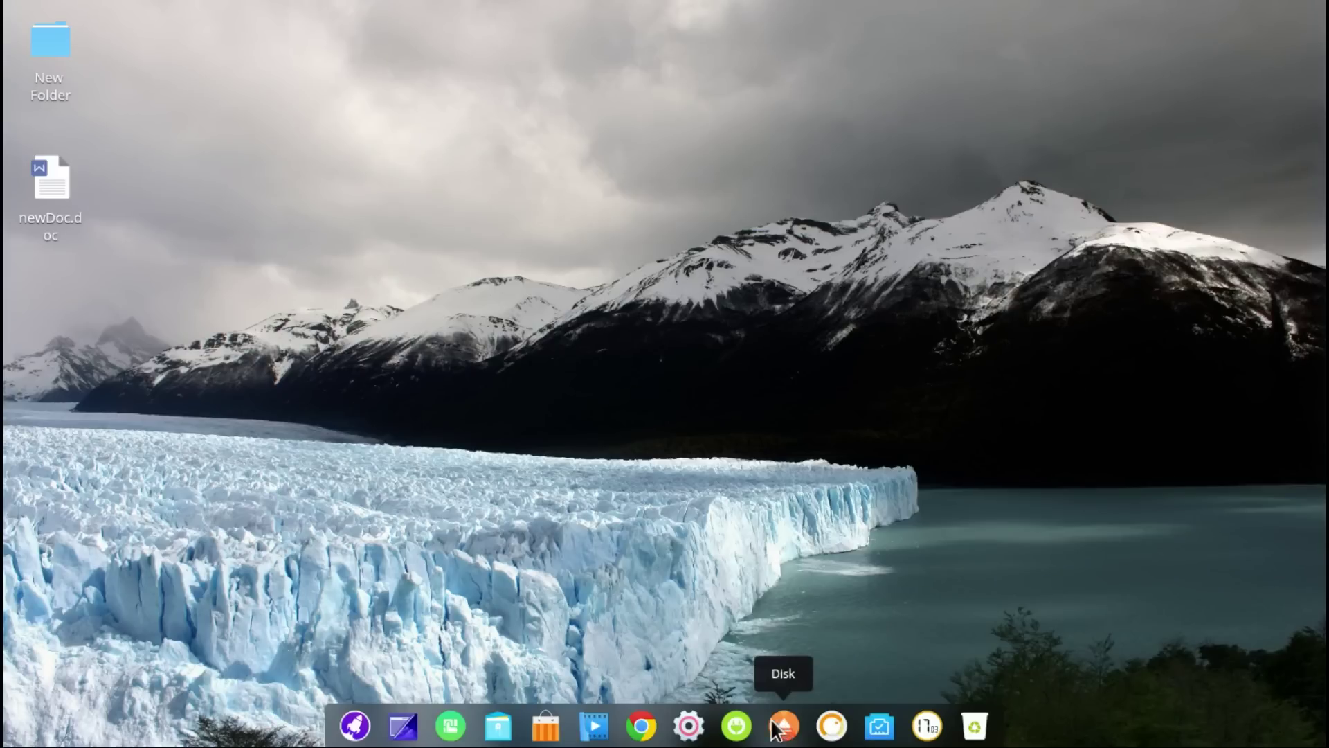
left_click(739, 727)
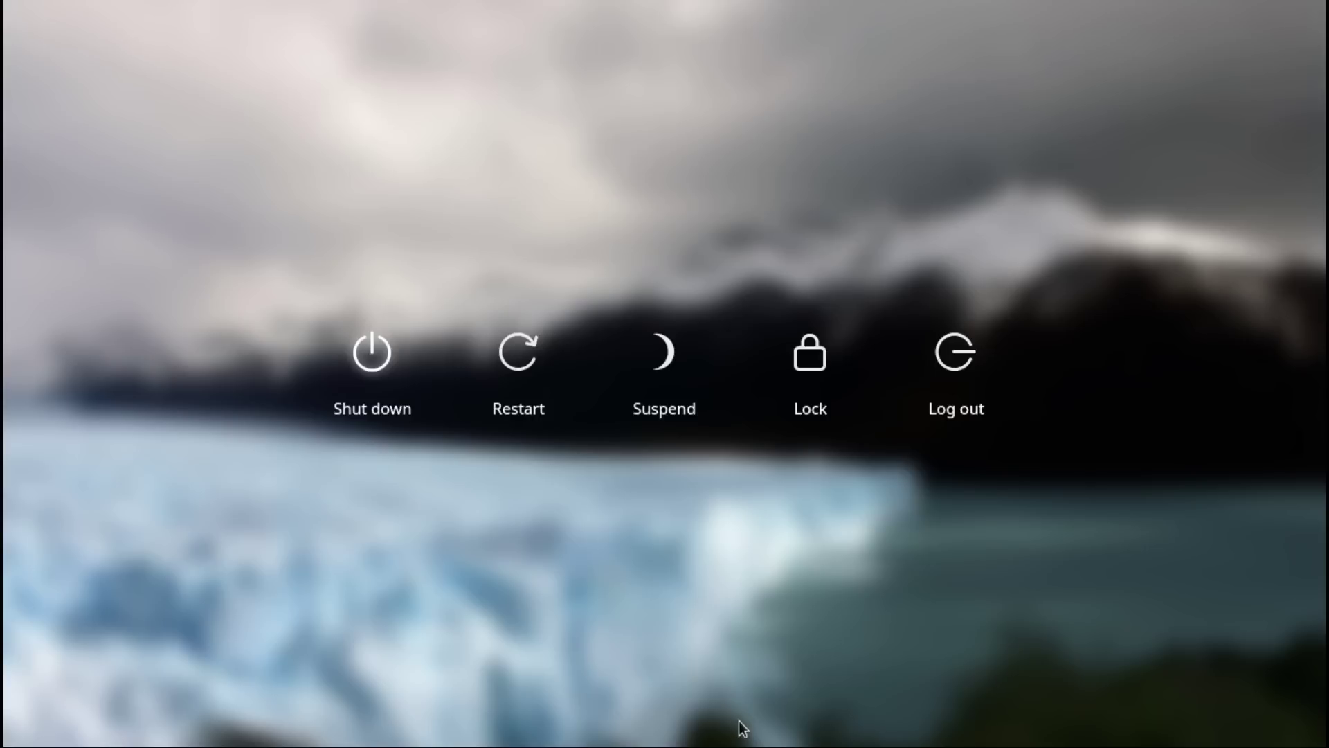
left_click(771, 513)
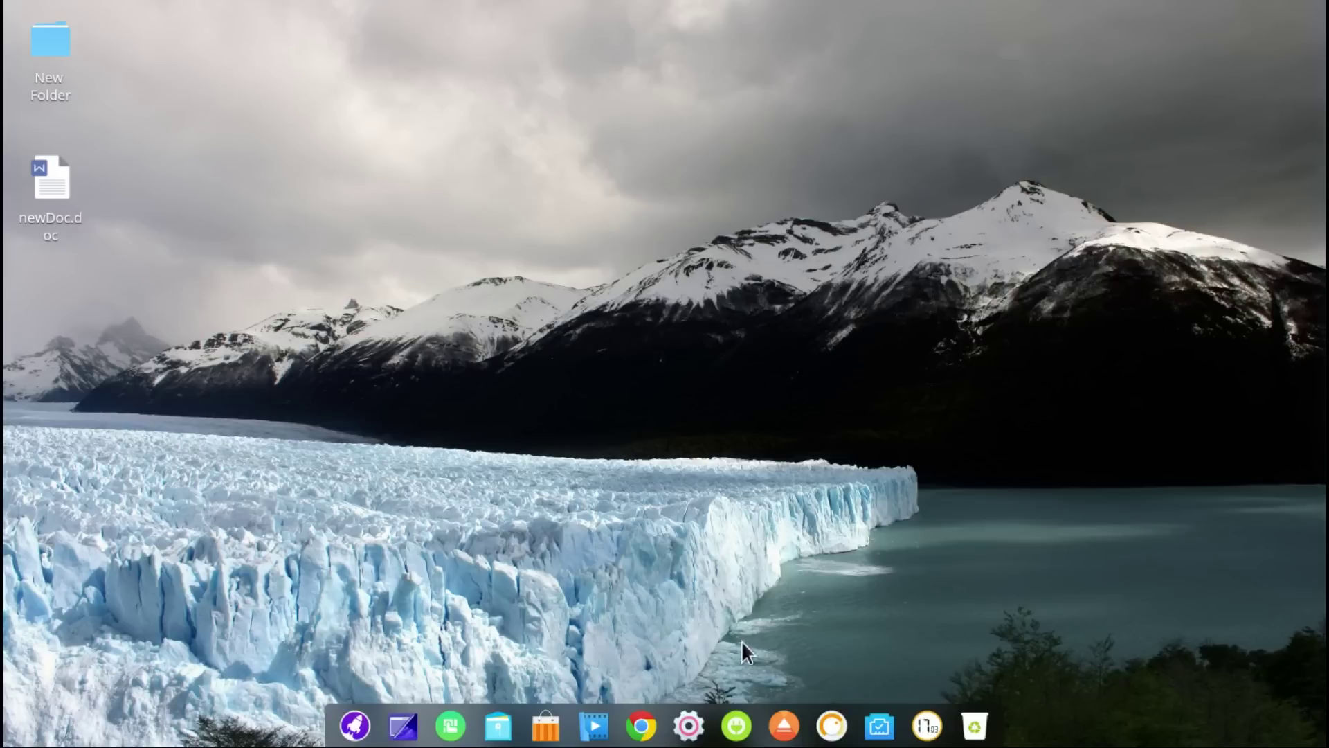
left_click(689, 733)
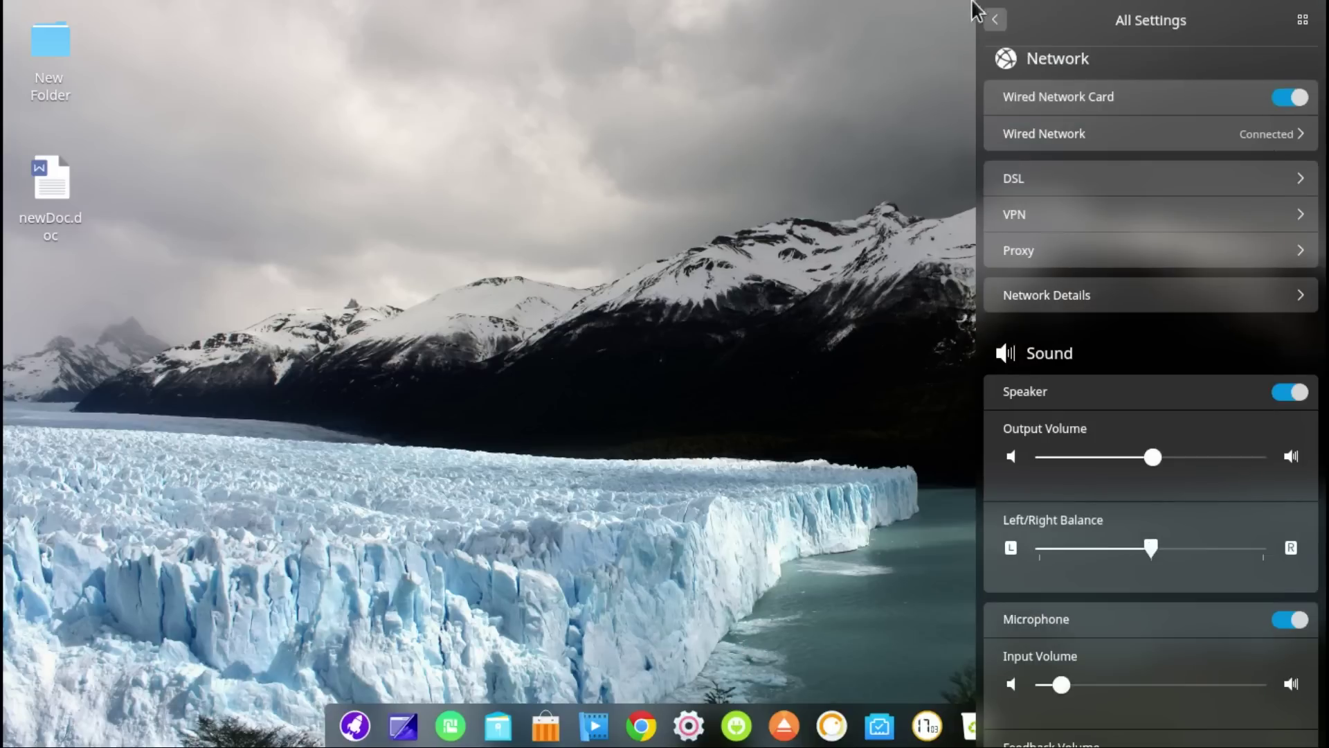
From Control Center home, page to notifications with volume/brightness and open All Settings
left_click(995, 21)
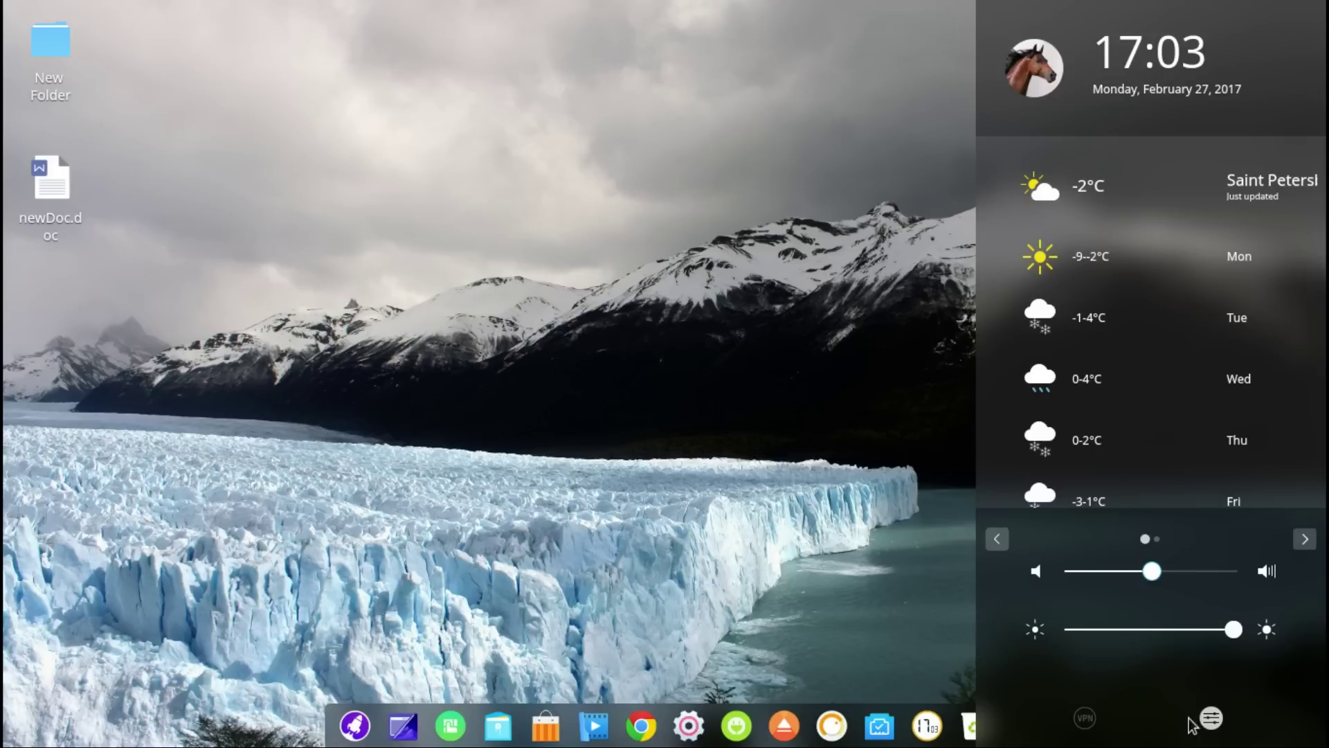
left_click(1084, 719)
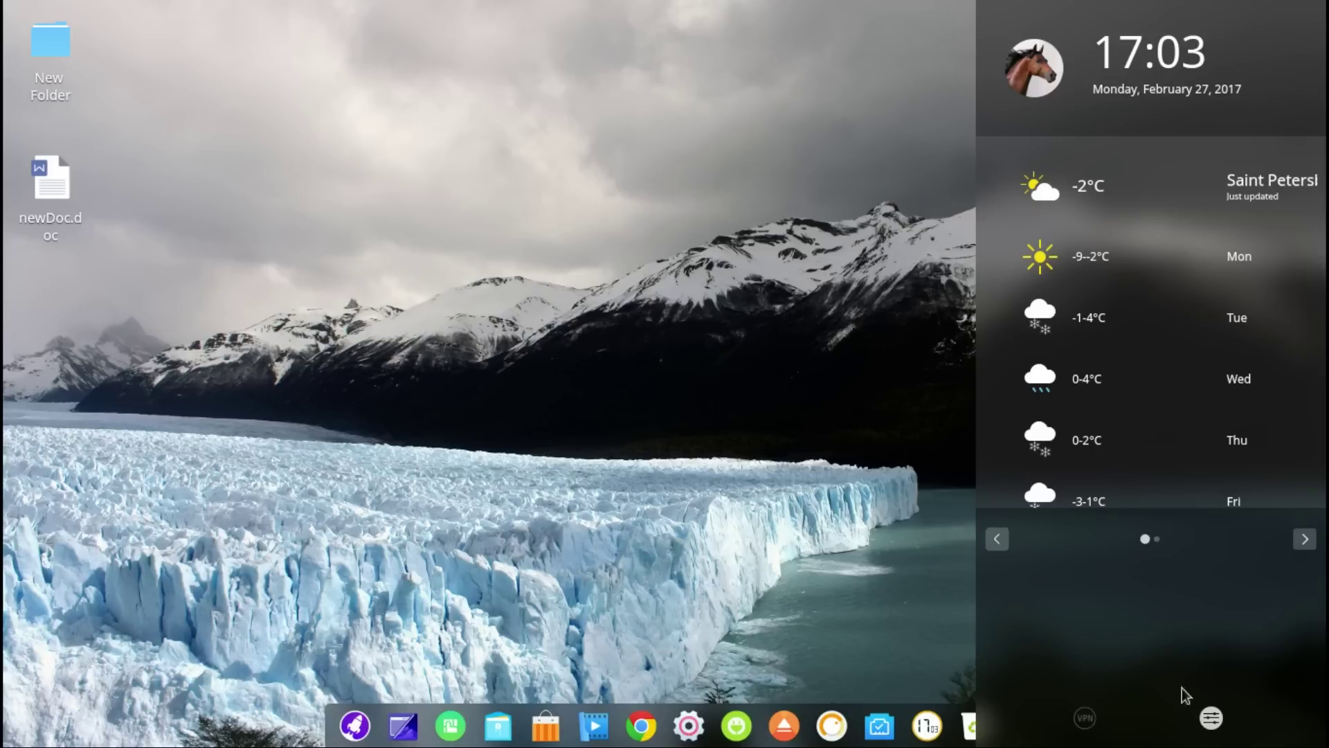
left_click(1306, 539)
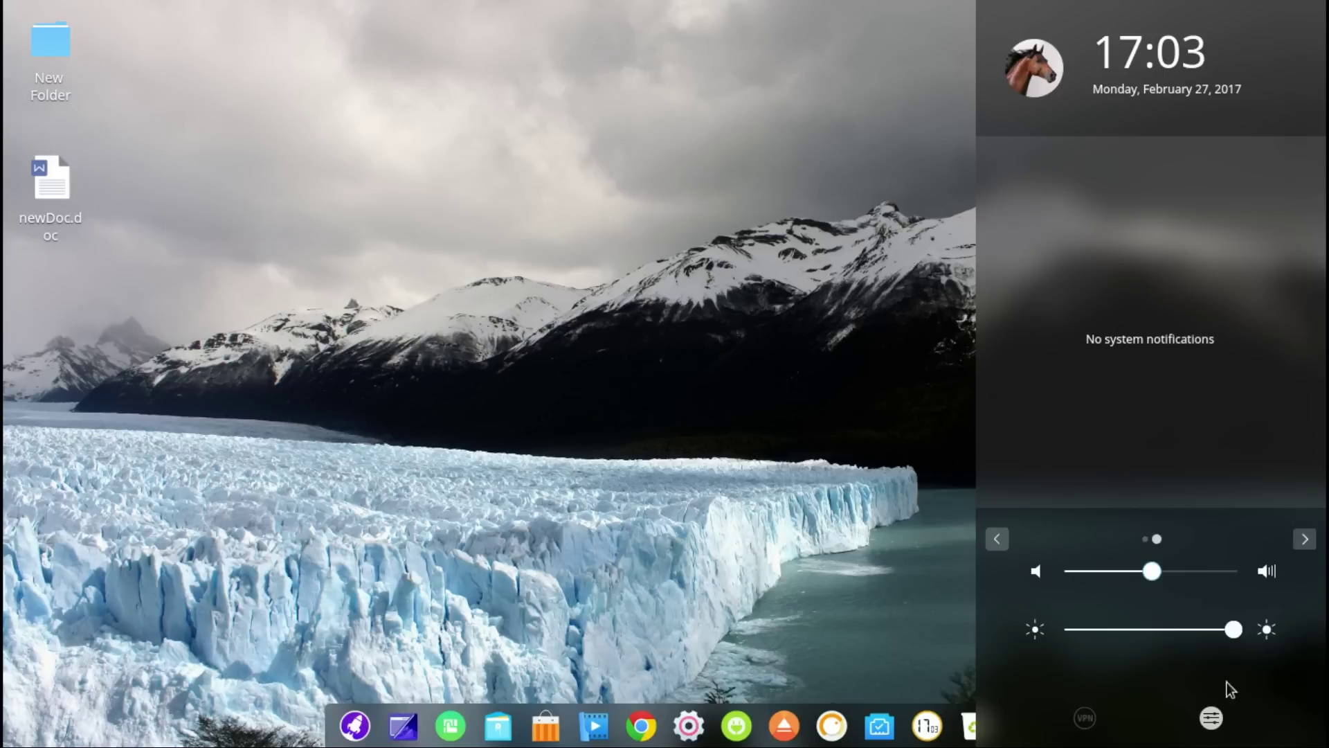
left_click(1210, 719)
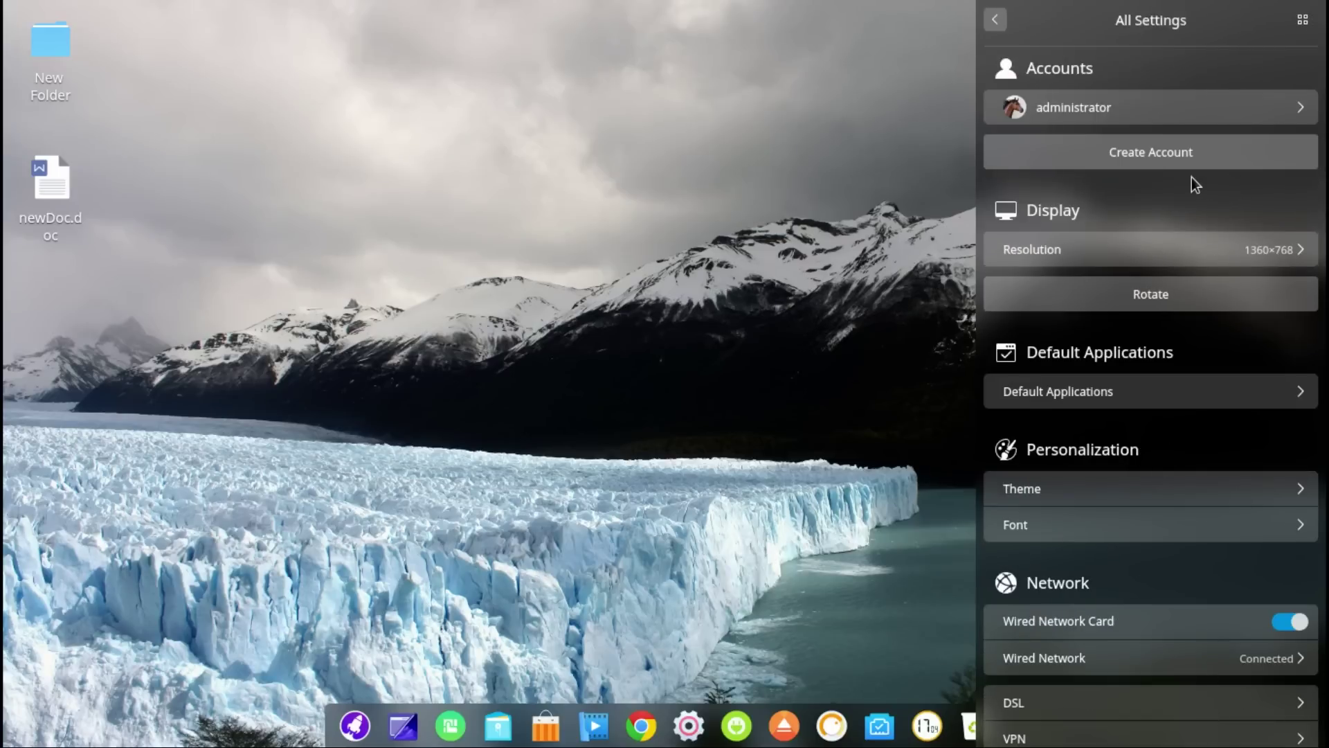
left_click(1031, 64)
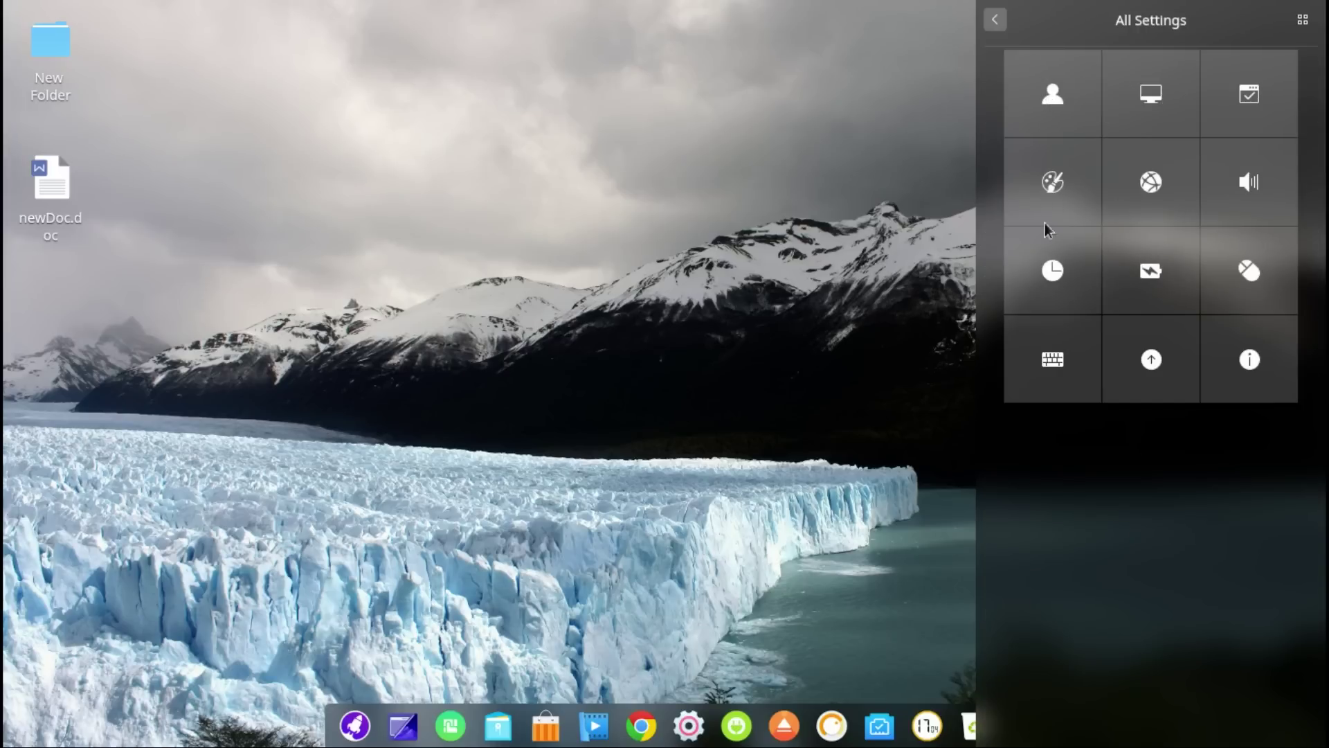
left_click(1060, 64)
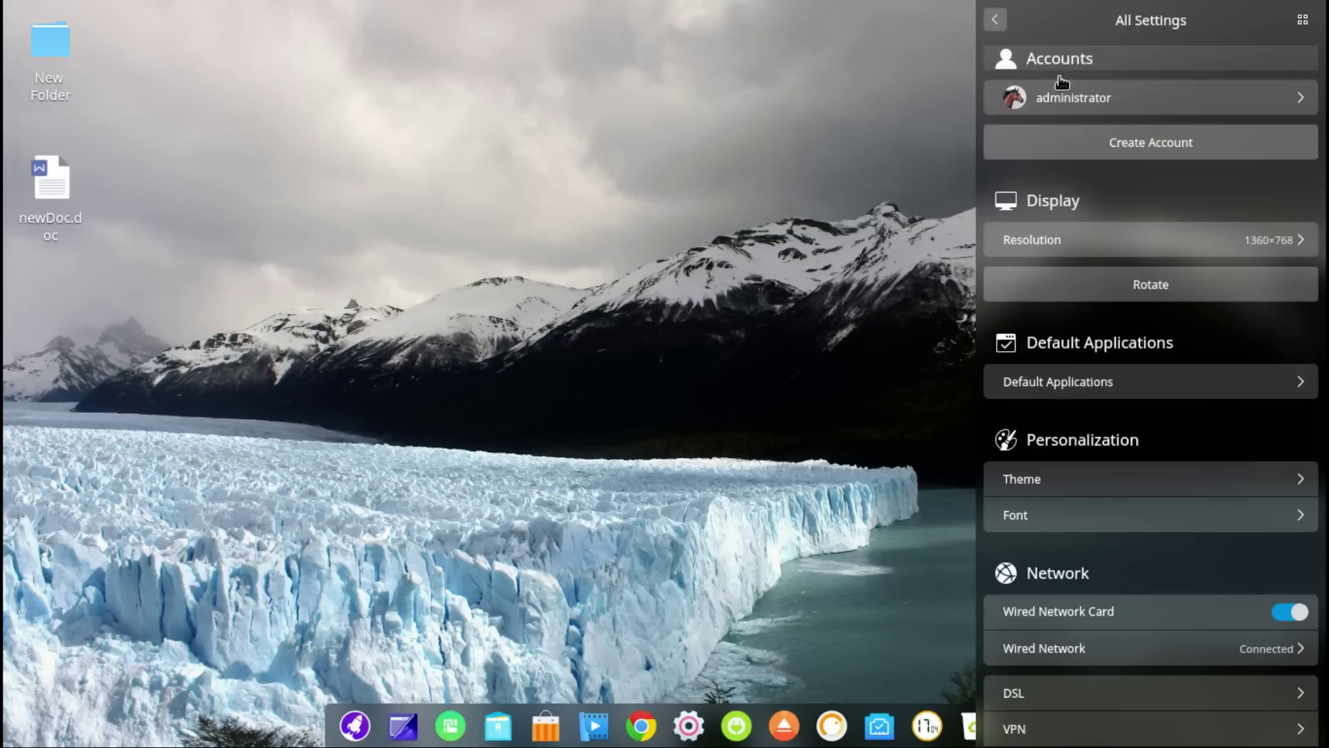
scroll(1165, 240, "down", 3)
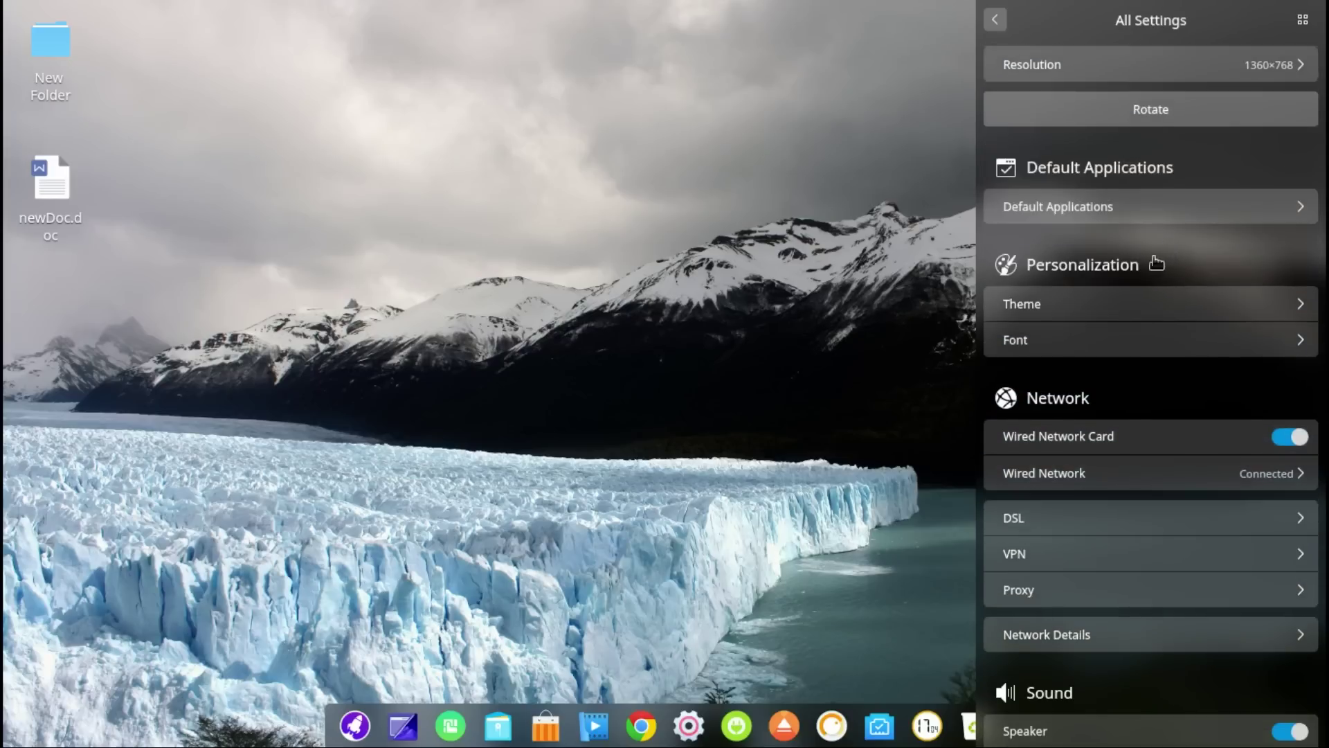
Apply the deepin-dark window theme and DMZ-White cursor theme, then return to All Settings
left_click(1135, 302)
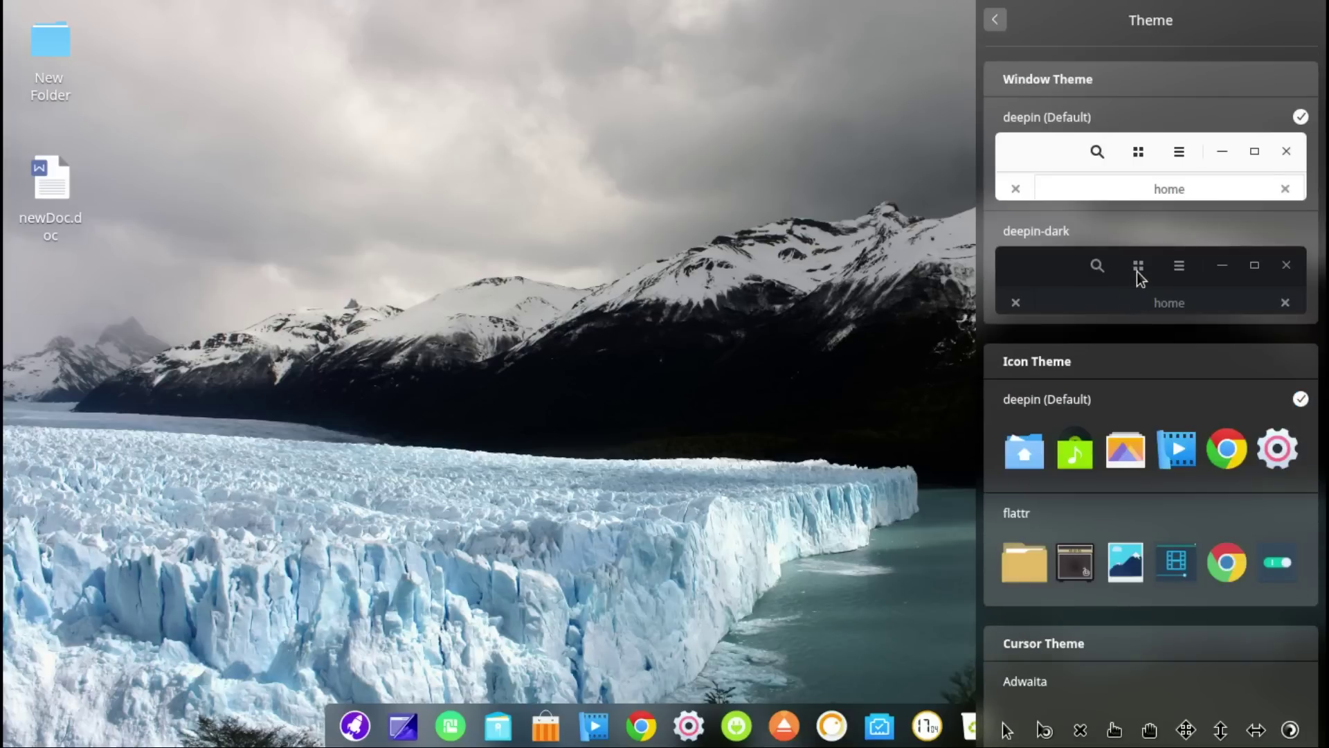
left_click(1099, 272)
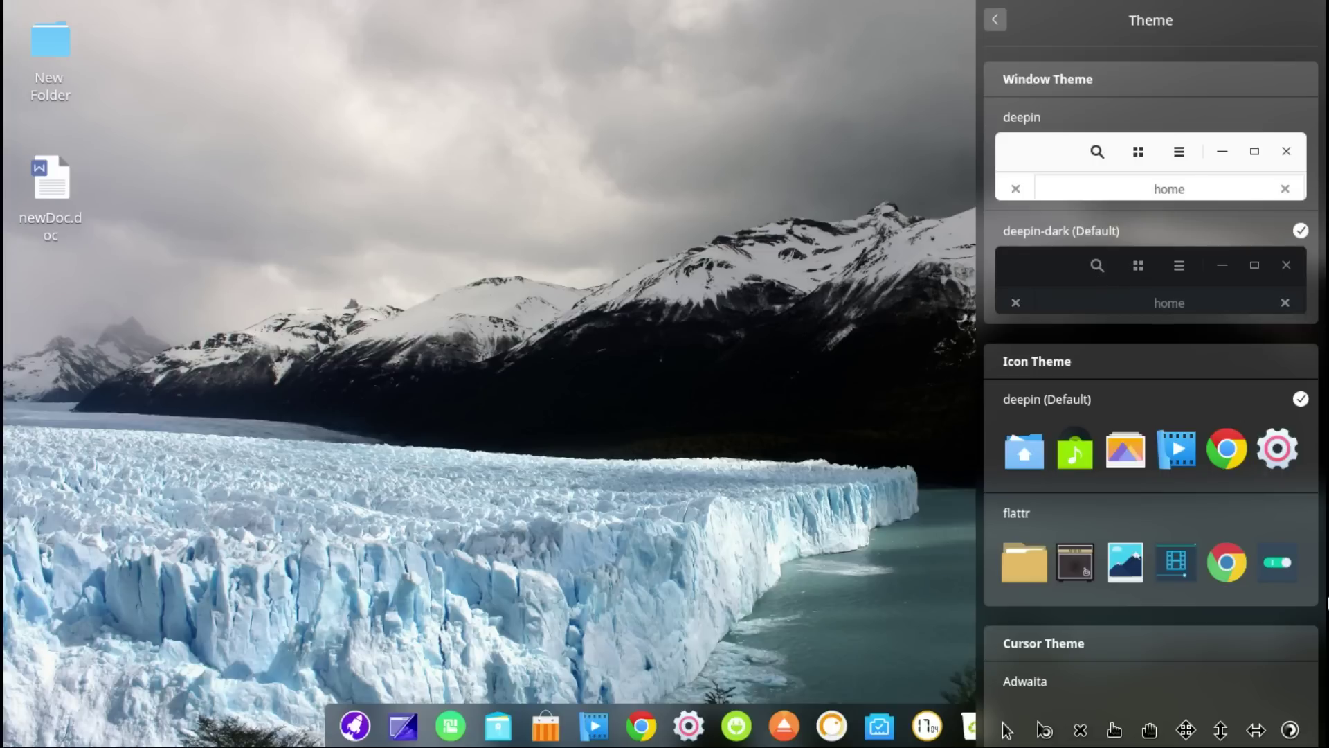
scroll(1217, 622, "down", 2)
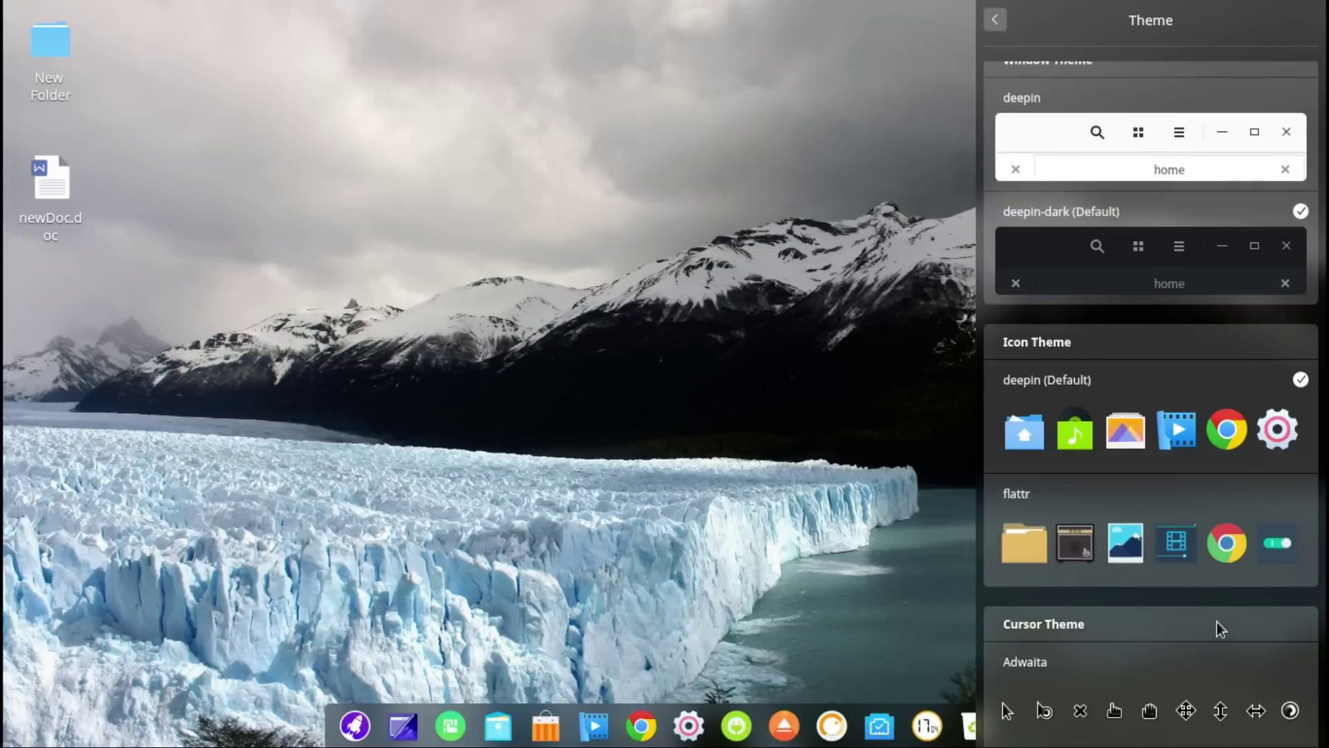
scroll(1220, 628, "down", 3)
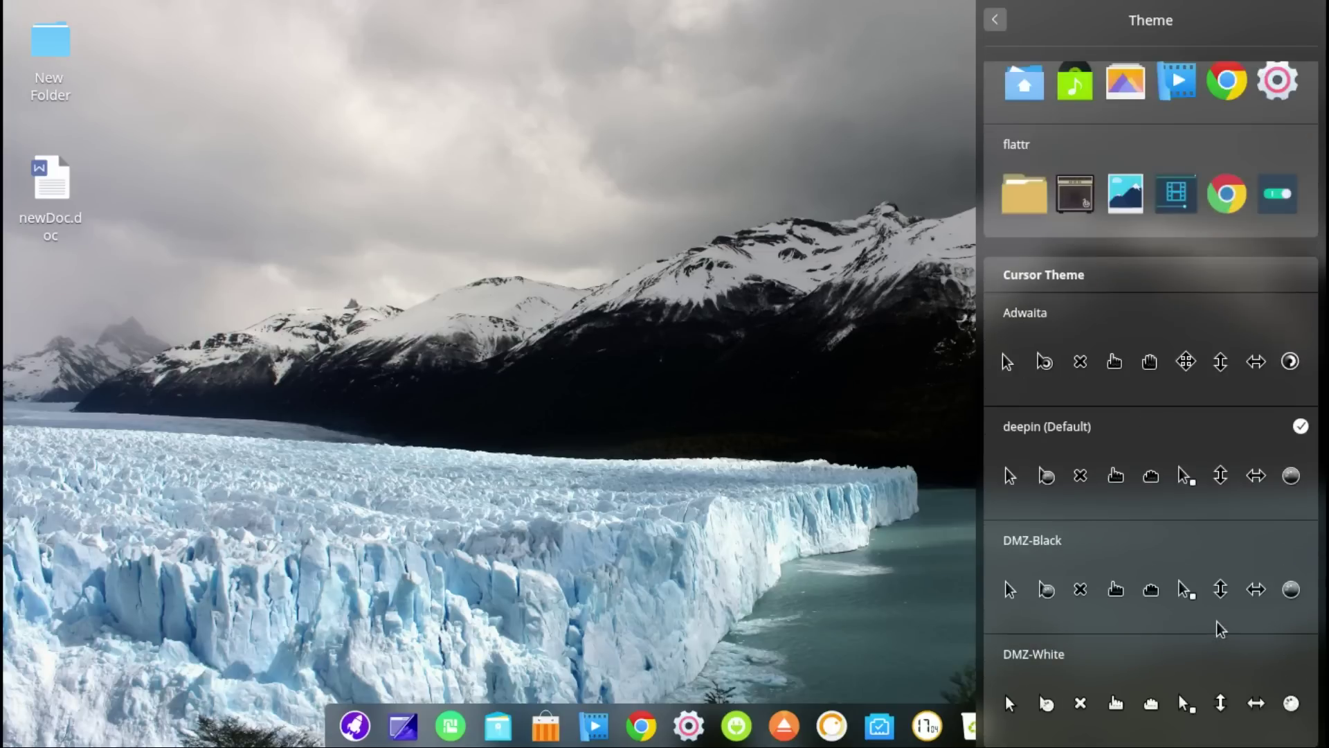
left_click(1138, 703)
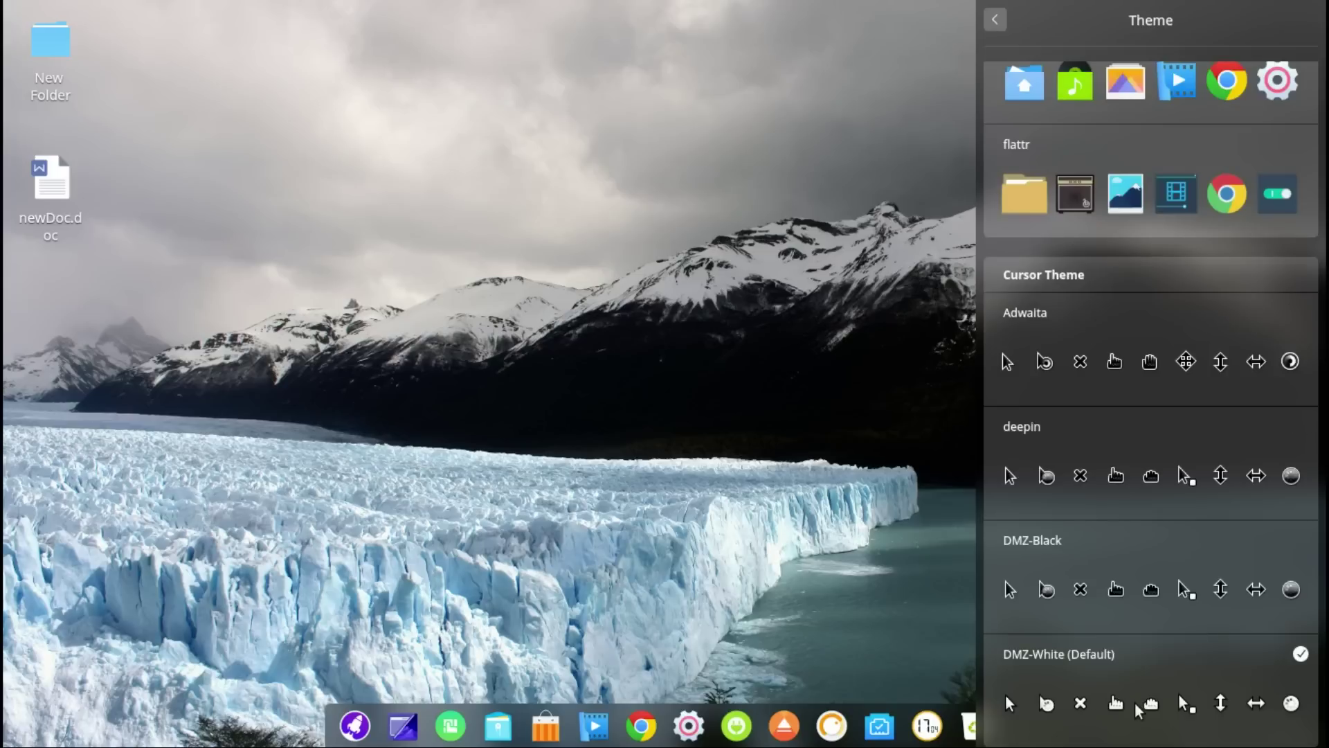
left_click(995, 21)
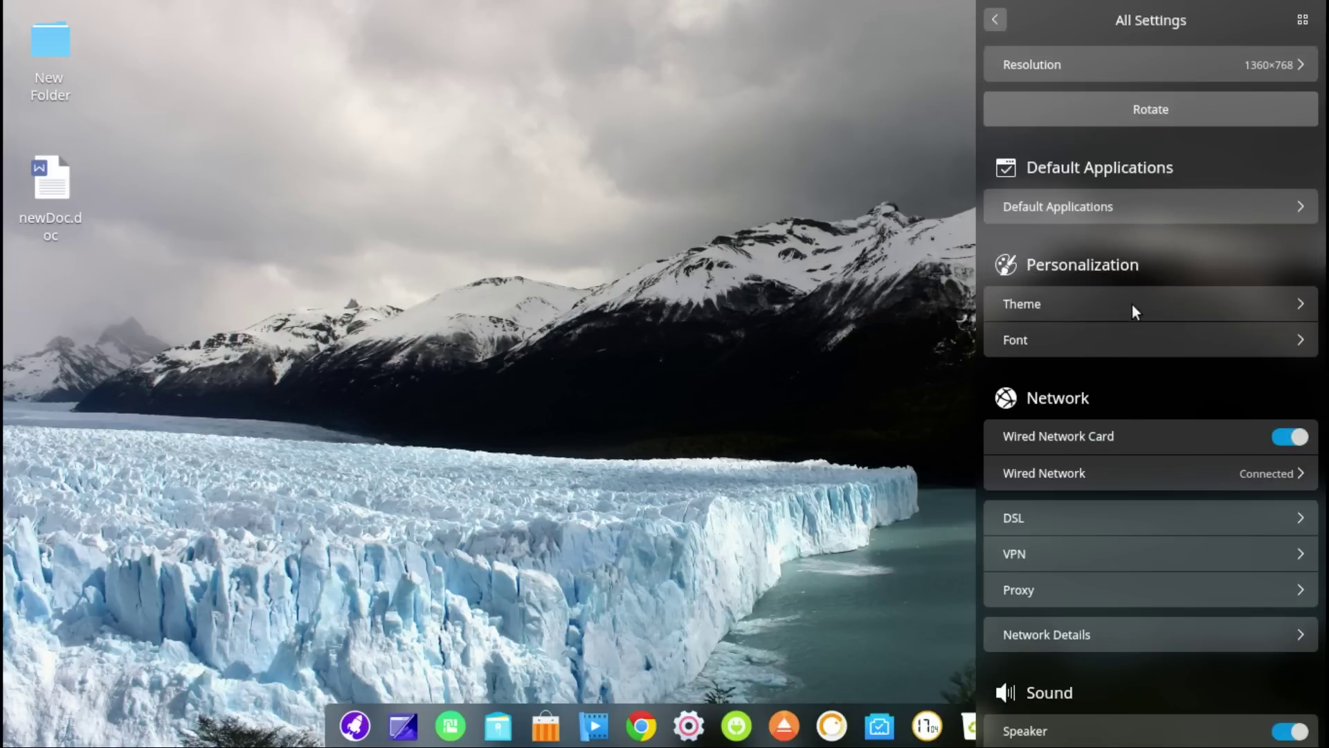
Scroll through All Settings, look at the advanced Sound device settings, and come back
scroll(1134, 383, "down", 5)
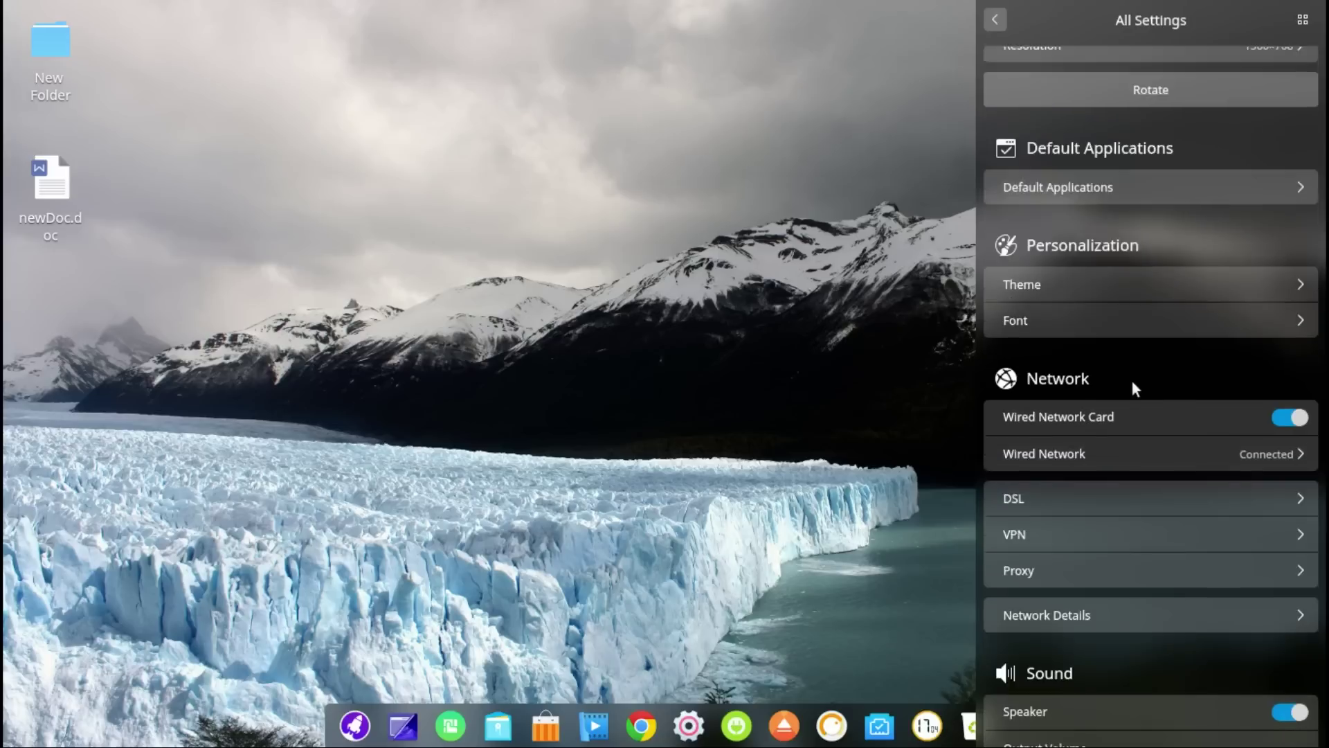
scroll(1133, 383, "down", 5)
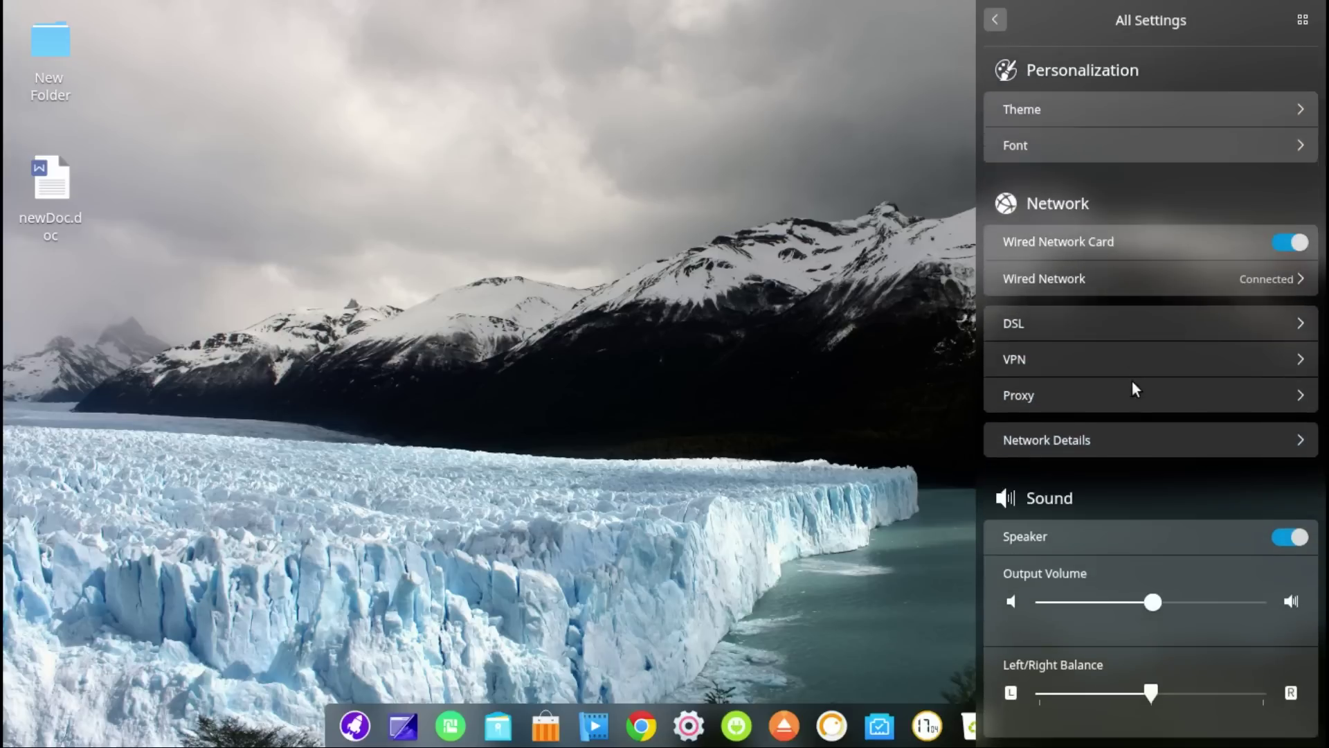
scroll(1132, 380, "down", 8)
scroll(1133, 382, "down", 3)
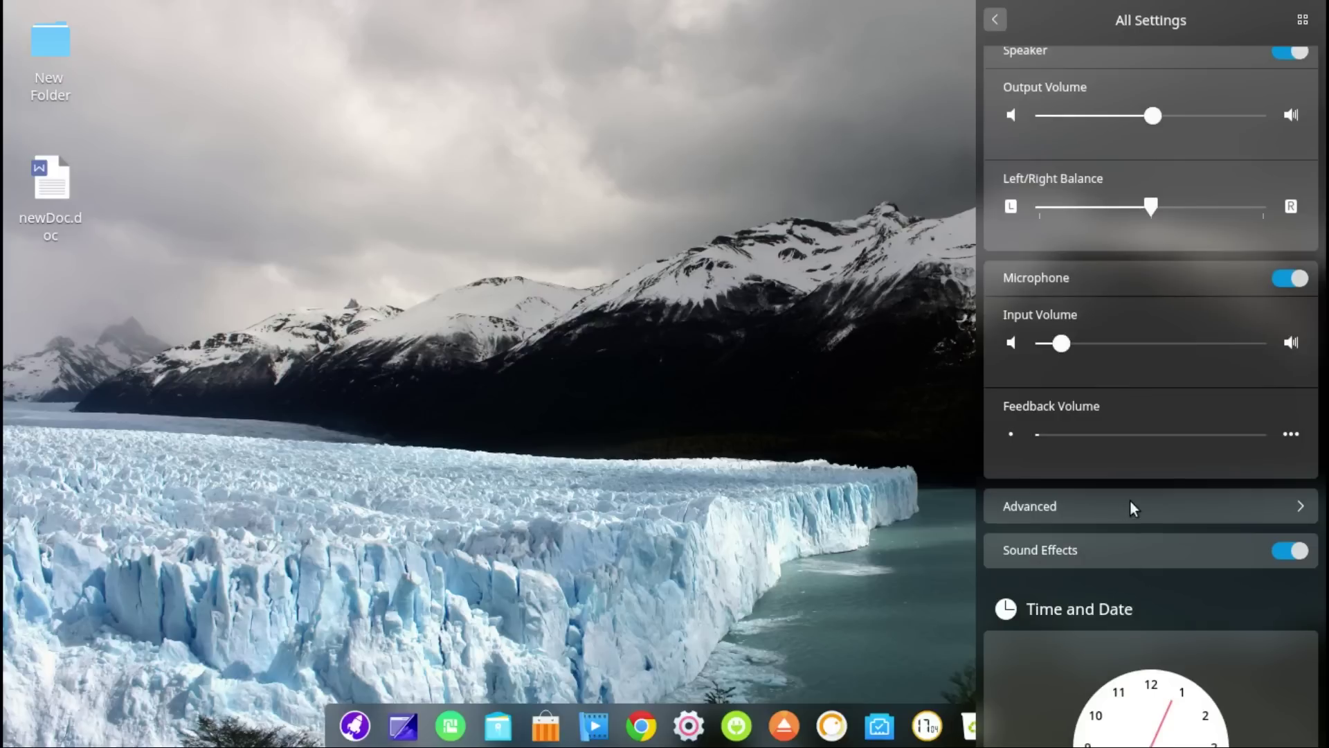
left_click(1131, 507)
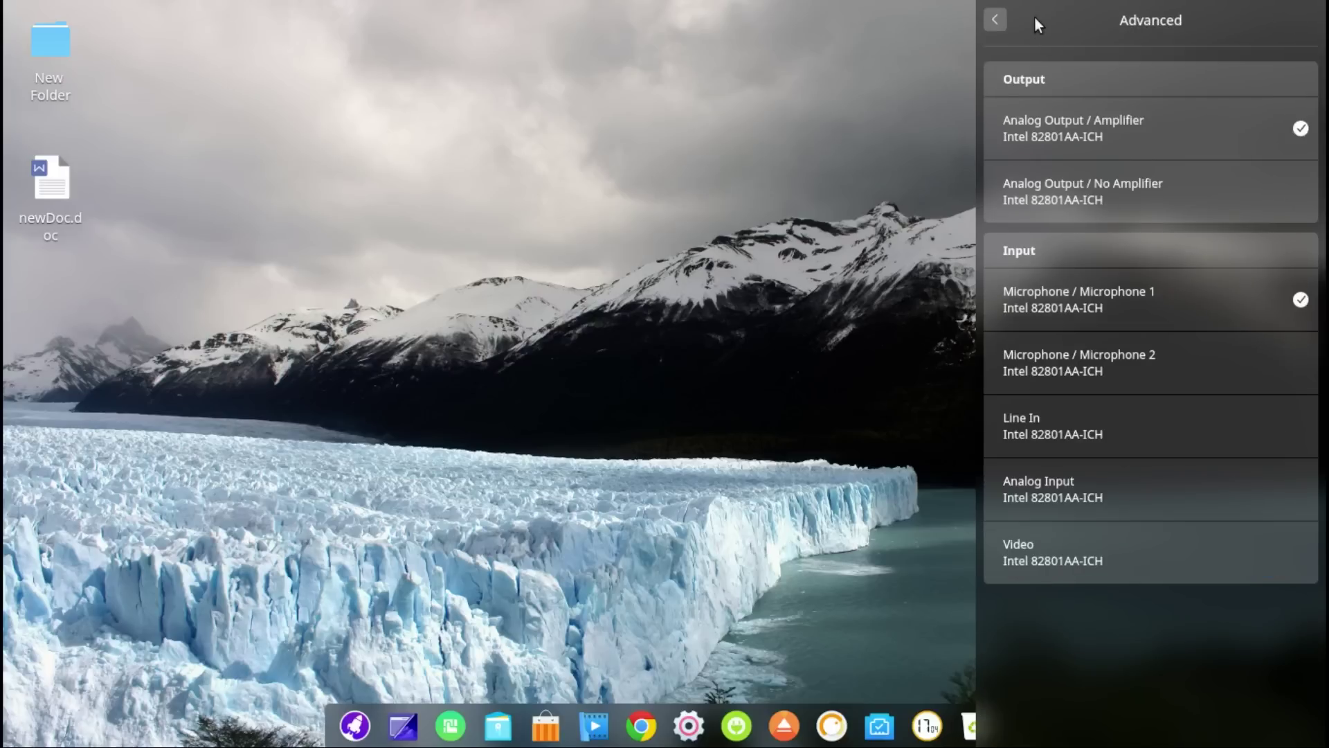
left_click(1003, 20)
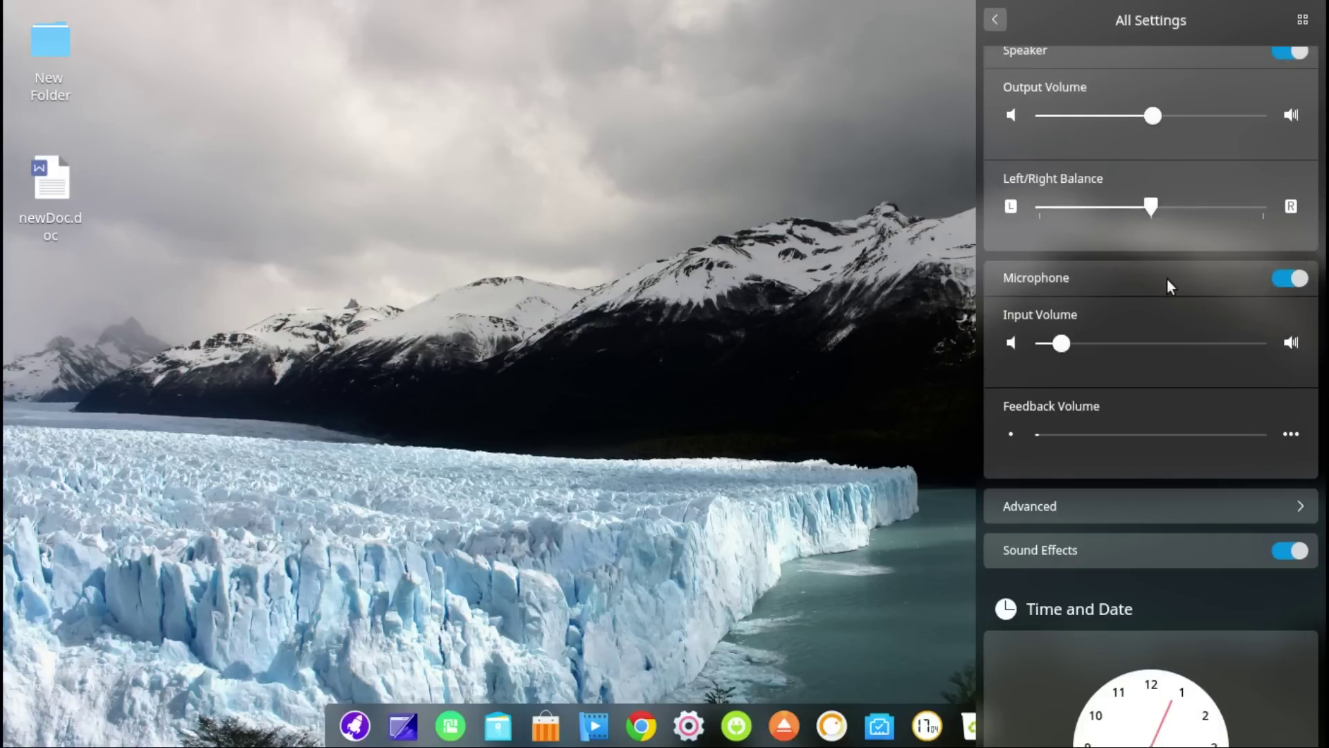
Scroll down through Power and Mouse: suspend after 30 minutes, natural scrolling off, faster double-click
scroll(1166, 280, "down", 2)
scroll(1167, 282, "down", 4)
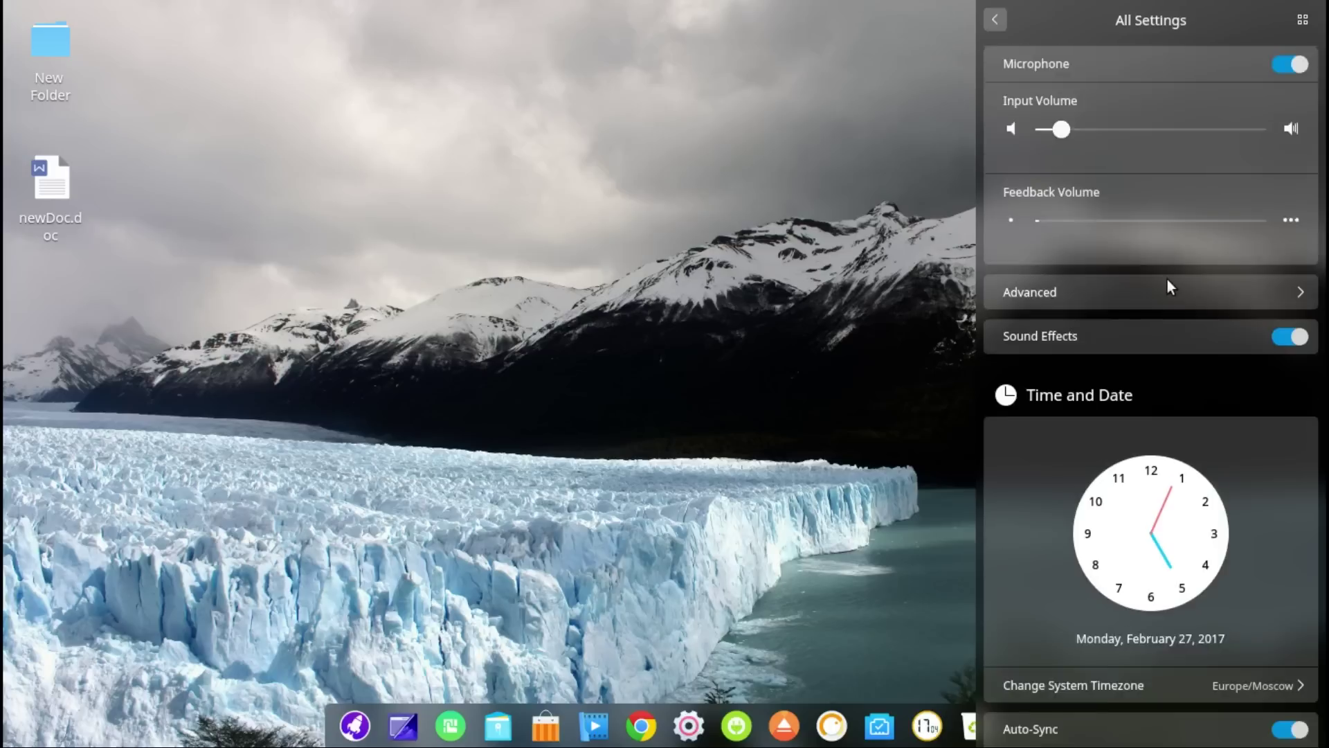
scroll(1167, 281, "down", 3)
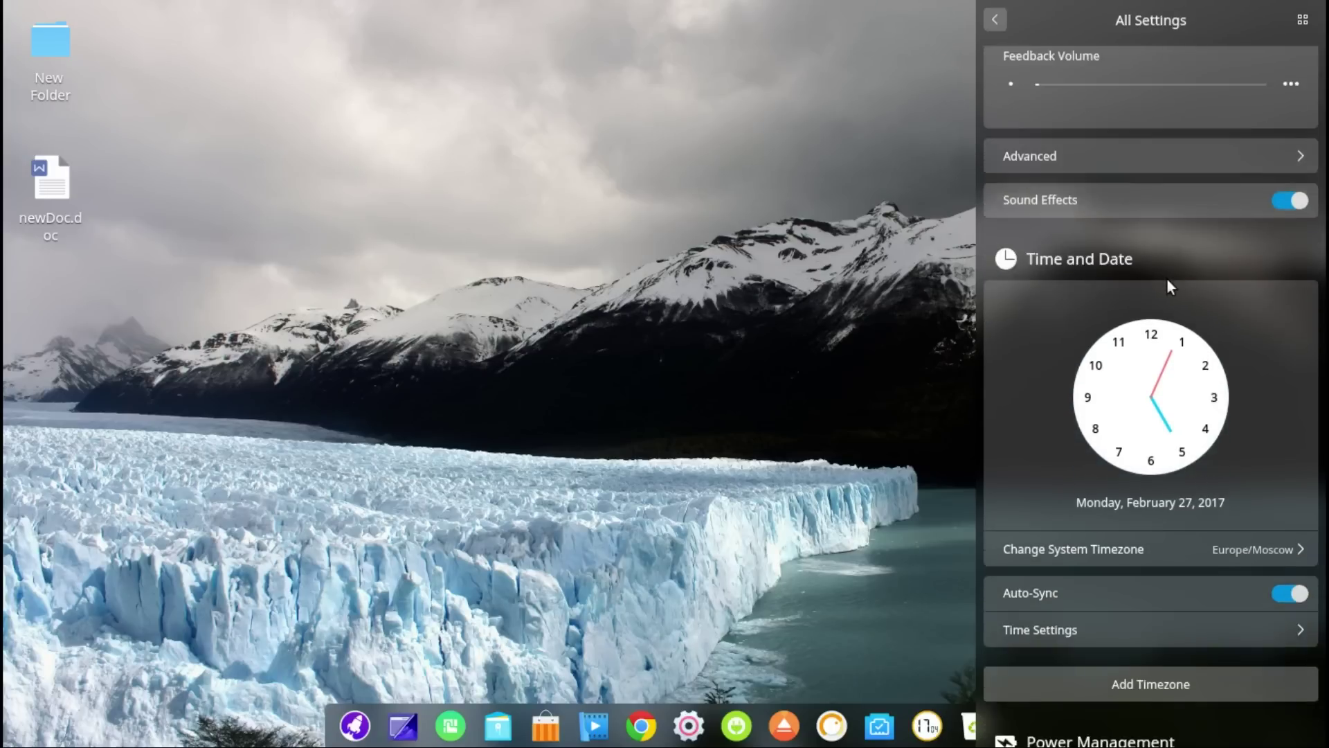
scroll(1167, 280, "down", 3)
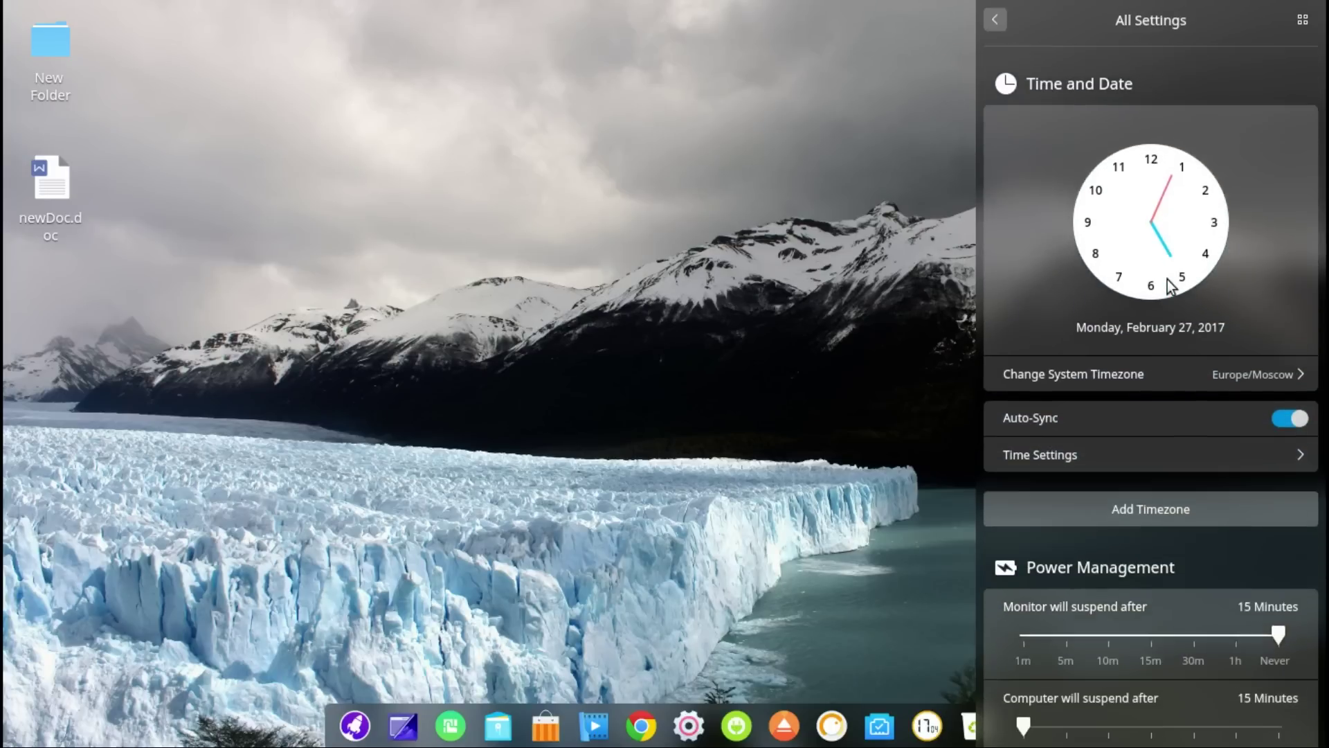
scroll(1167, 279, "down", 4)
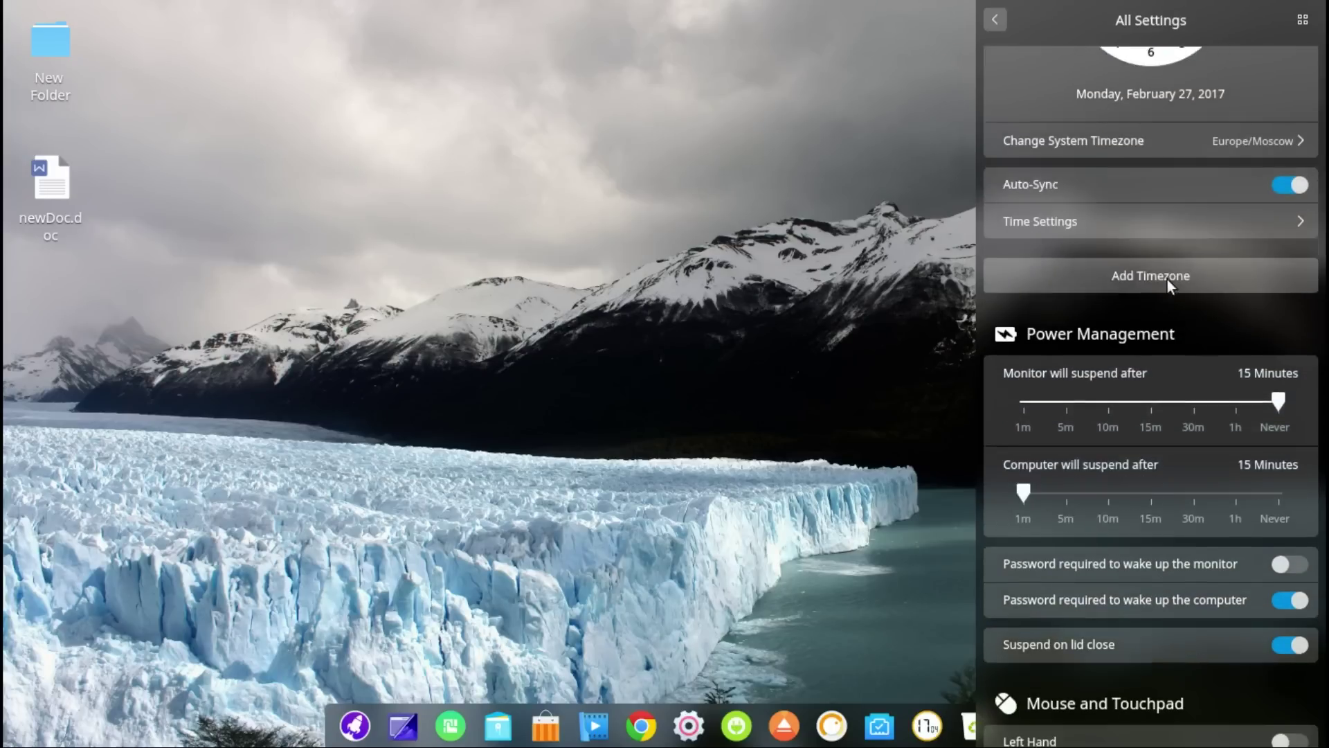
scroll(1167, 280, "down", 4)
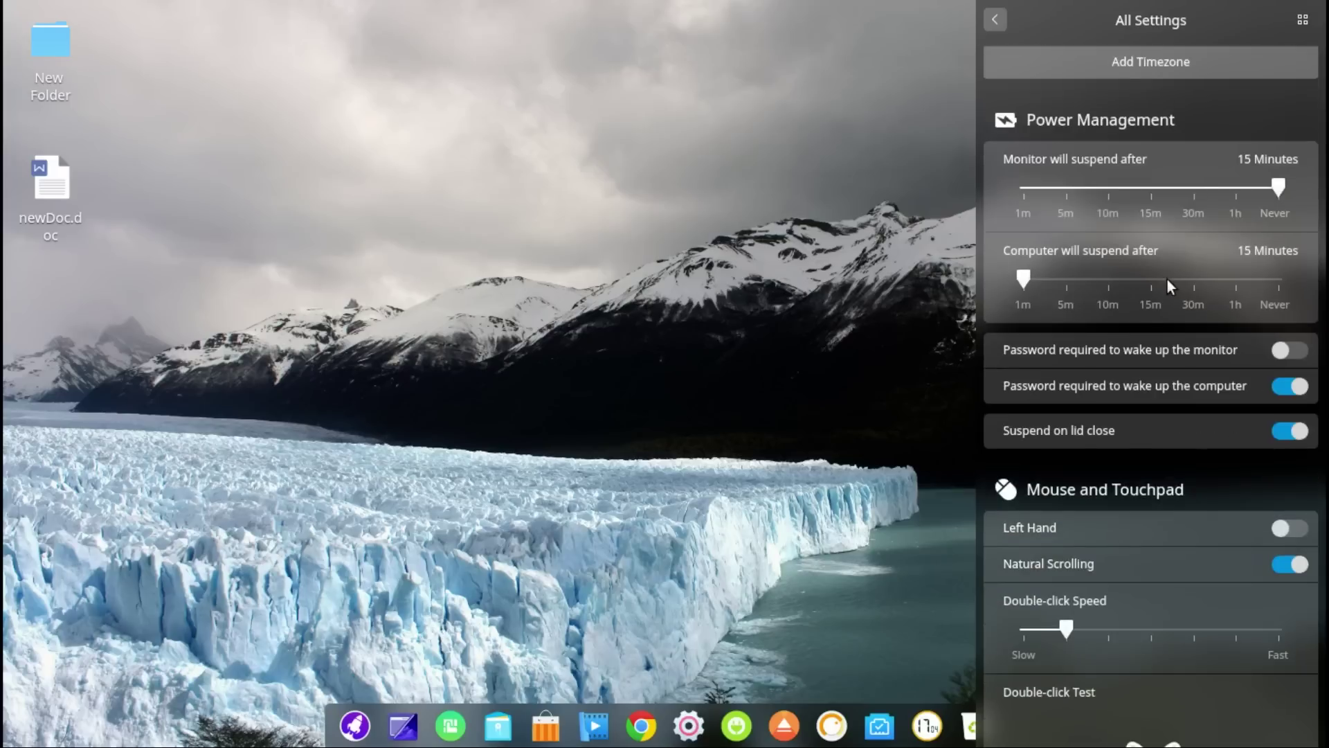
scroll(1167, 280, "down", 3)
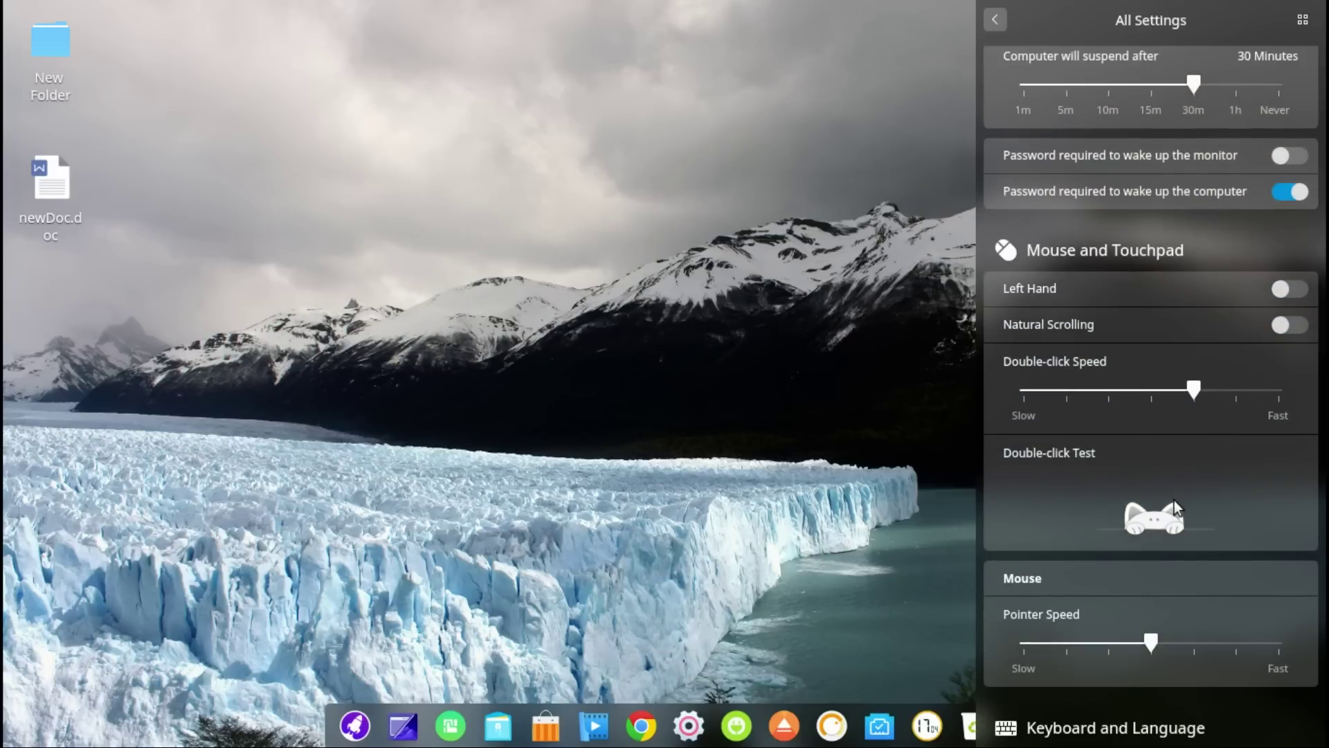
Test the new double-click speed, then scroll down to System Information showing 15.4 Desktop, 64Bit, 2.94GB, 64.00GB
double_click(1174, 499)
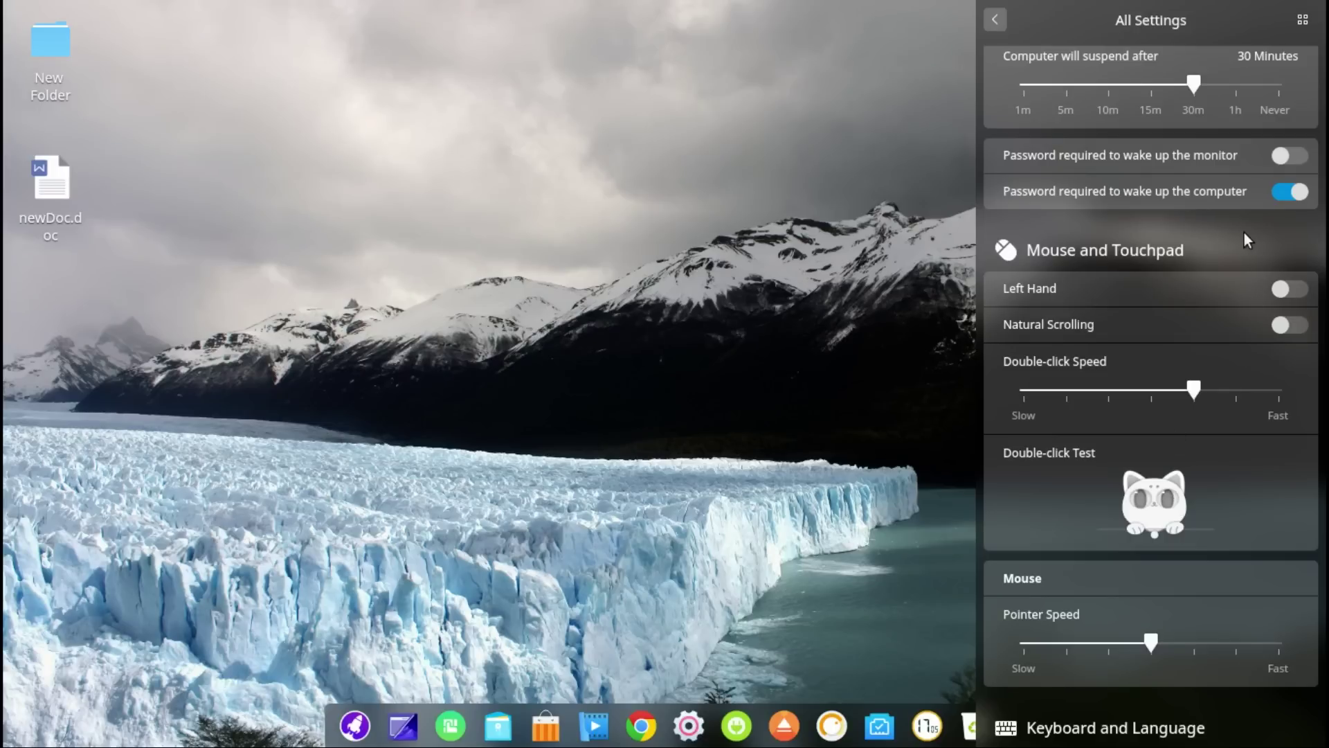
scroll(1244, 233, "down", 3)
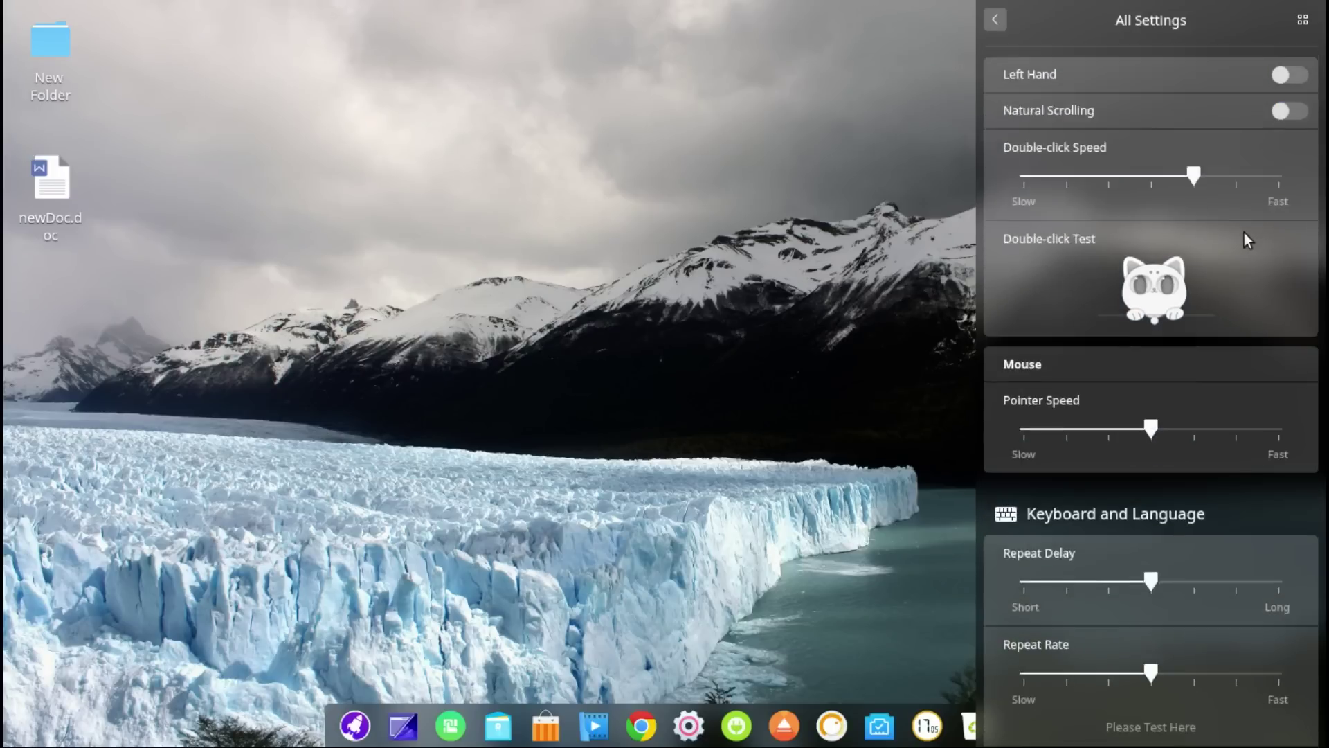
scroll(1244, 233, "down", 5)
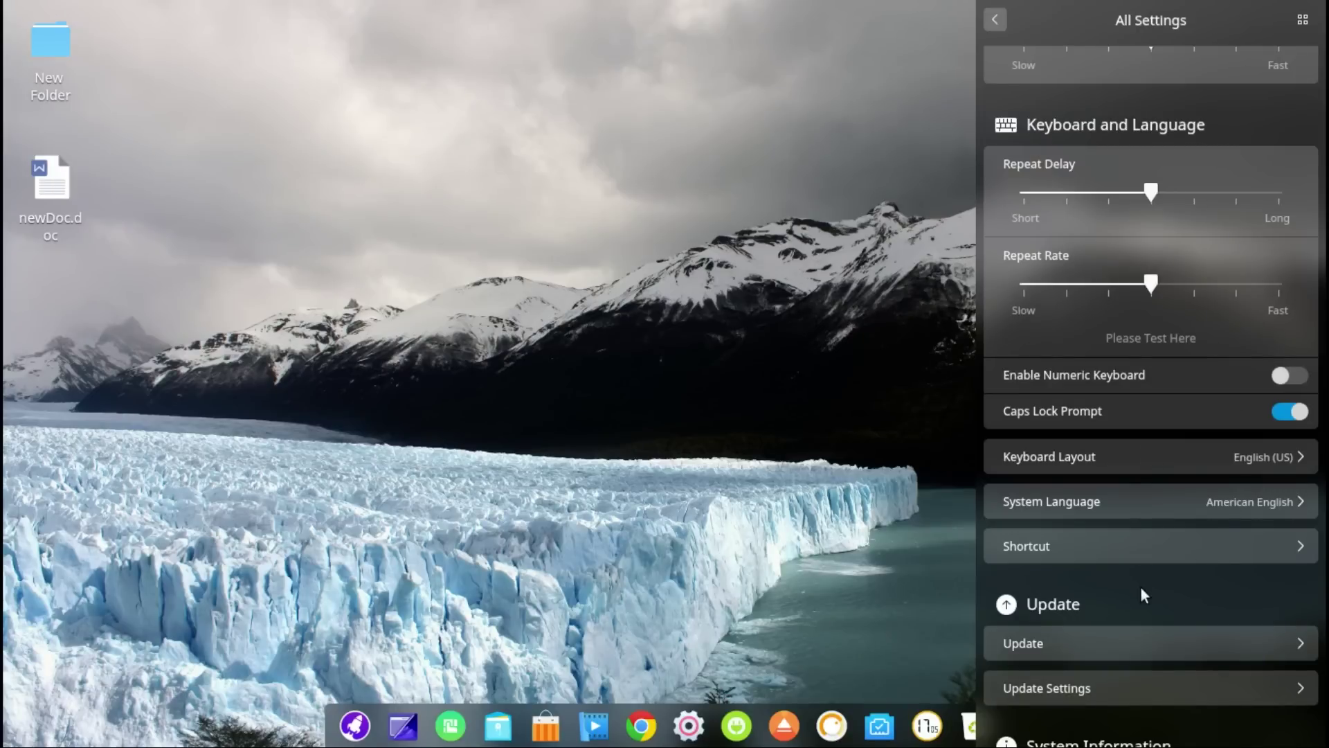
scroll(1141, 594, "down", 2)
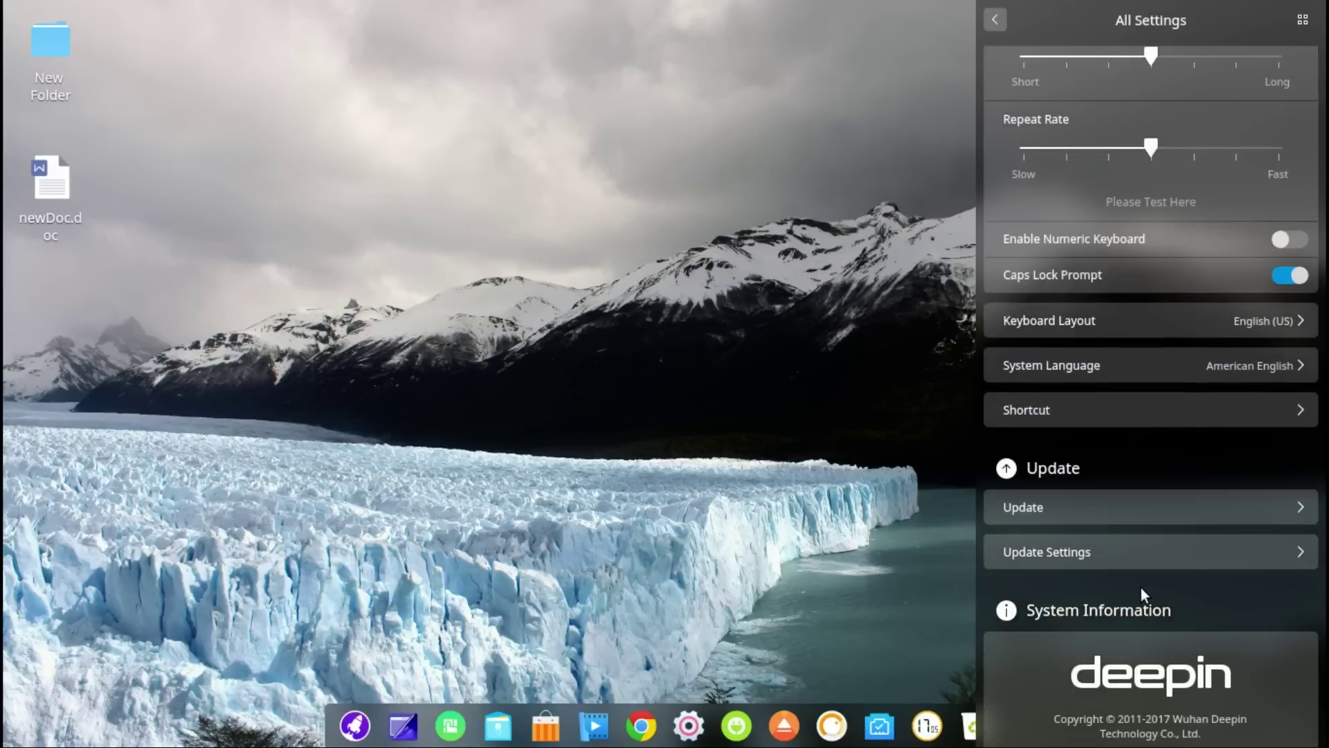
scroll(1141, 593, "down", 1)
scroll(1141, 594, "down", 1)
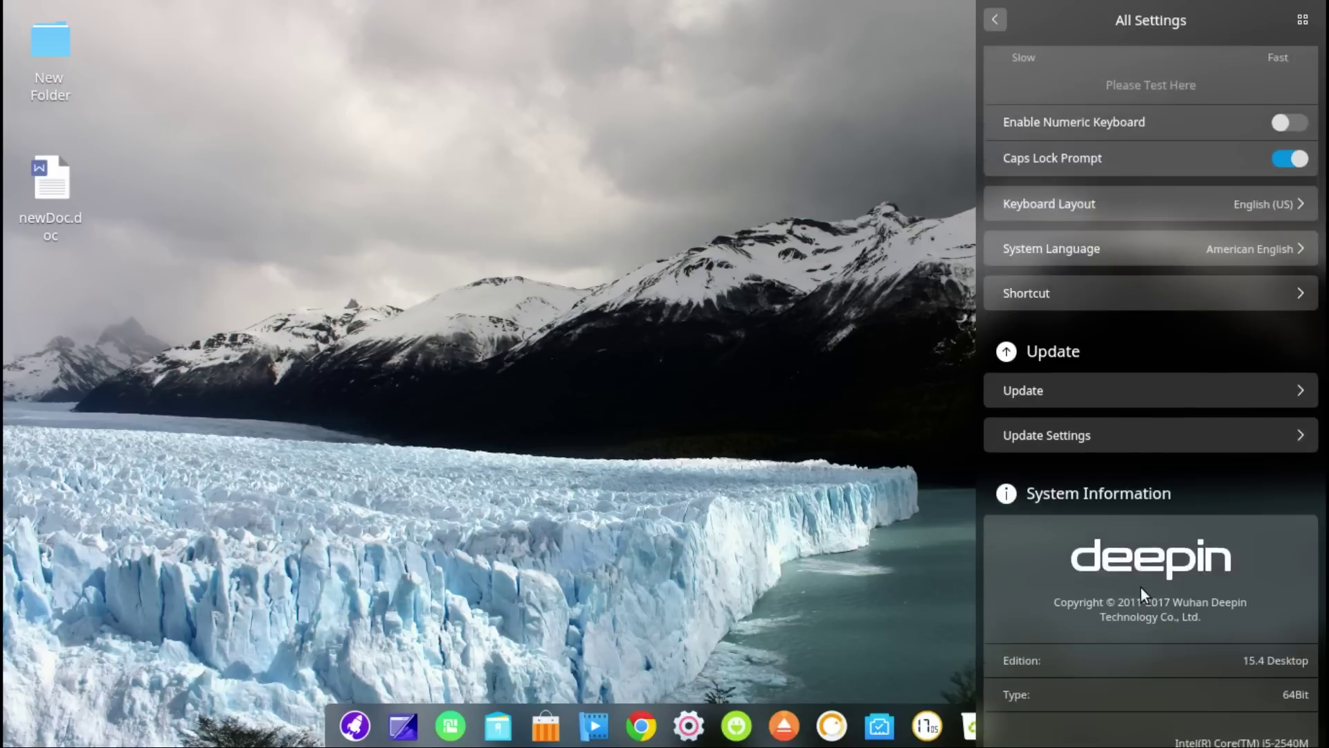
scroll(1140, 592, "down", 2)
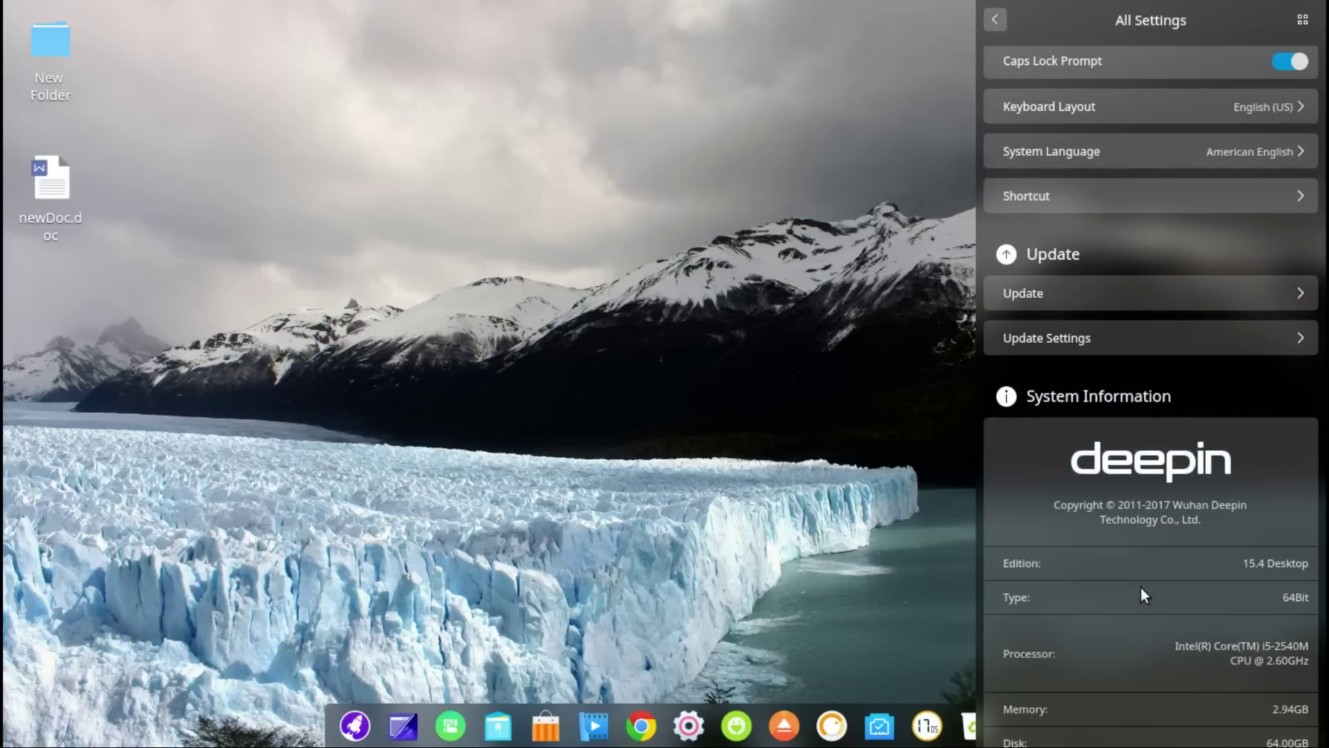
scroll(1140, 589, "down", 2)
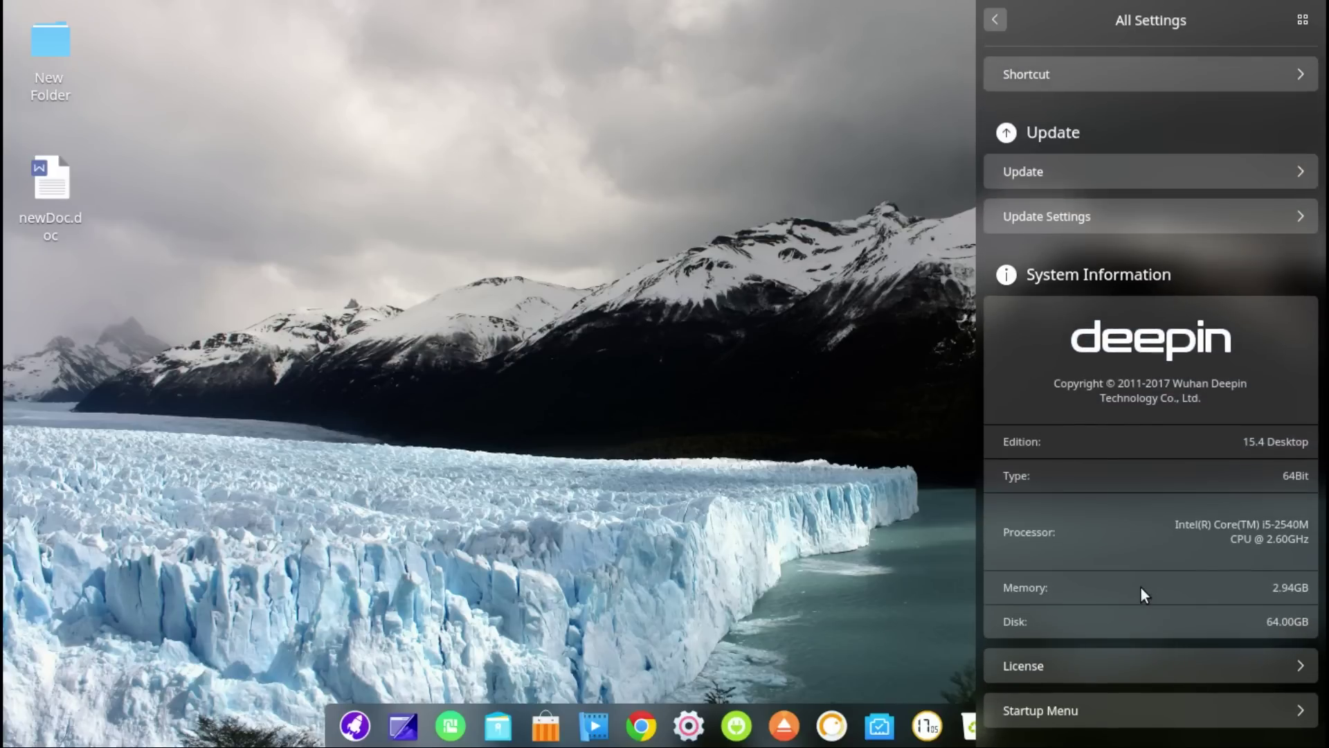
left_click(1120, 669)
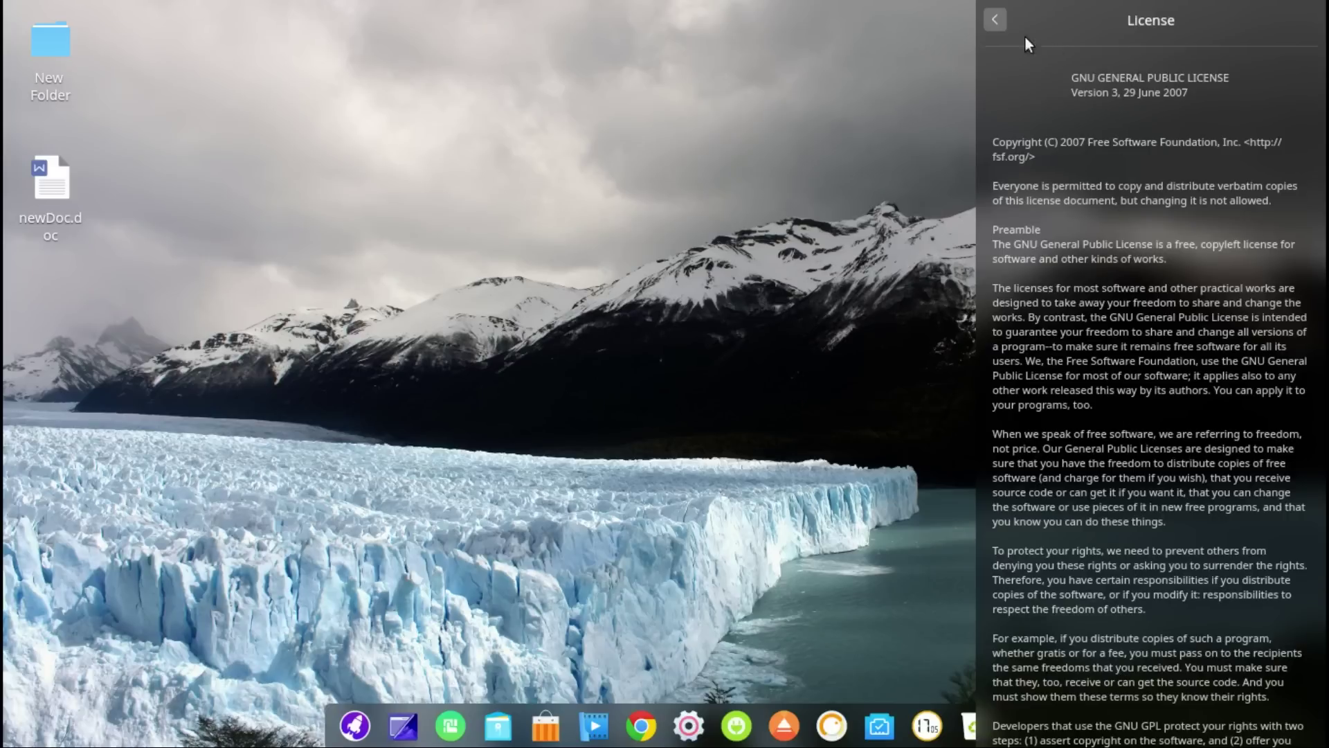
left_click(995, 20)
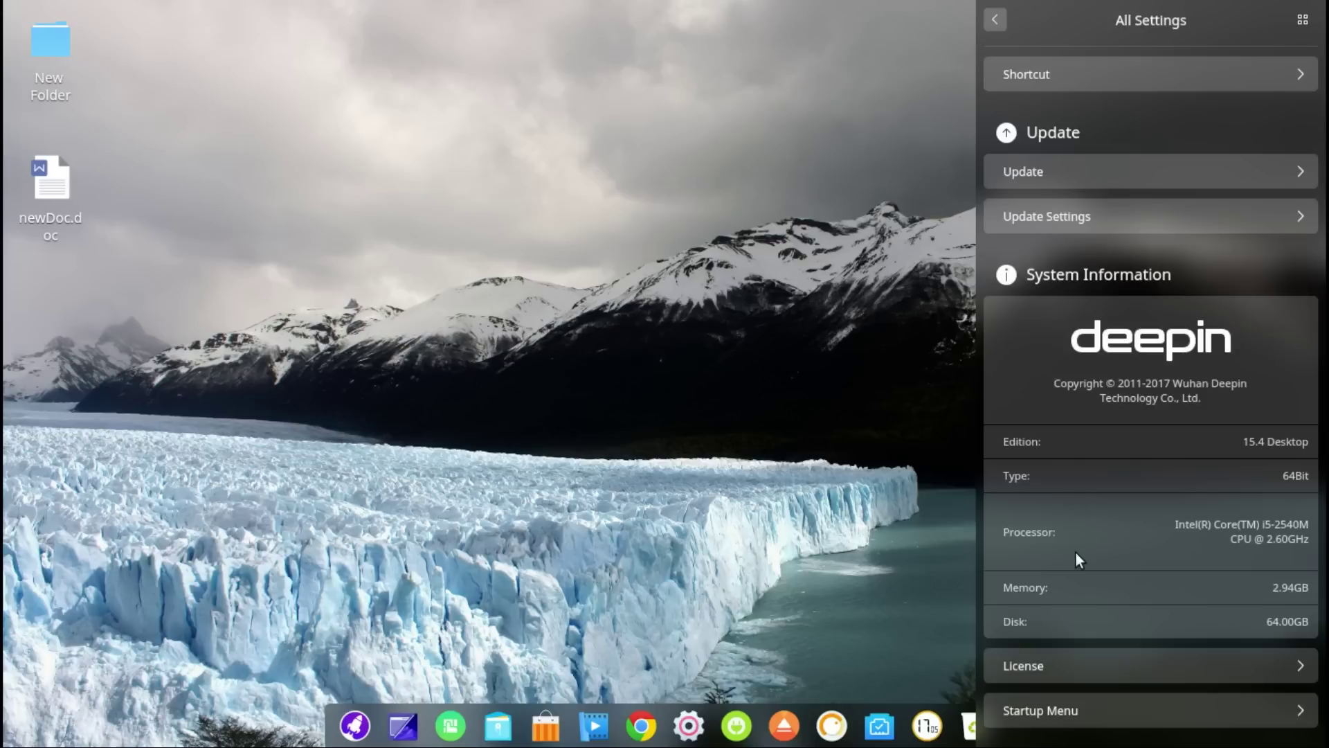
left_click(1086, 706)
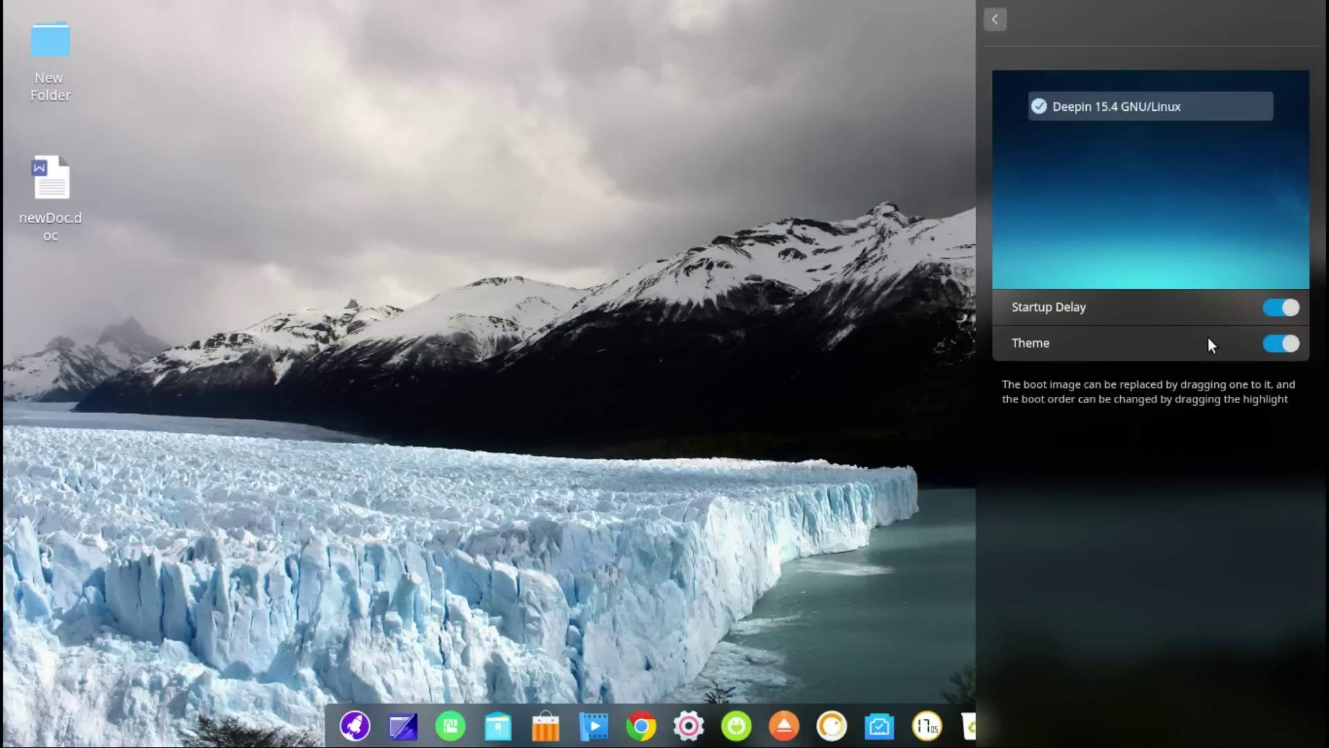
left_click(1272, 344)
left_click(1290, 344)
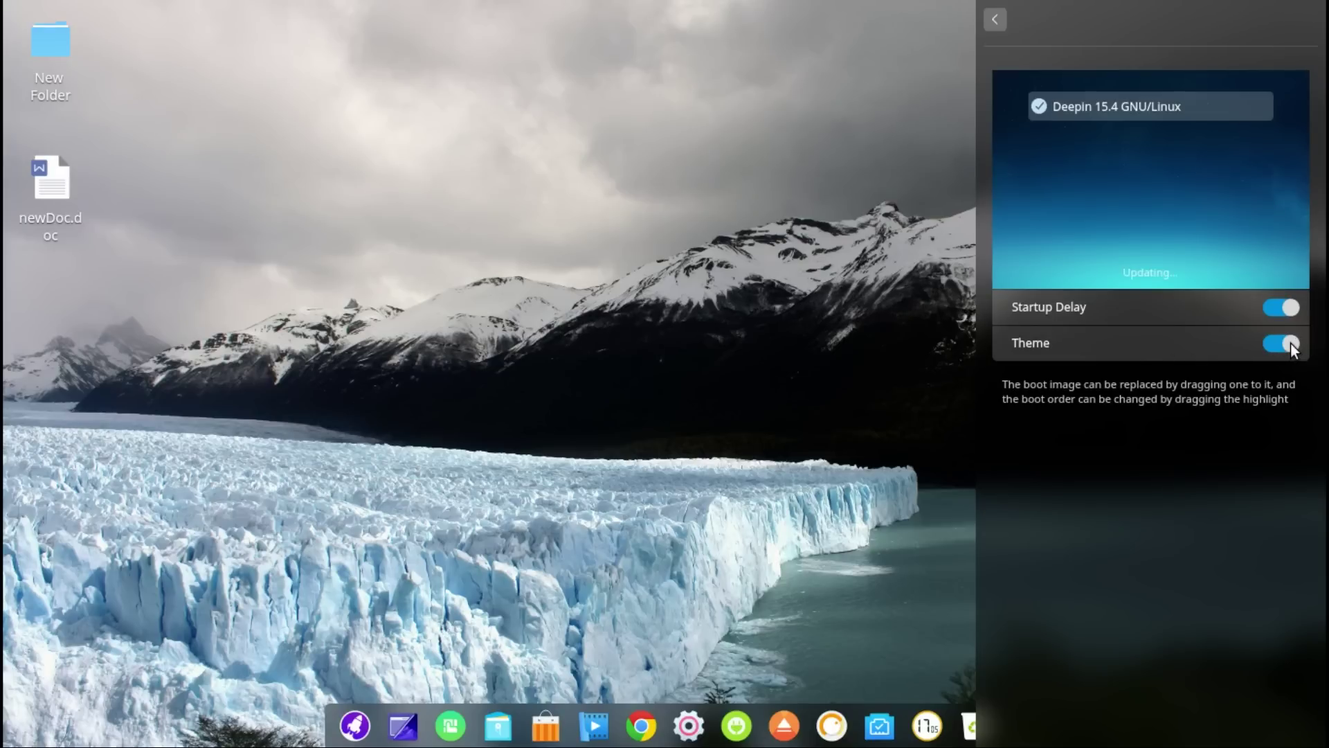
left_click(1001, 14)
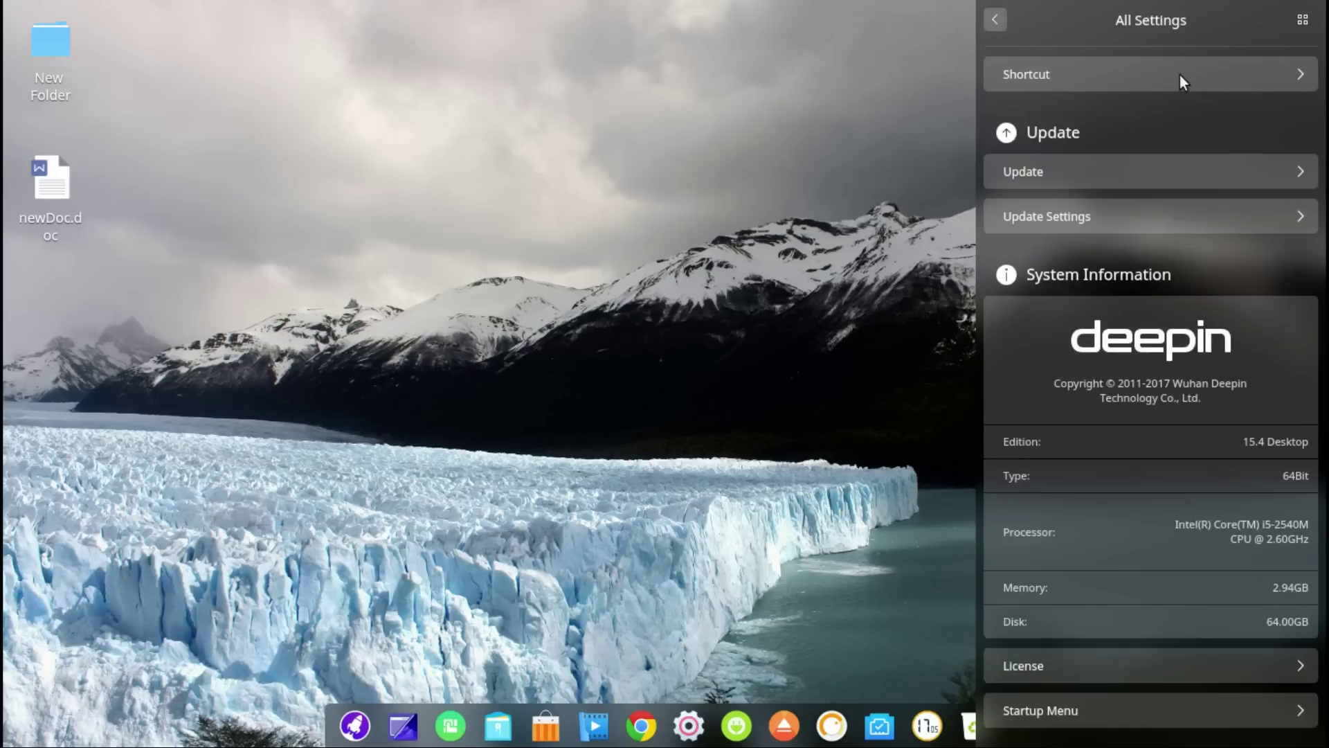
Dismiss the Control Center panel and launch Google Chrome from the dock
left_click(1303, 20)
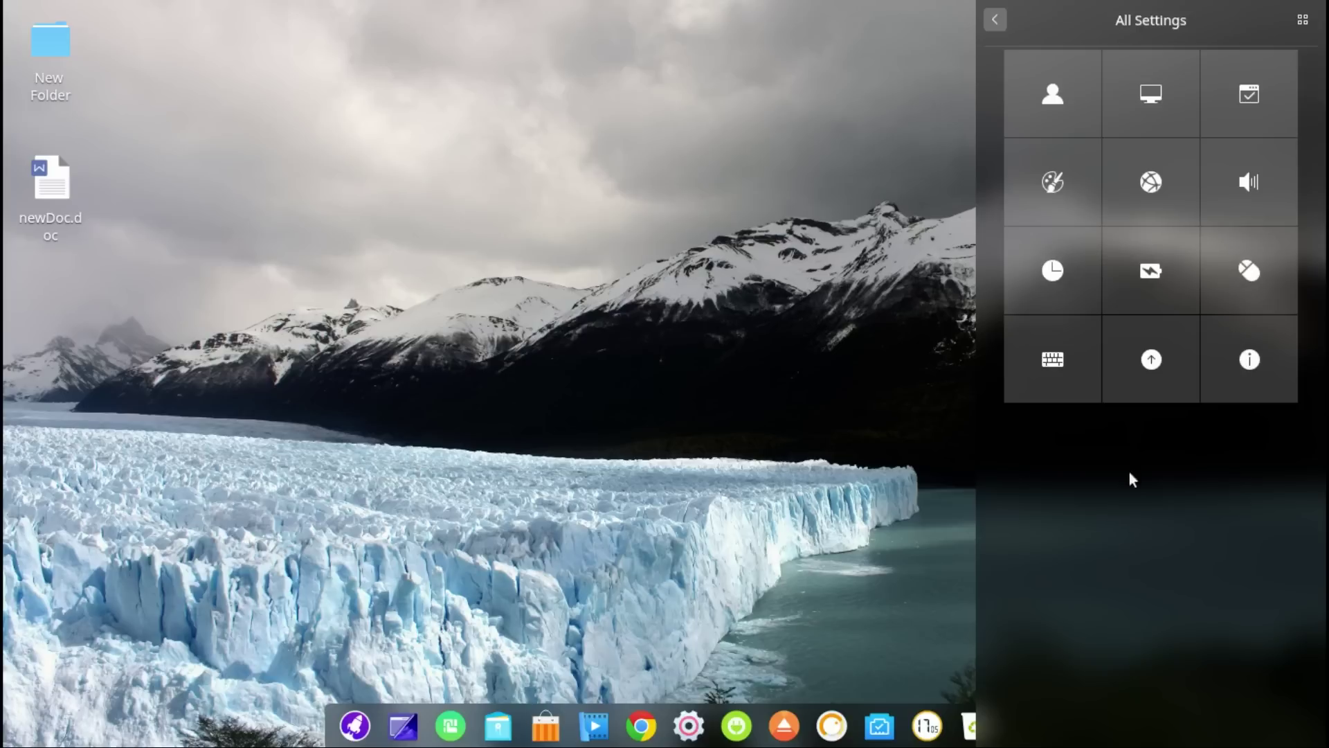
left_click(879, 259)
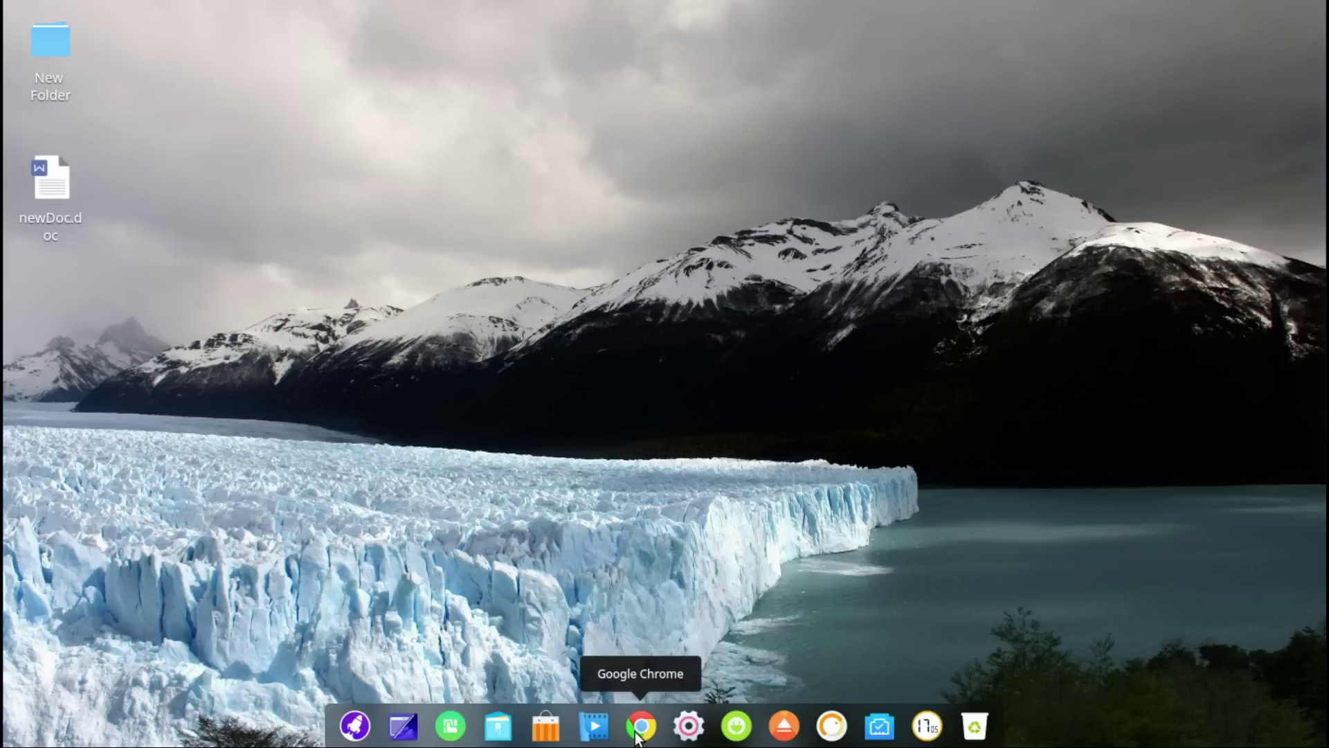
left_click(637, 735)
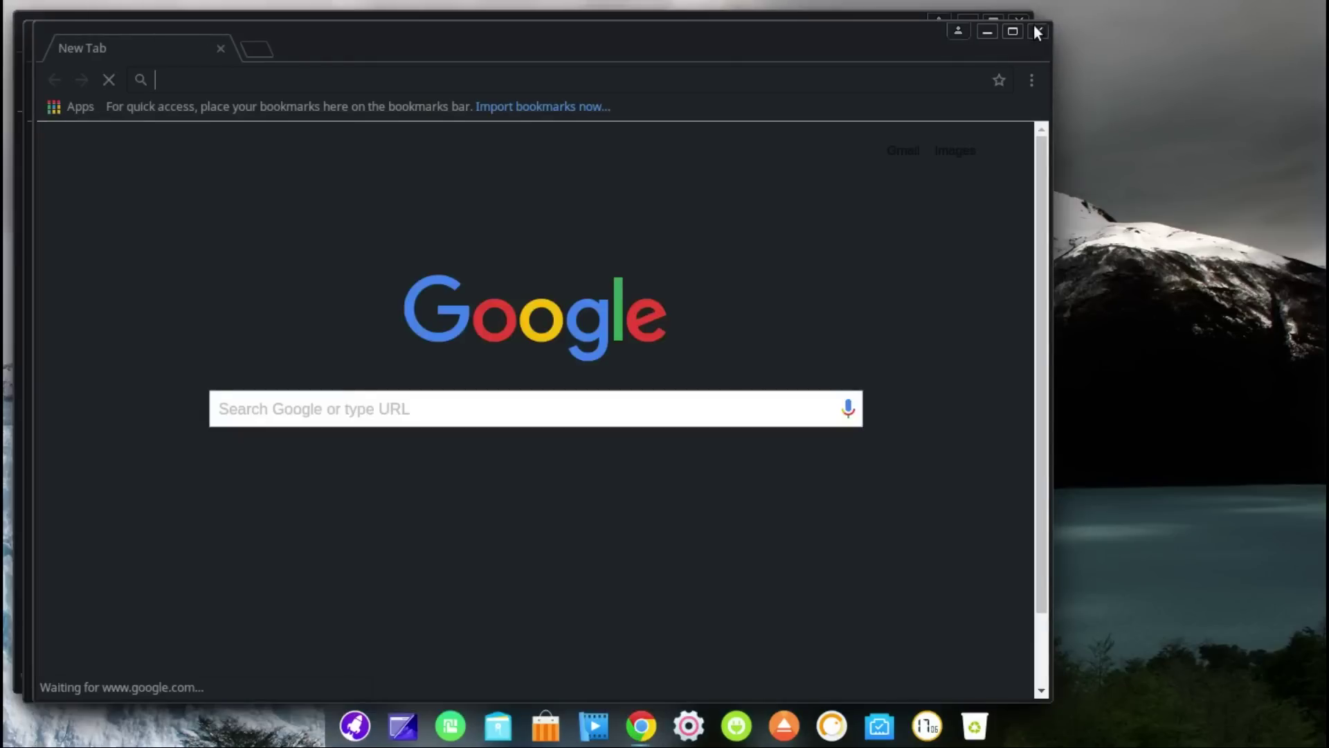
View About Google Chrome showing version 55.0.2883.87 (64-bit), then close the browser
left_click(1033, 28)
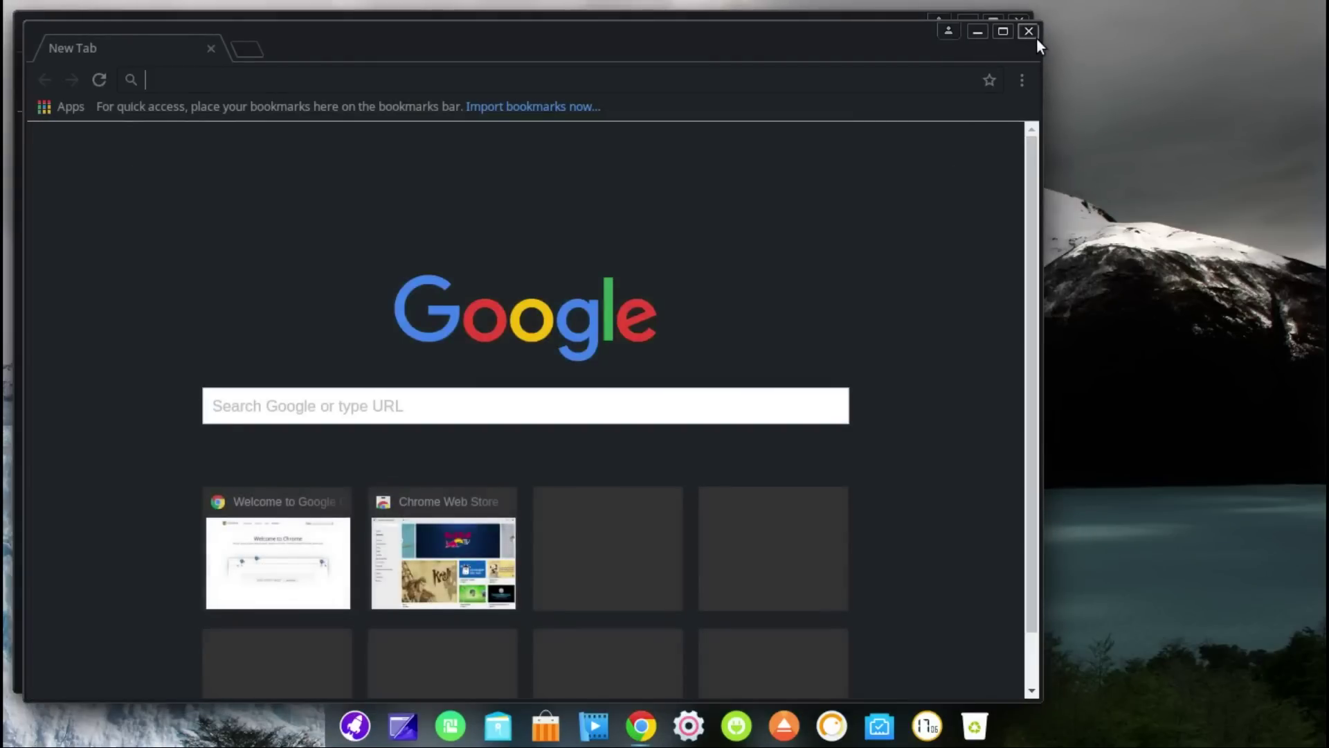
left_click(1027, 30)
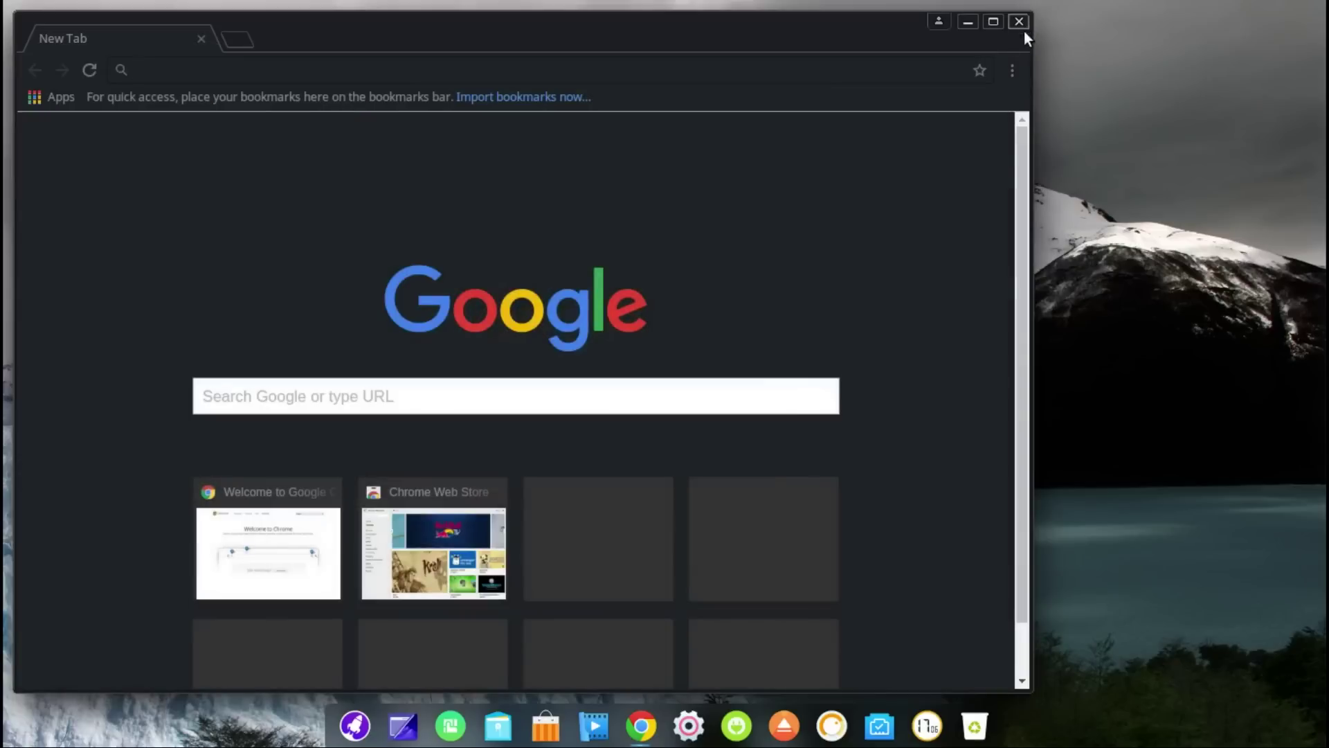
left_click(1010, 70)
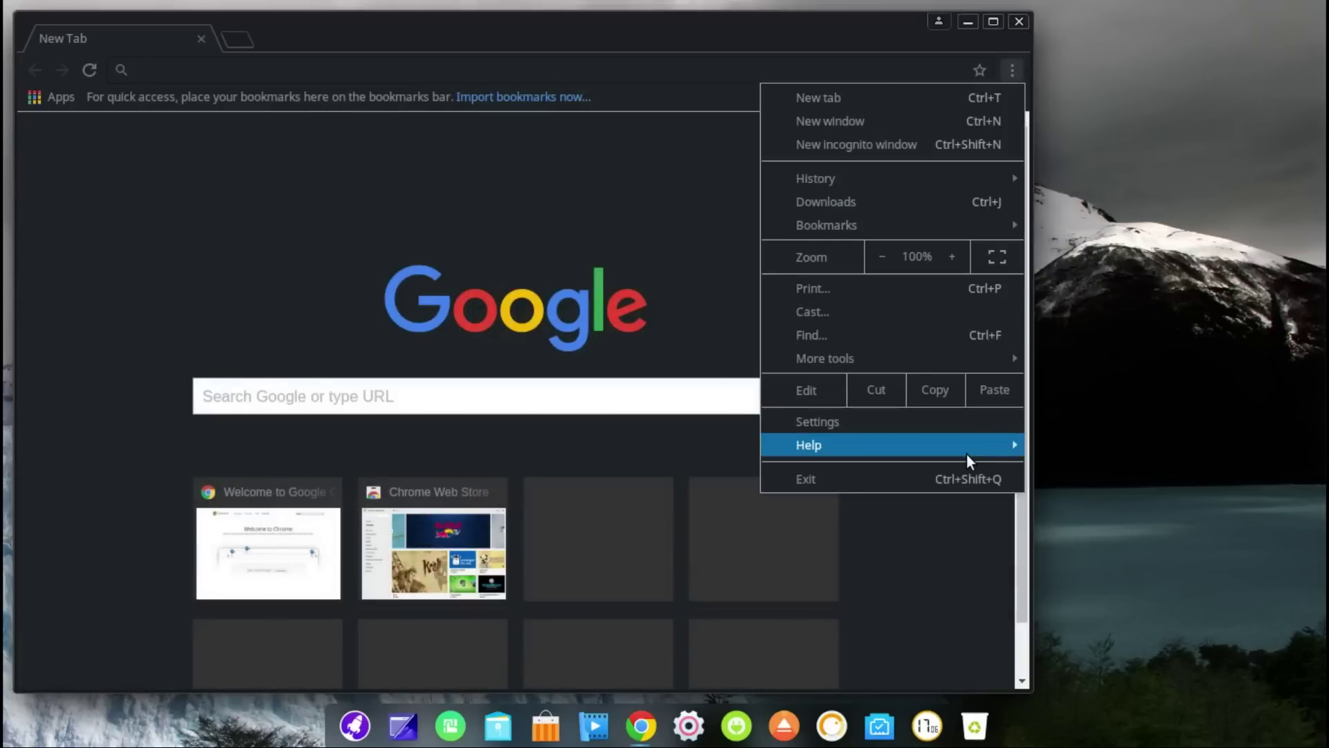
mouse_move(1018, 445)
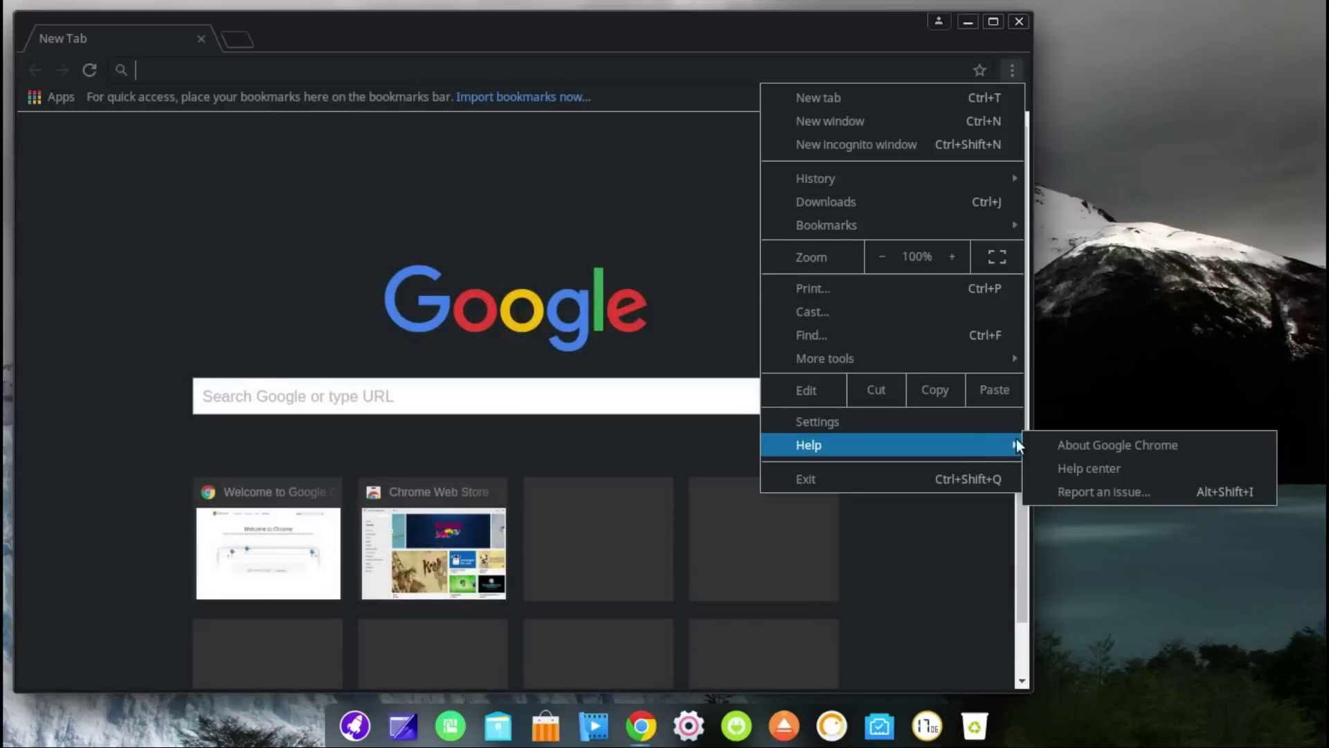
left_click(1078, 446)
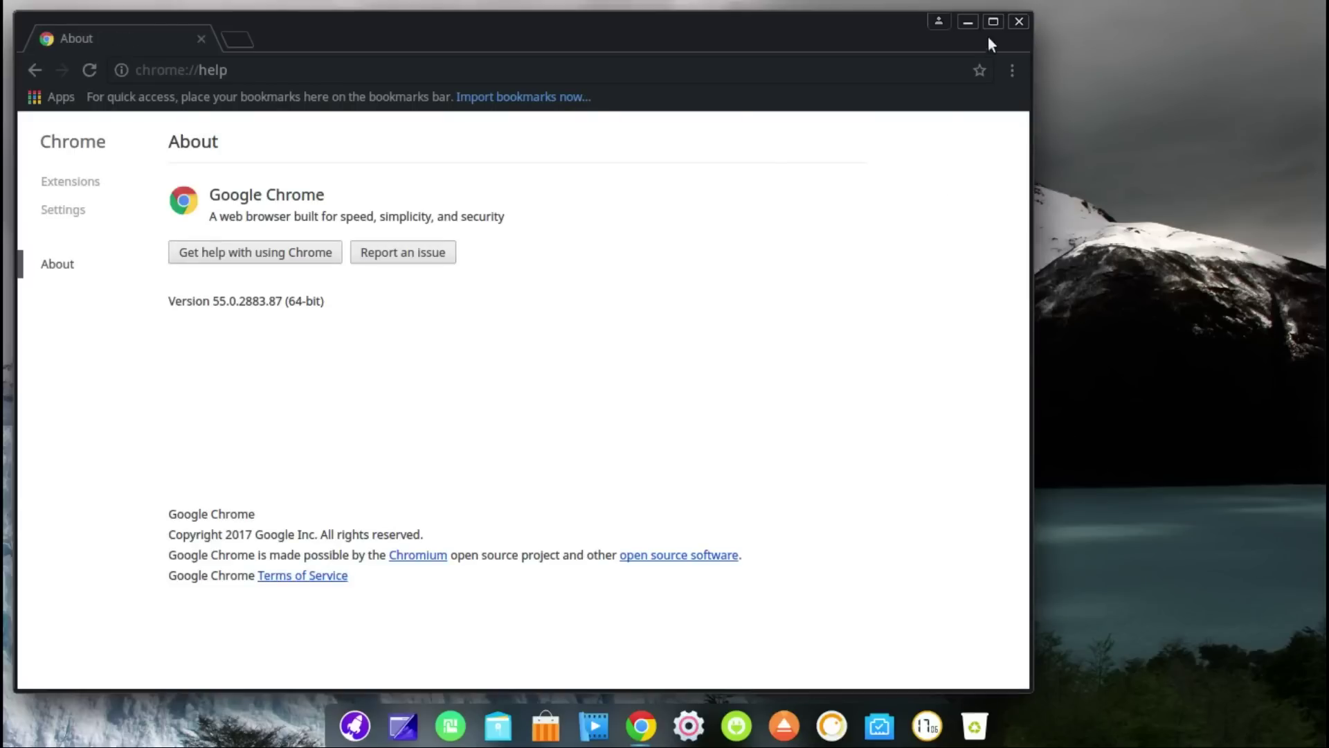
left_click(1018, 21)
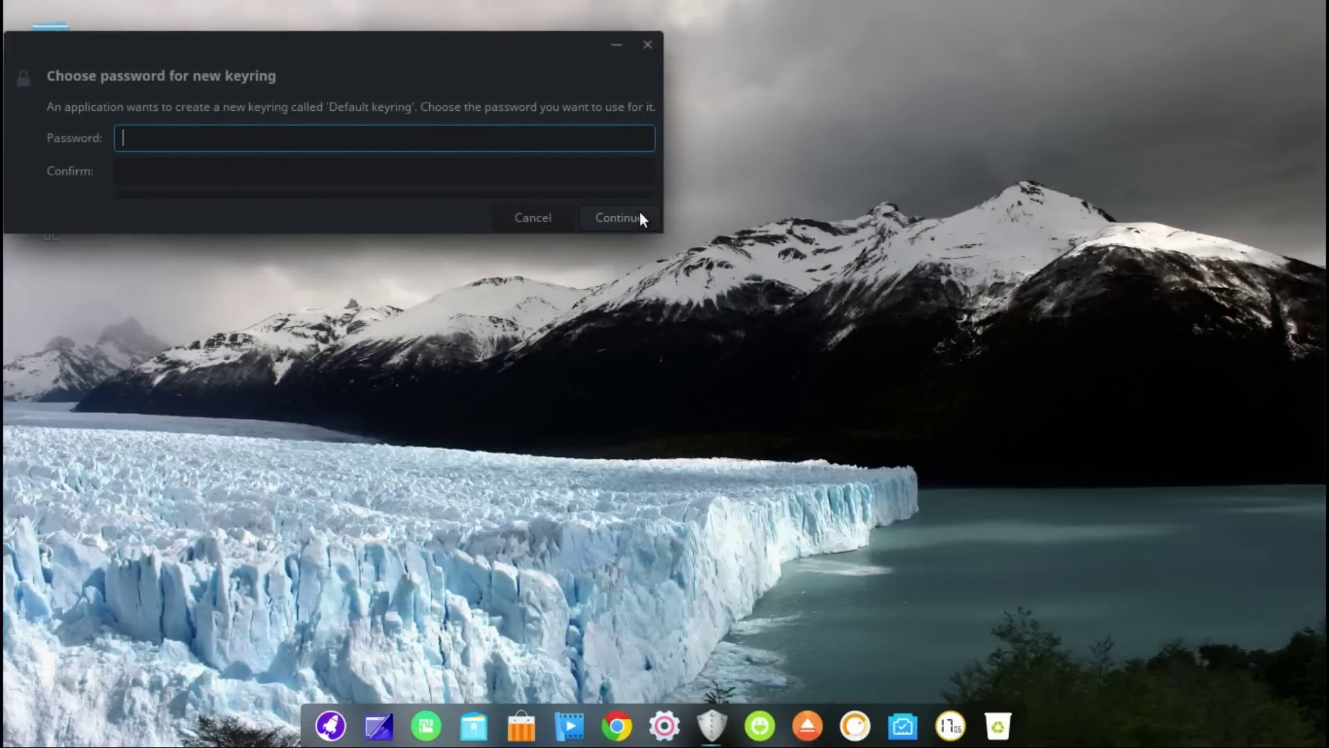
Enter and confirm a new password for the Default keyring and continue
type("••")
key("BackSpace")
key("BackSpace")
type("••••••")
key("Tab")
type("••••••")
left_click(640, 217)
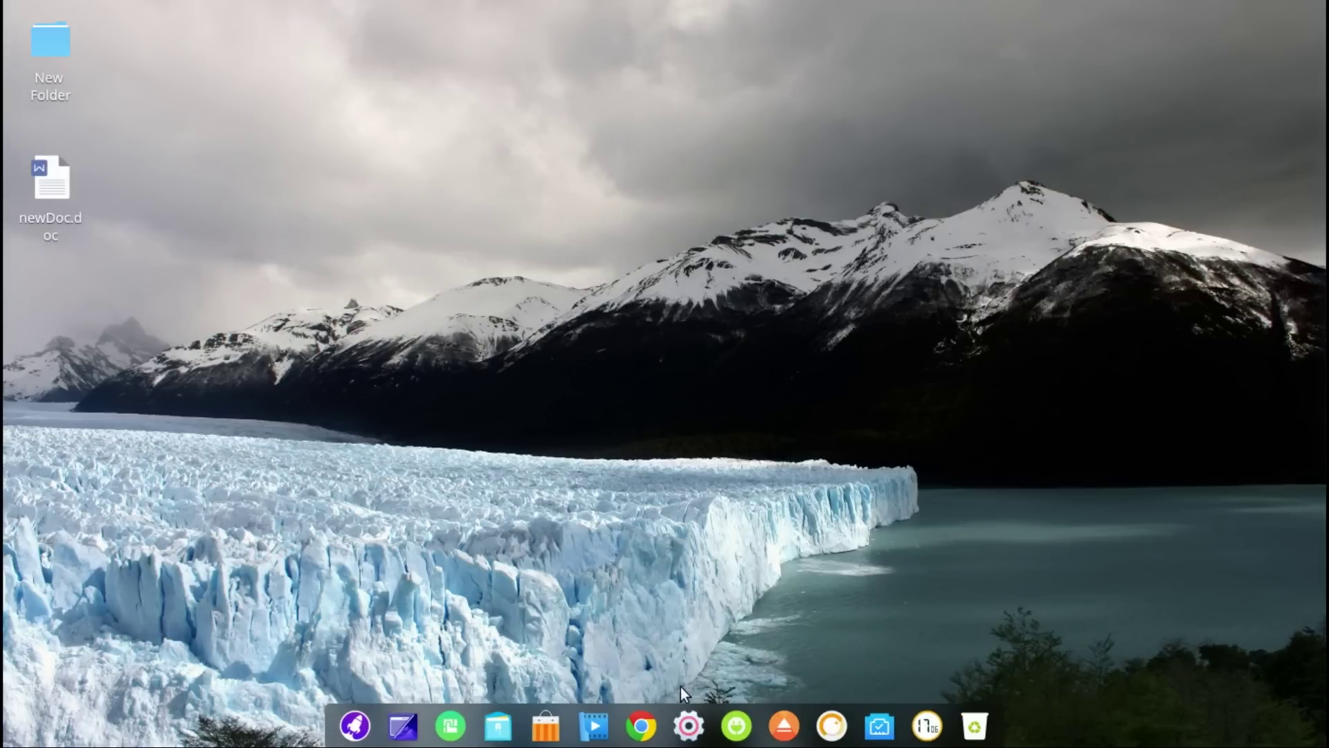
left_click(595, 725)
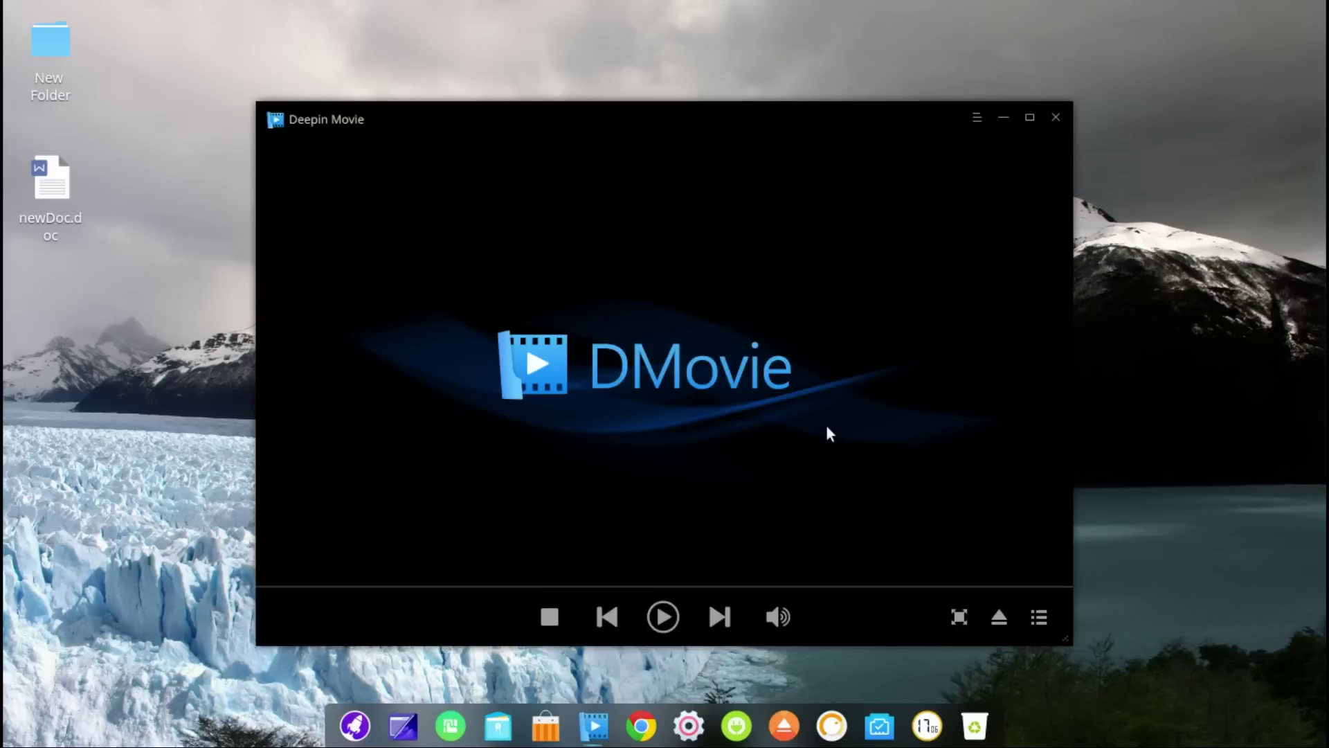
left_click(977, 119)
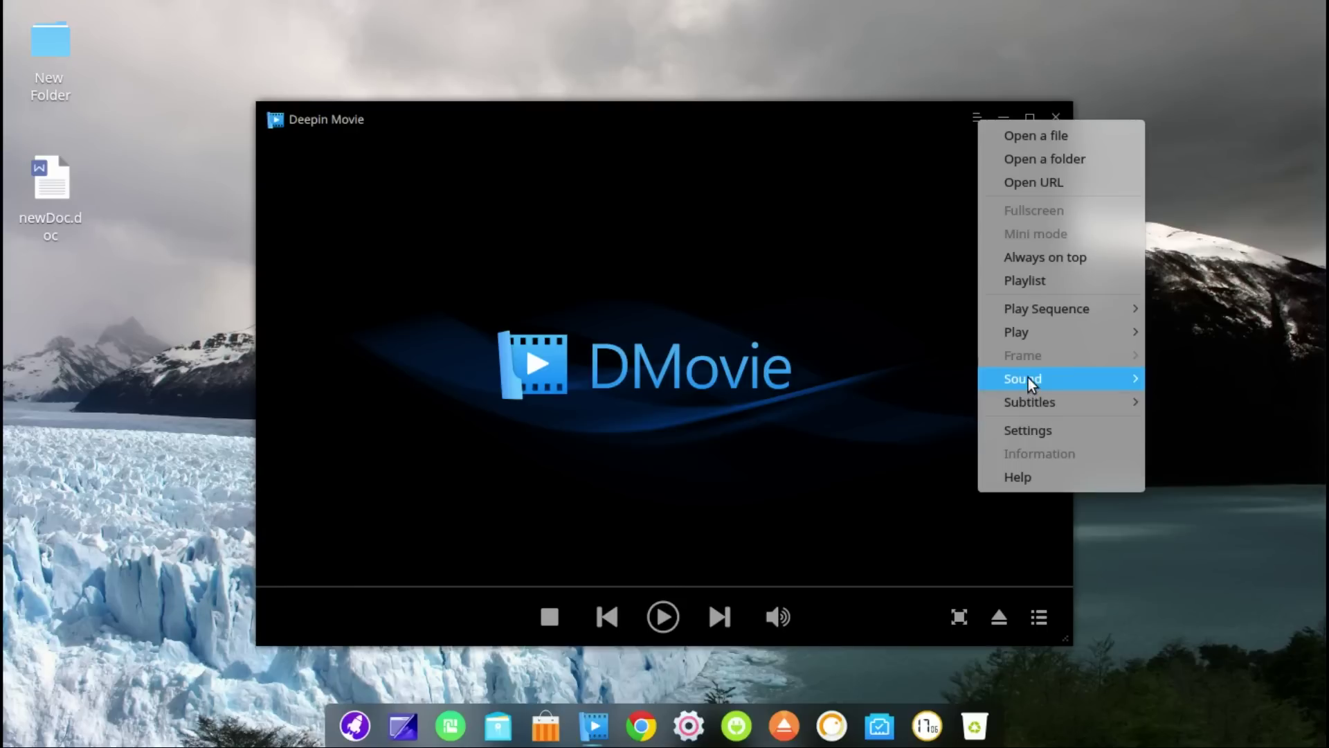
mouse_move(1028, 376)
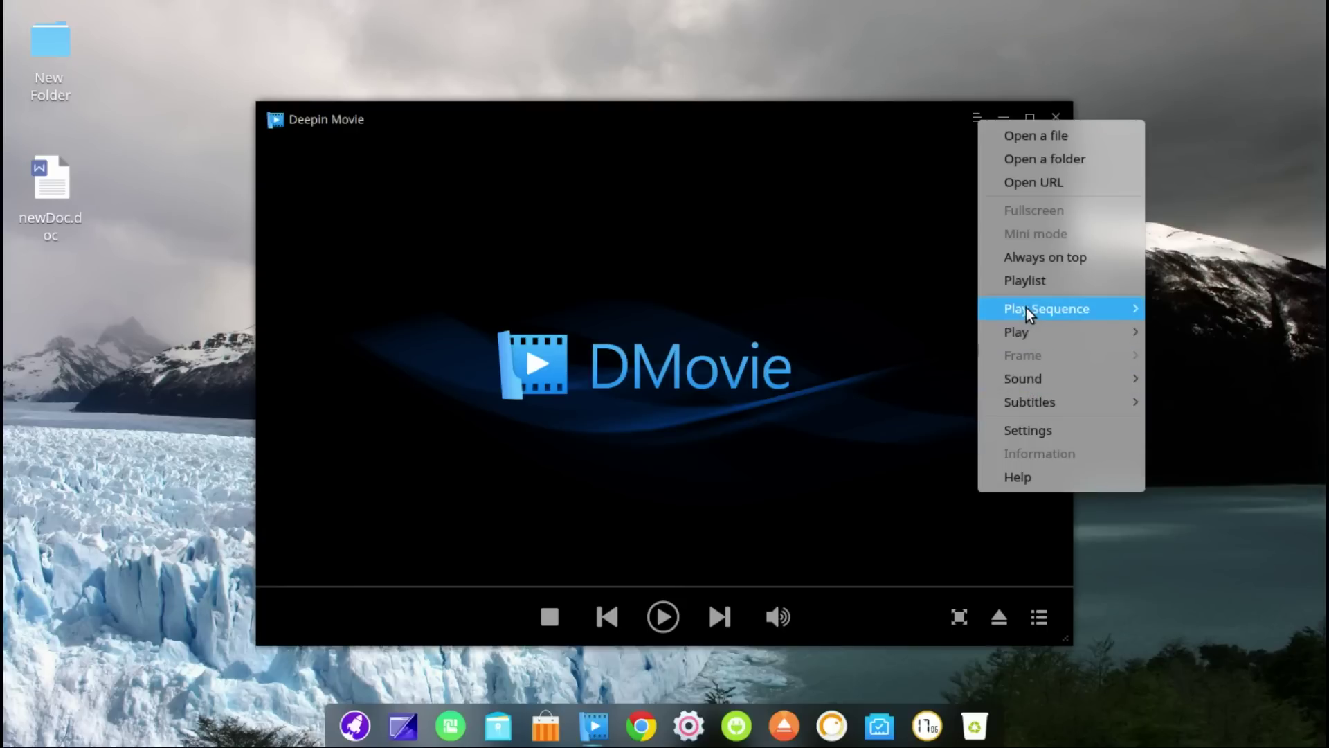
left_click(1149, 229)
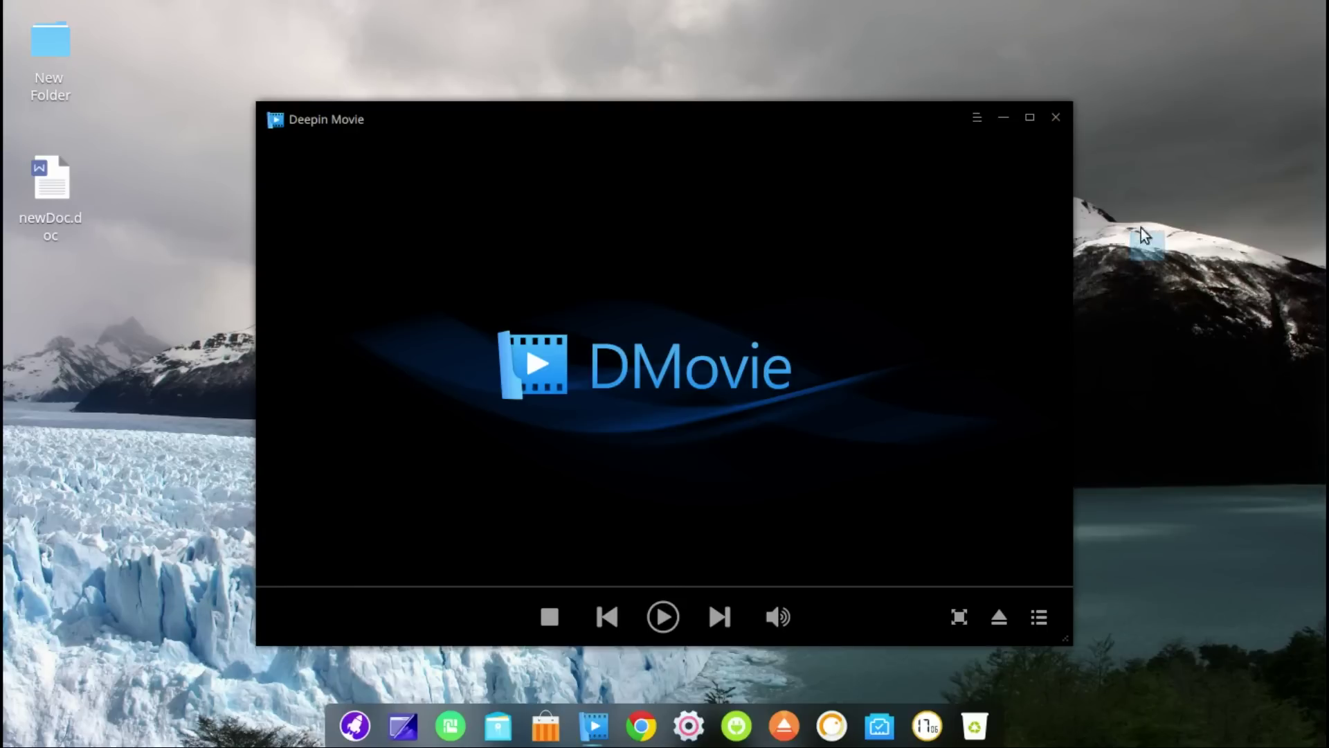
left_click(1055, 113)
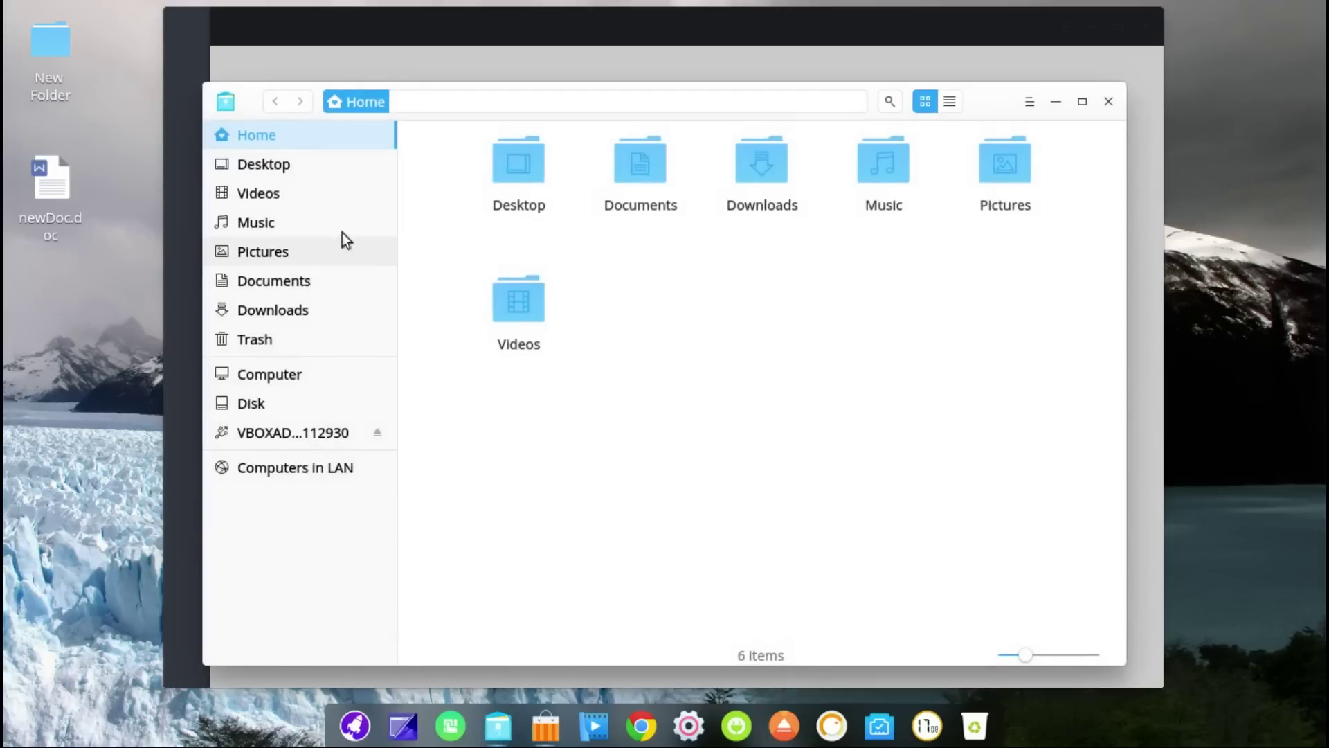
Browse the sidebar locations: Desktop, Videos, Music, Pictures, Documents, Downloads, Trash, Computer, Disk, VirtualBox drive, Network
left_click(289, 171)
left_click(289, 187)
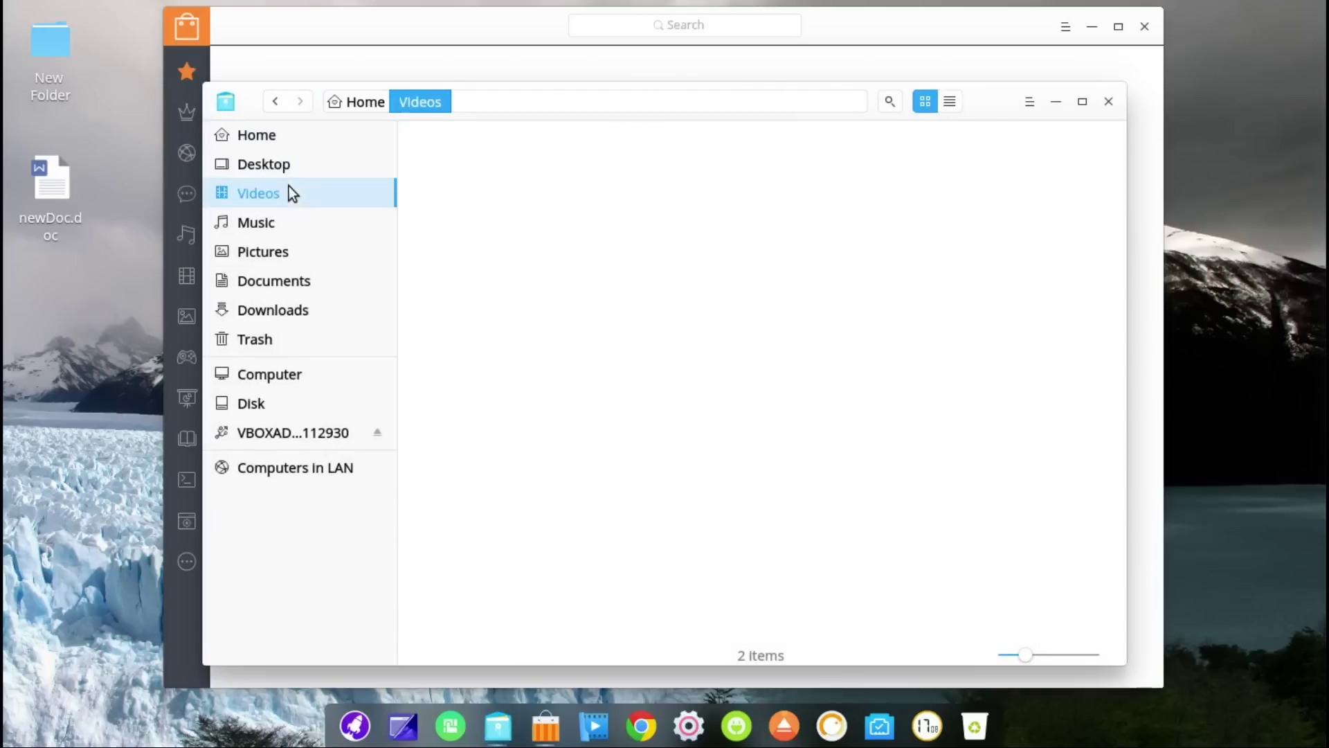
left_click(281, 220)
left_click(280, 249)
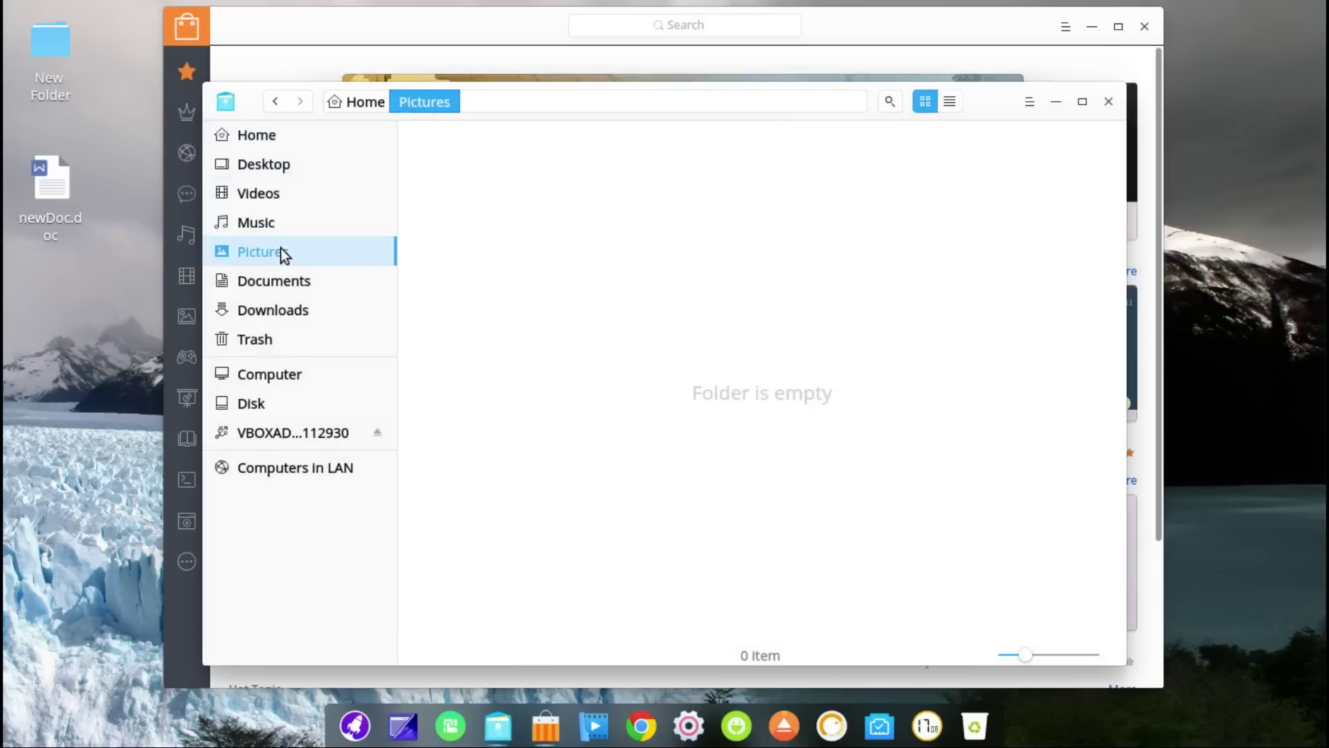
left_click(289, 282)
left_click(281, 316)
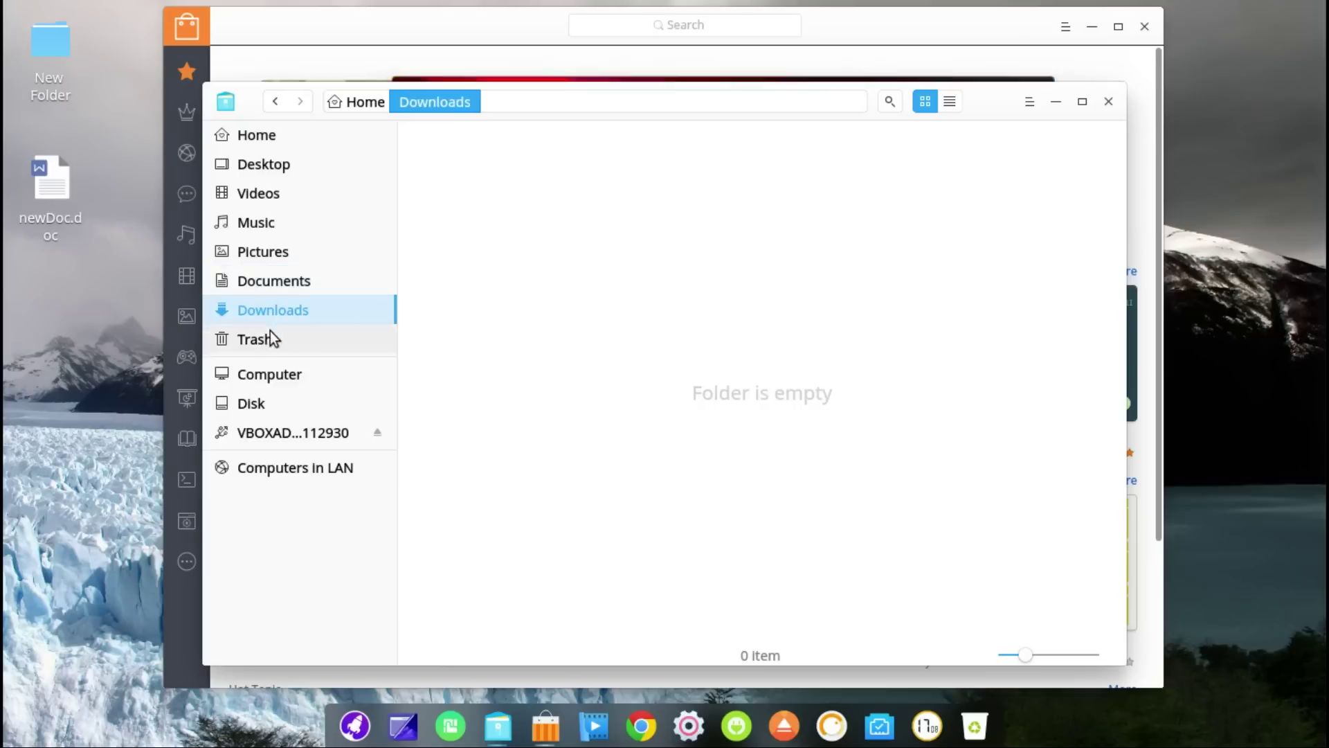
left_click(270, 334)
left_click(271, 375)
left_click(260, 404)
left_click(270, 436)
left_click(275, 468)
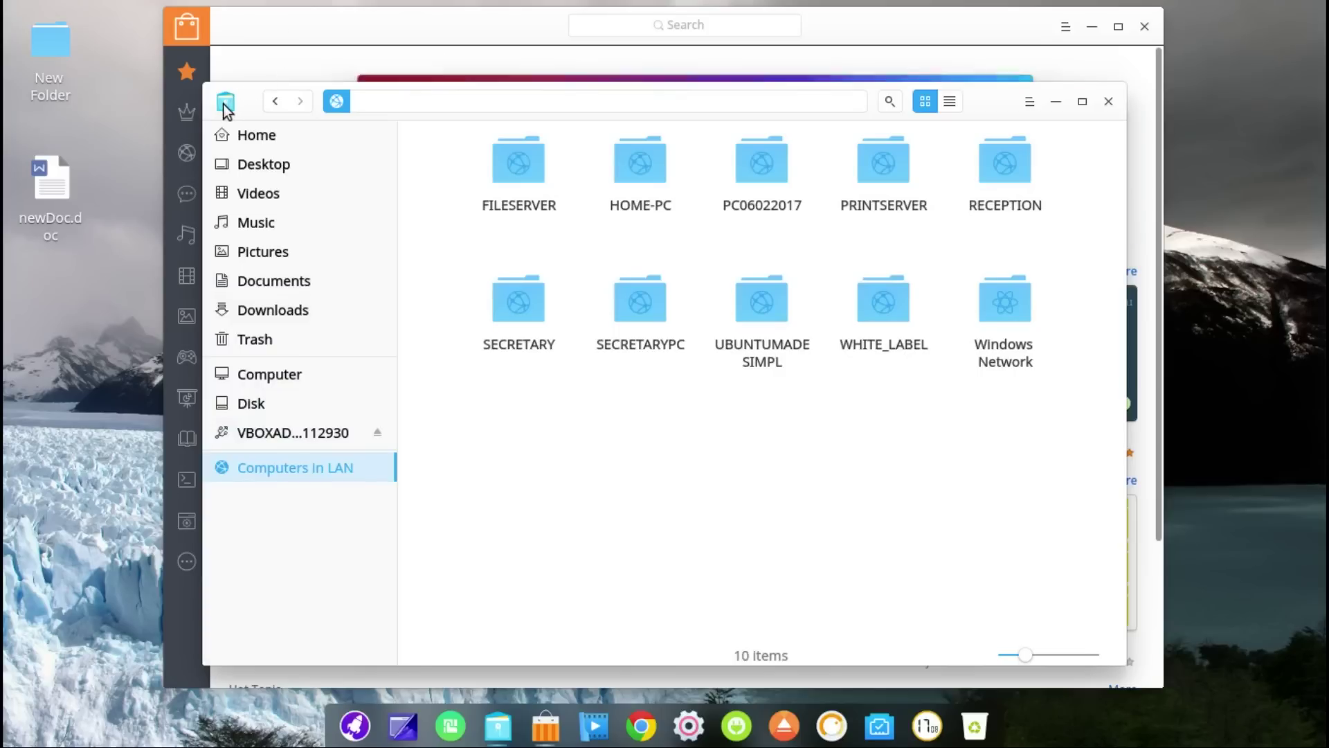
Return to the Home folder, try list and icon views, and toggle path editing
left_click(275, 104)
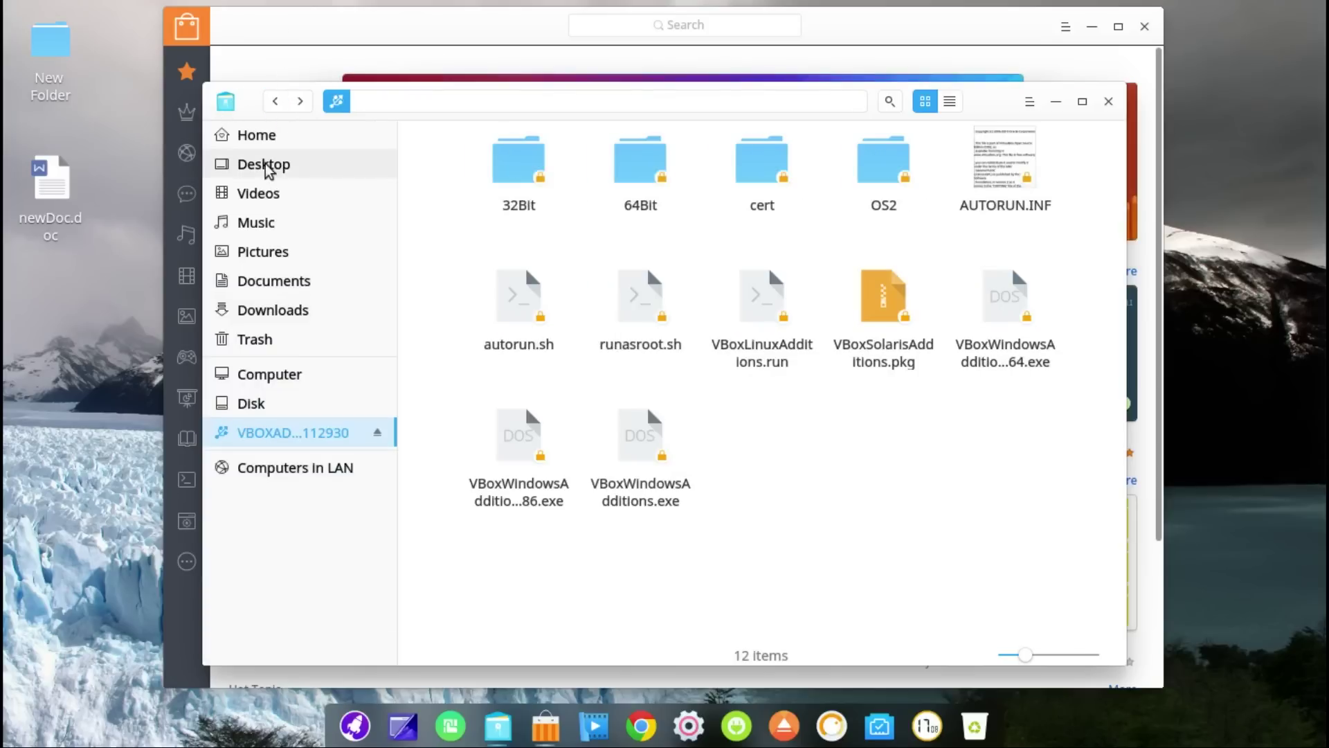
left_click(252, 134)
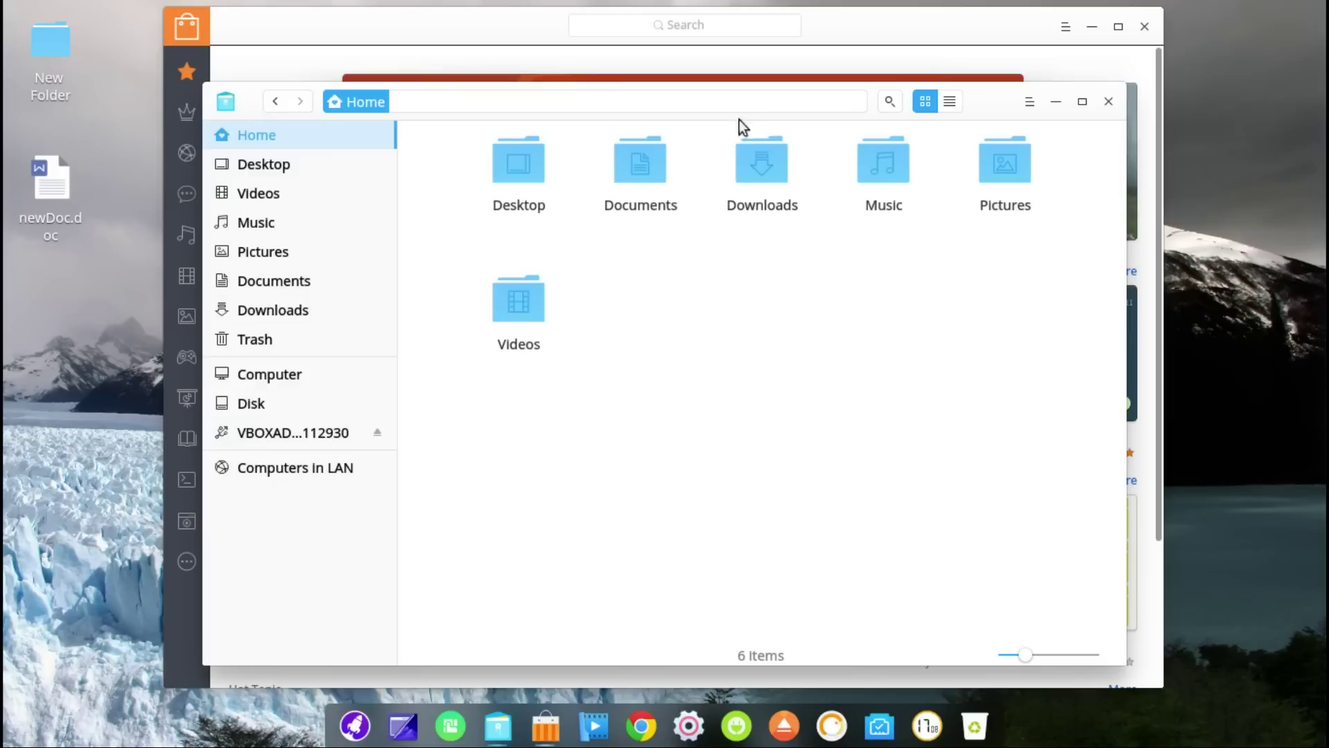
left_click(956, 100)
left_click(926, 101)
left_click(889, 101)
left_click(886, 103)
View the file manager's About information, then close the file manager
left_click(1030, 102)
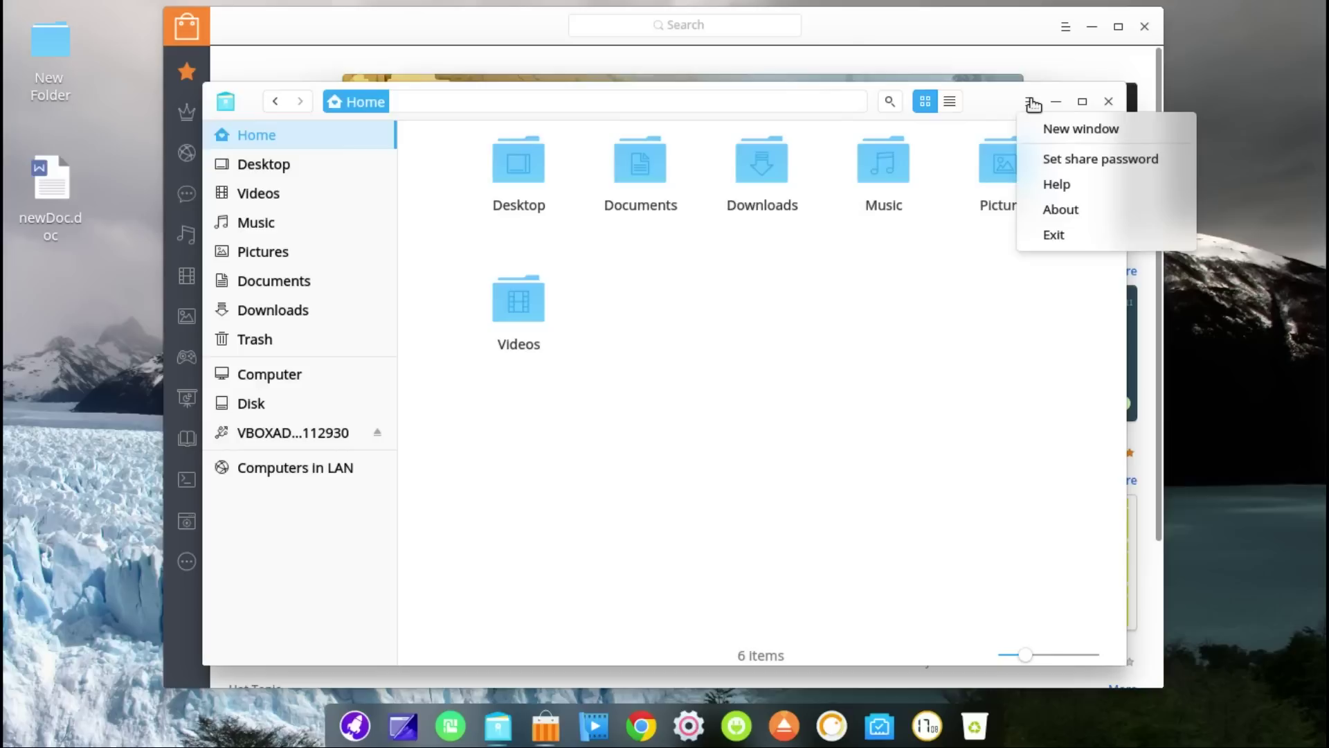
left_click(1053, 209)
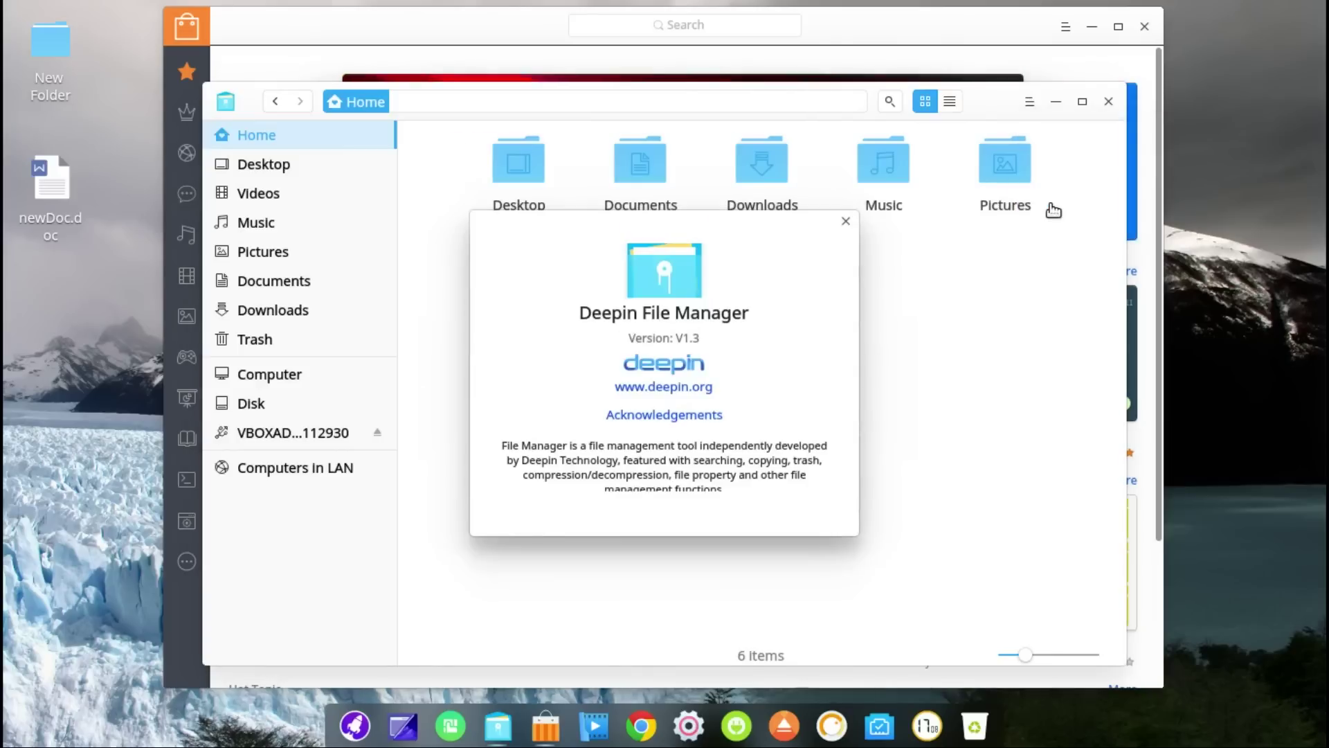
left_click(847, 220)
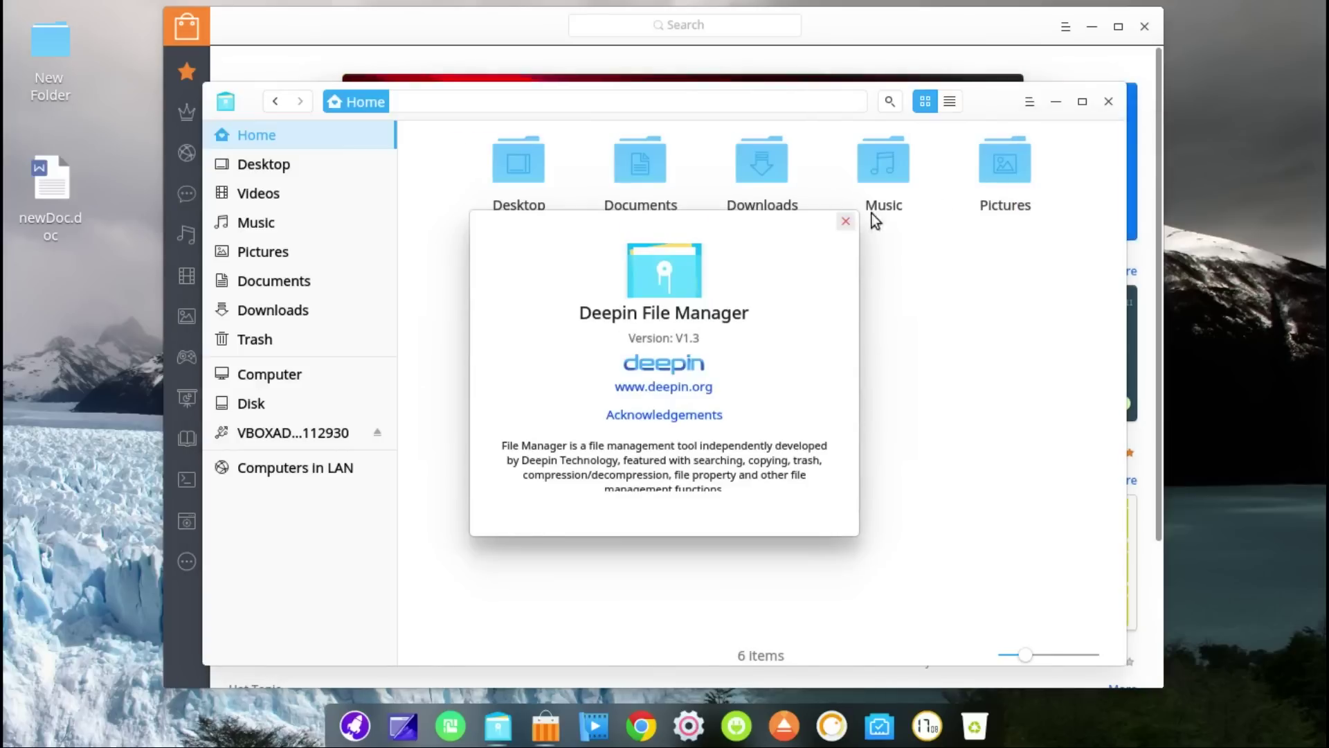
left_click(1108, 101)
Maximize the store and browse Rankings, Internet, Chat, Music, Video, Graphics and Game categories
left_click(1119, 32)
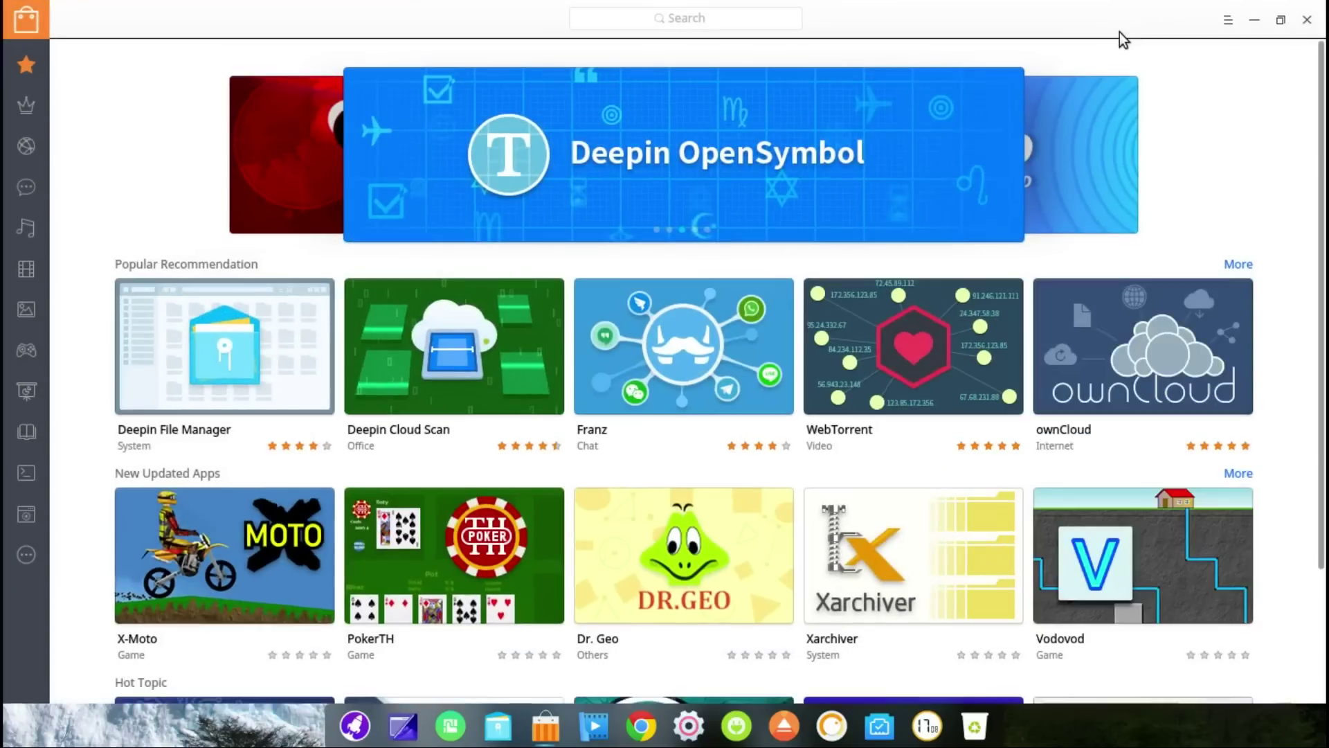
left_click(26, 109)
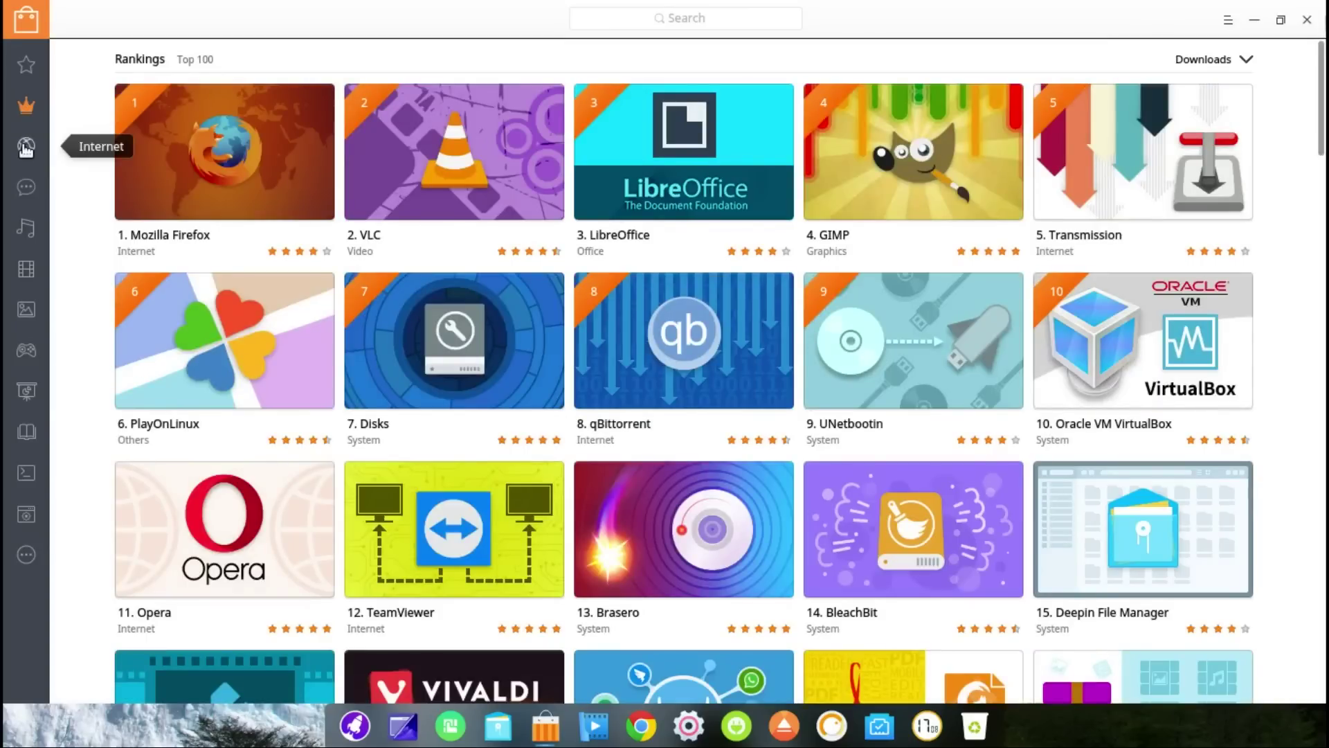
left_click(26, 149)
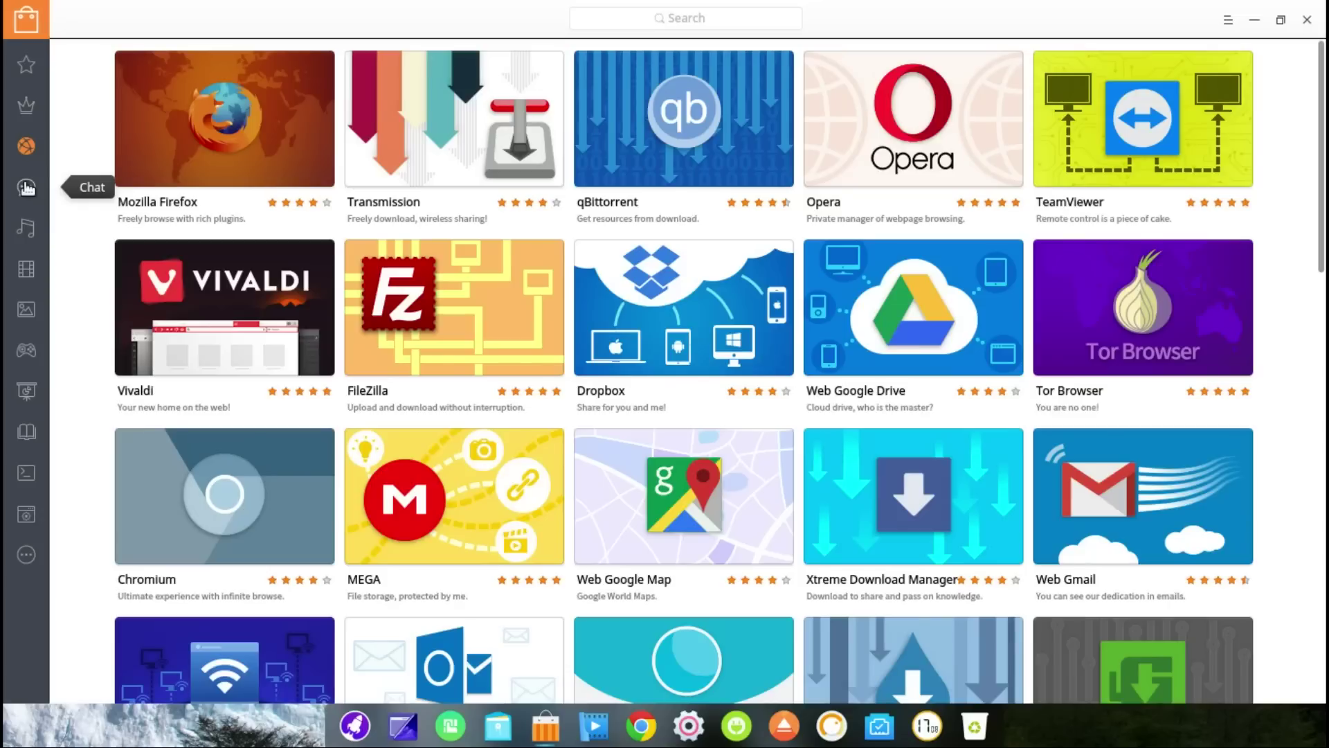
left_click(26, 187)
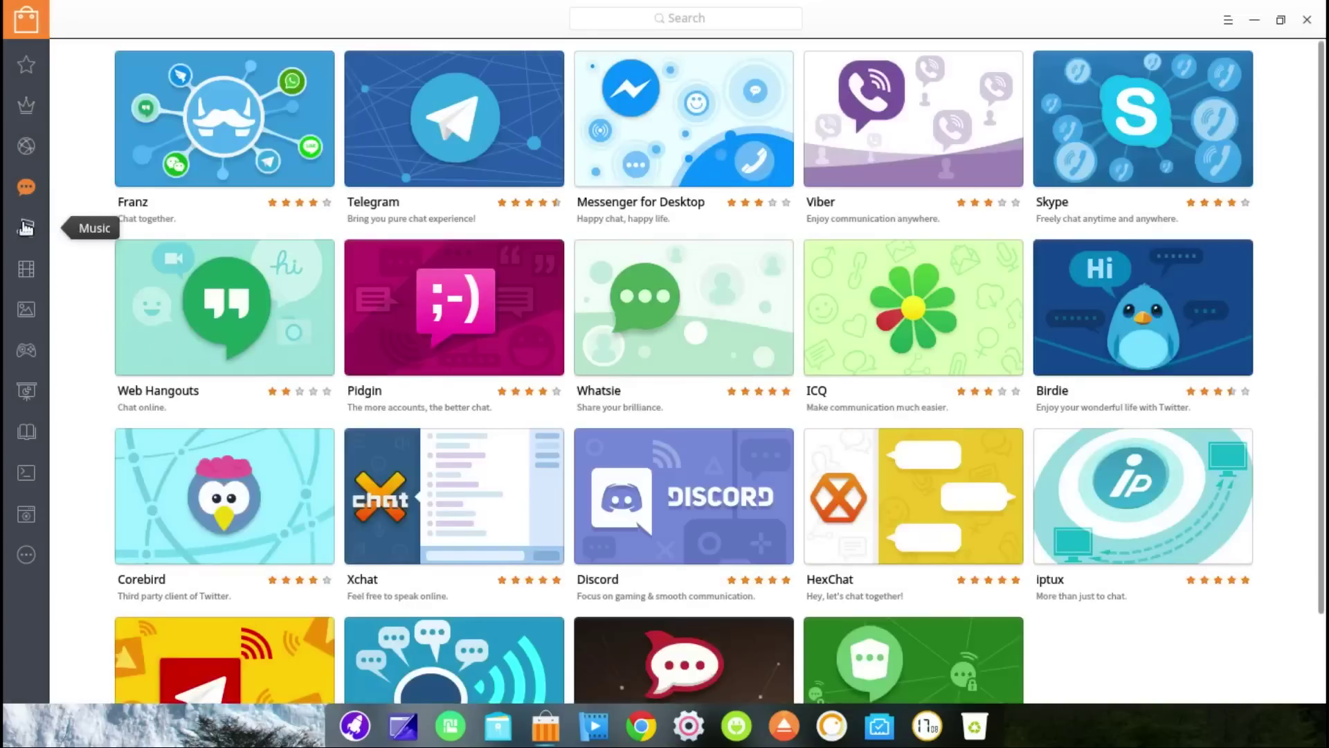
left_click(26, 227)
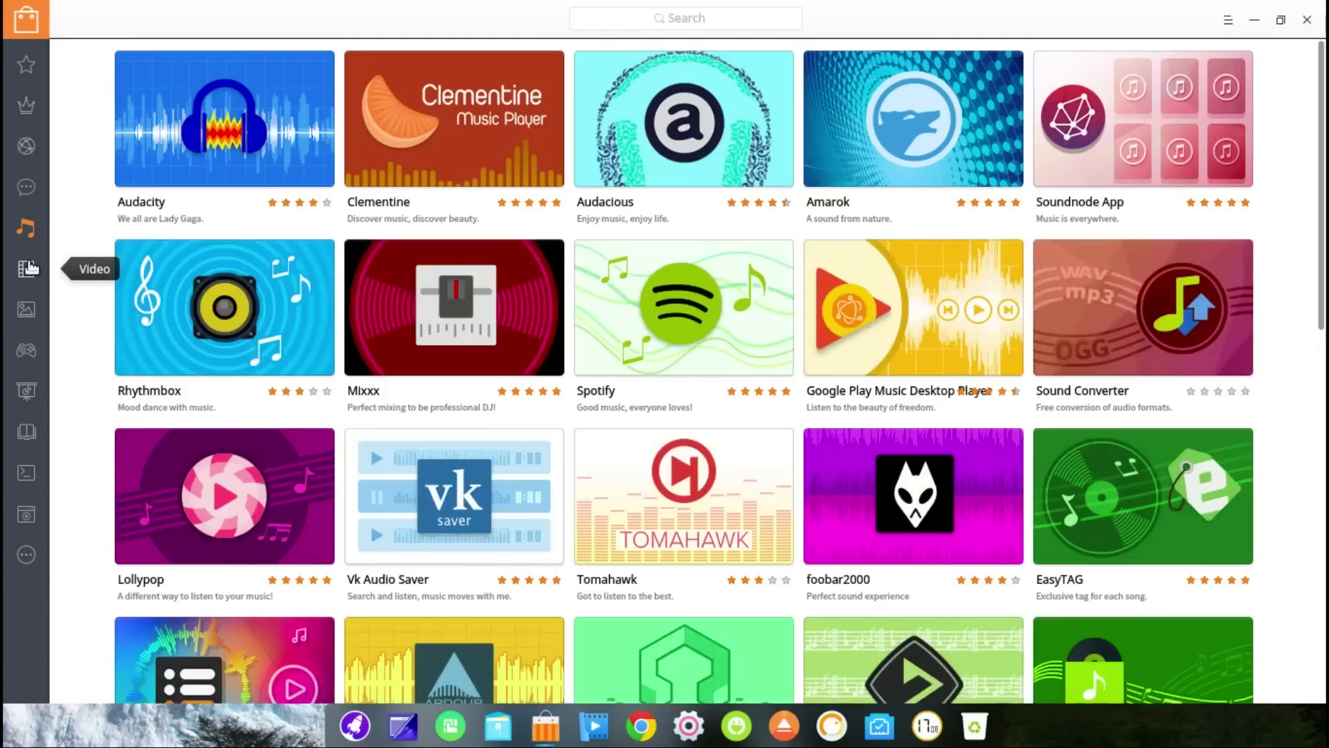
left_click(29, 268)
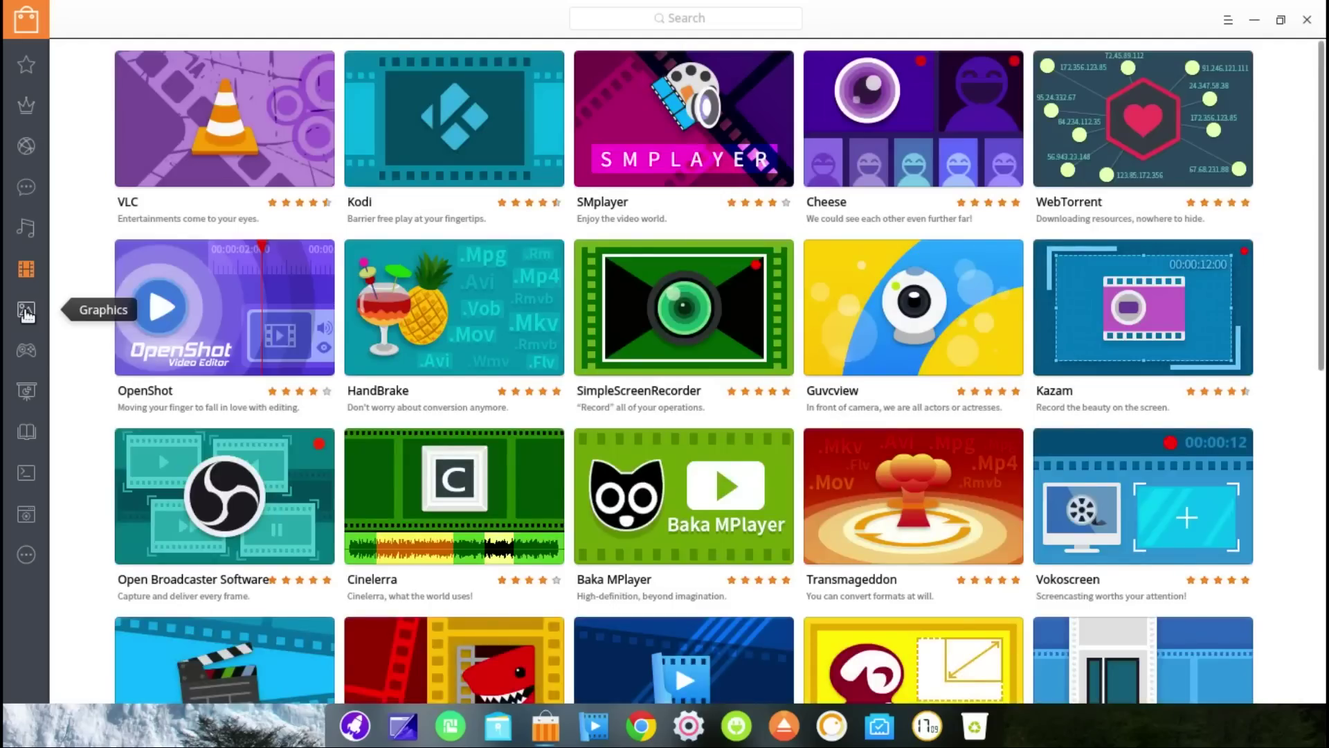
left_click(27, 312)
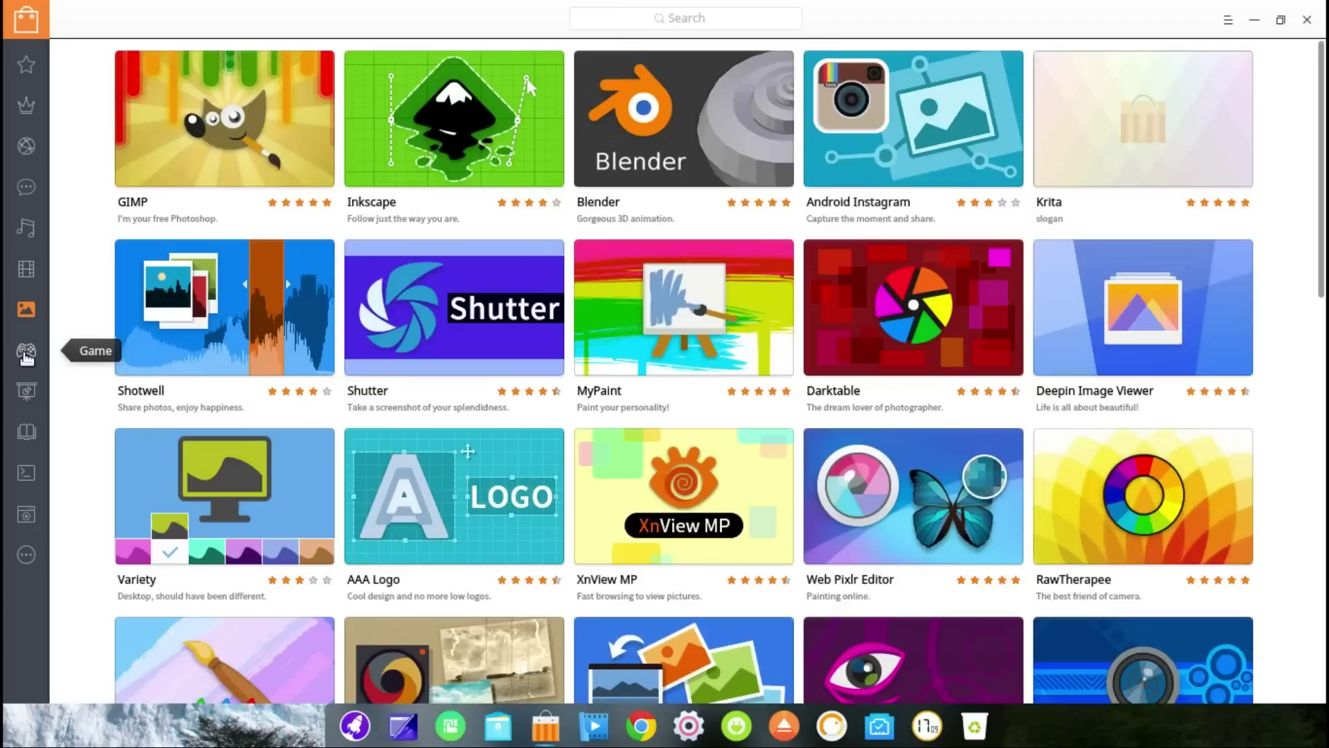
left_click(27, 355)
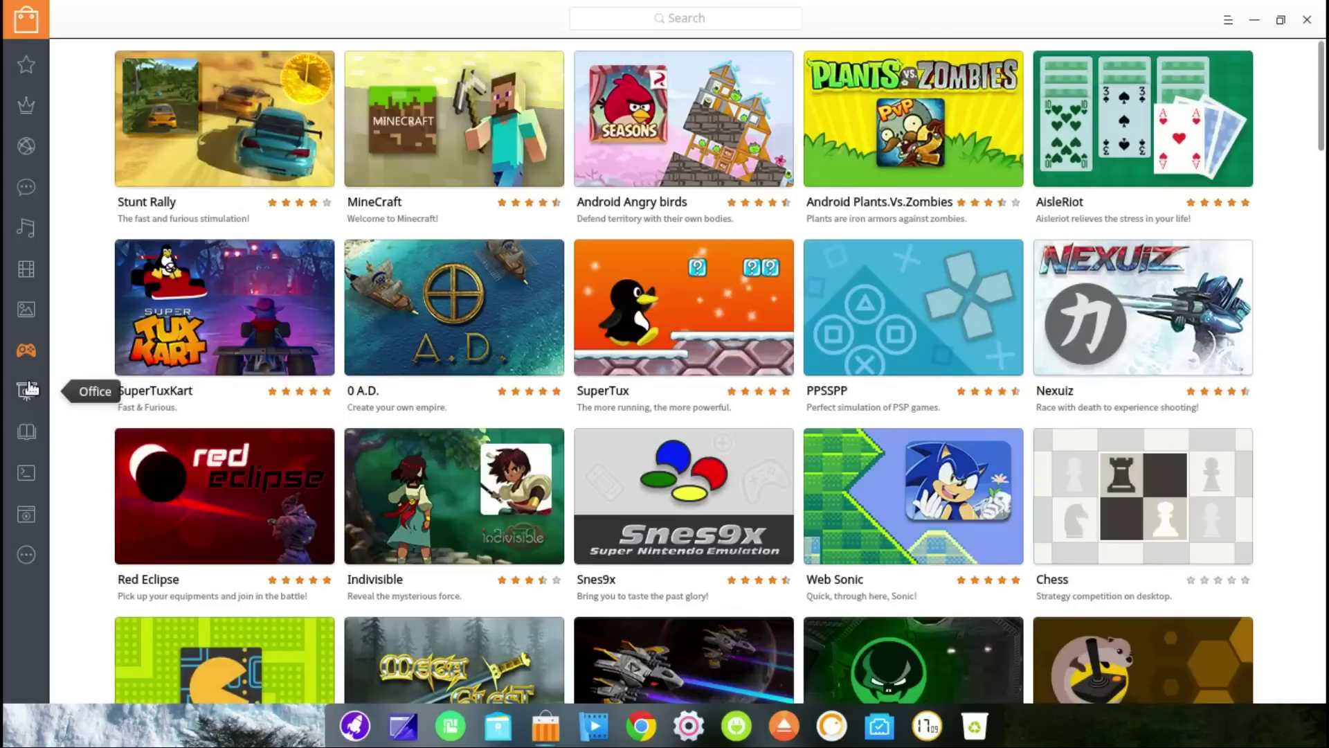
Browse the Office, Reading, Development, System and Others categories in the store sidebar
left_click(29, 389)
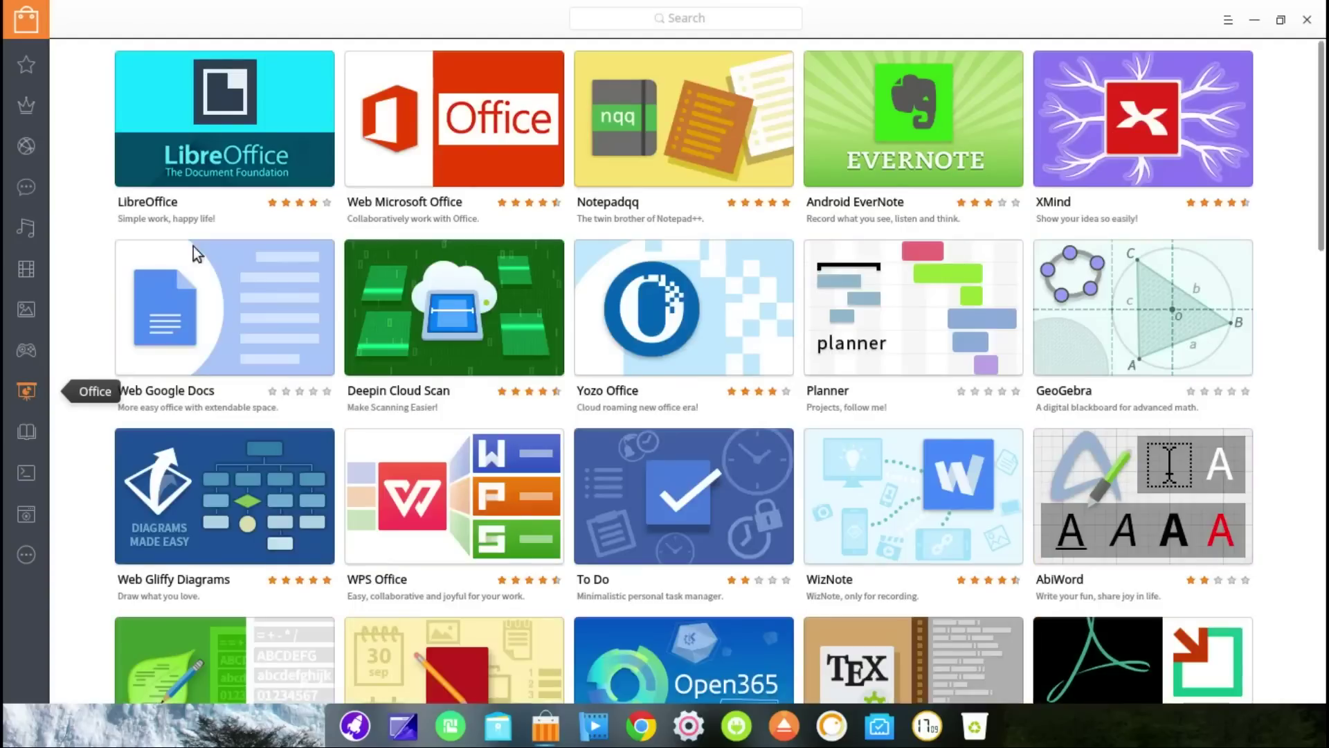
mouse_move(430, 154)
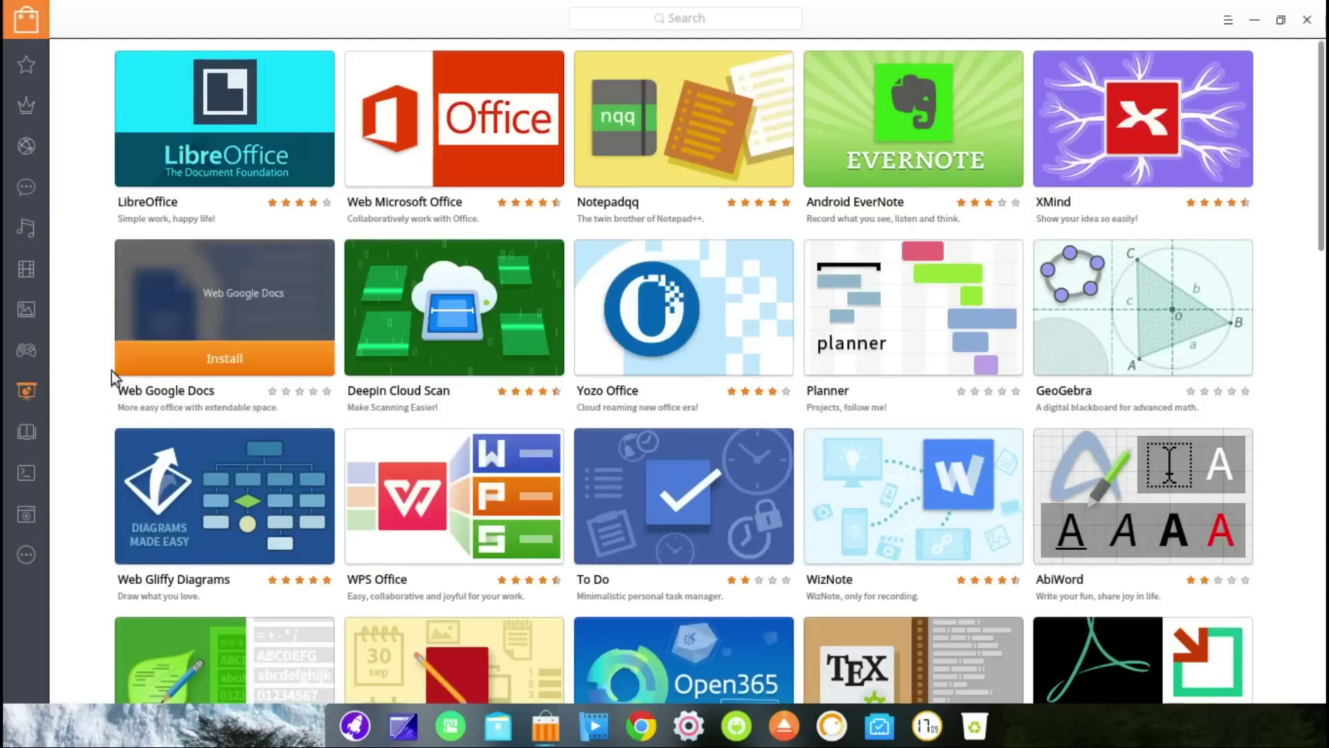
left_click(24, 434)
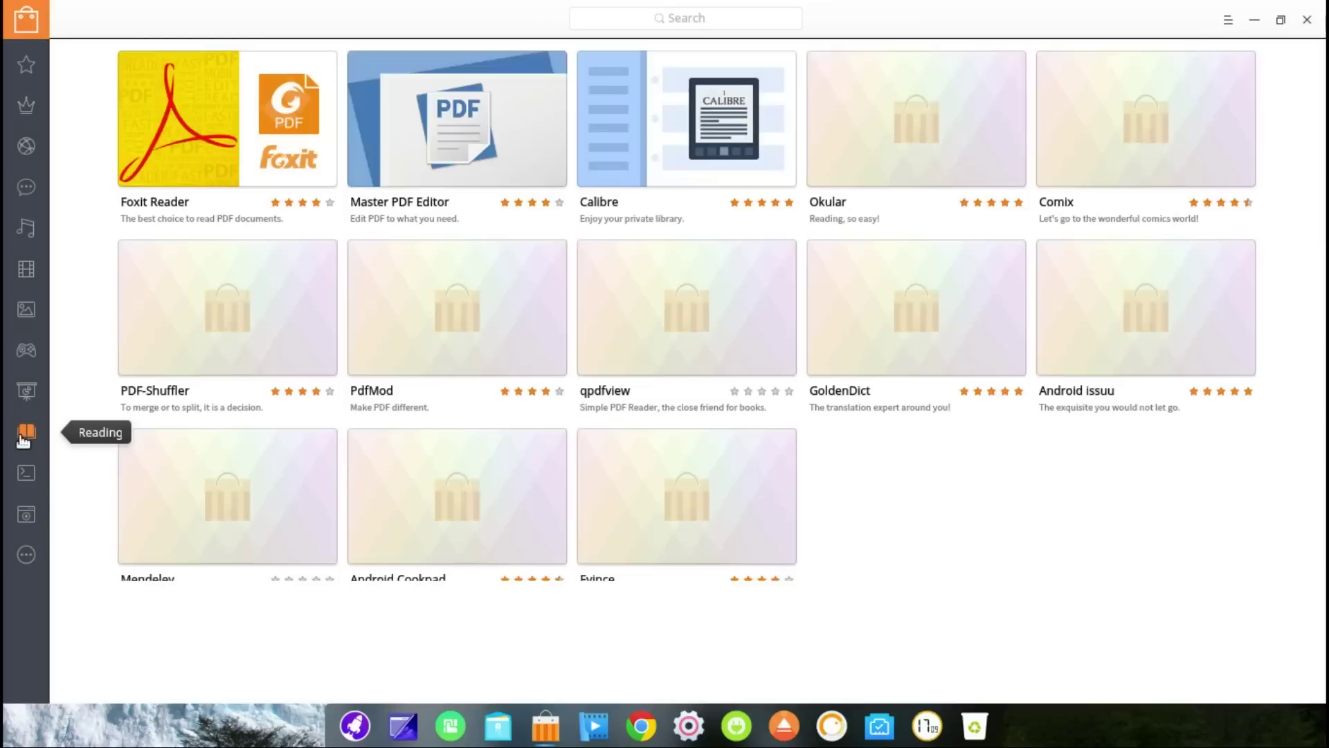
left_click(30, 479)
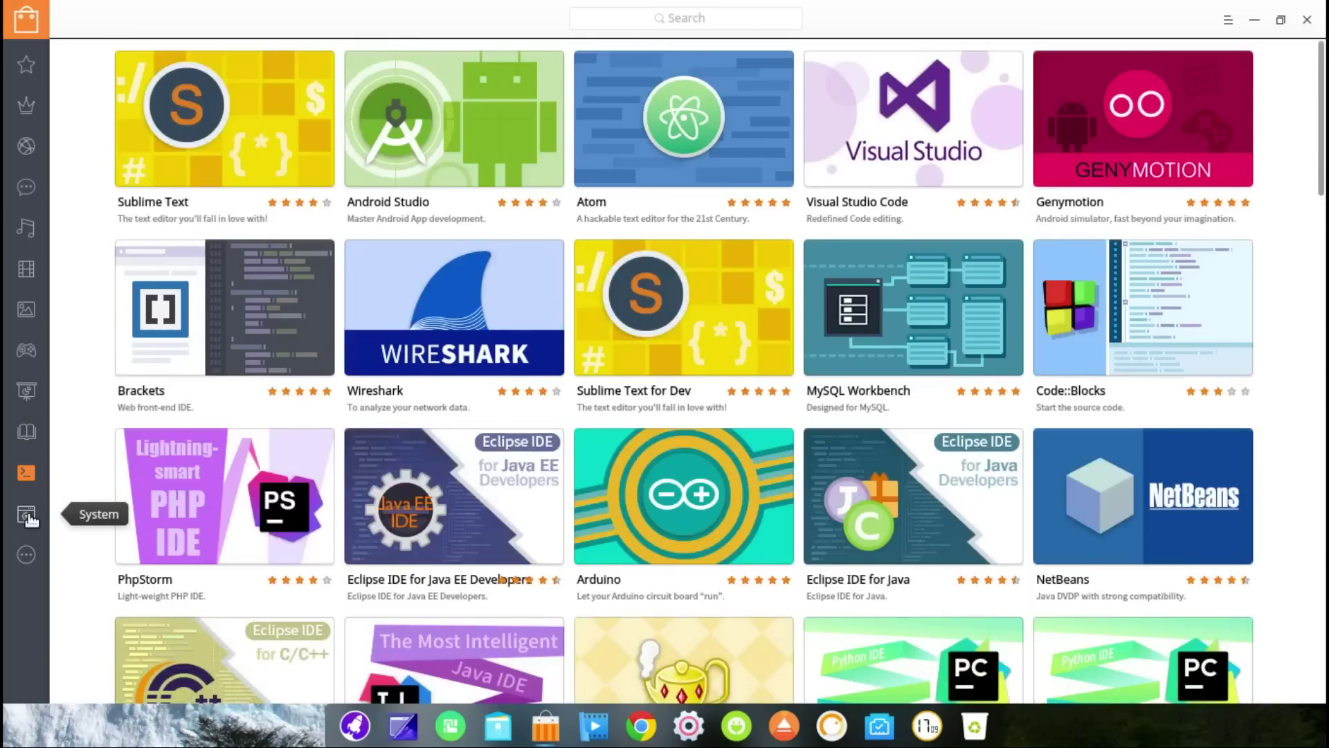
left_click(29, 517)
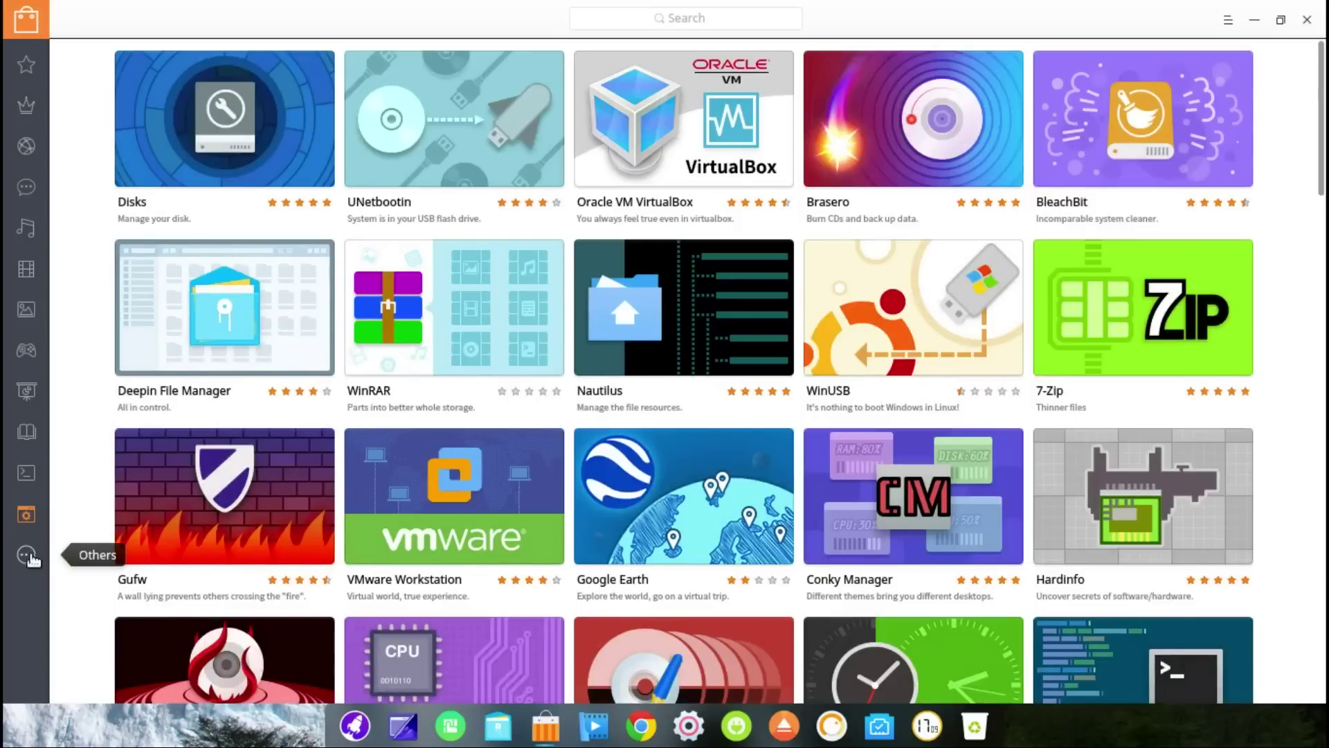
left_click(28, 558)
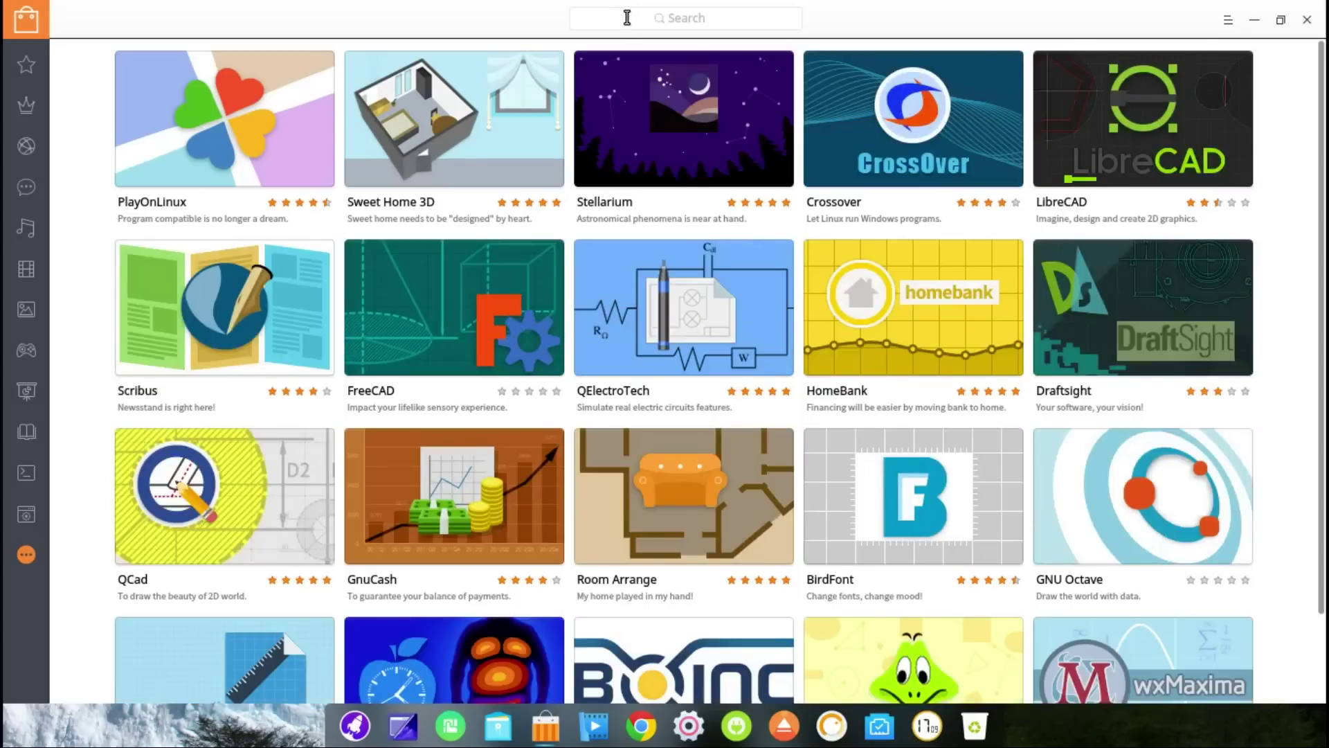
Search the Deepin Store for 'office'
left_click(627, 18)
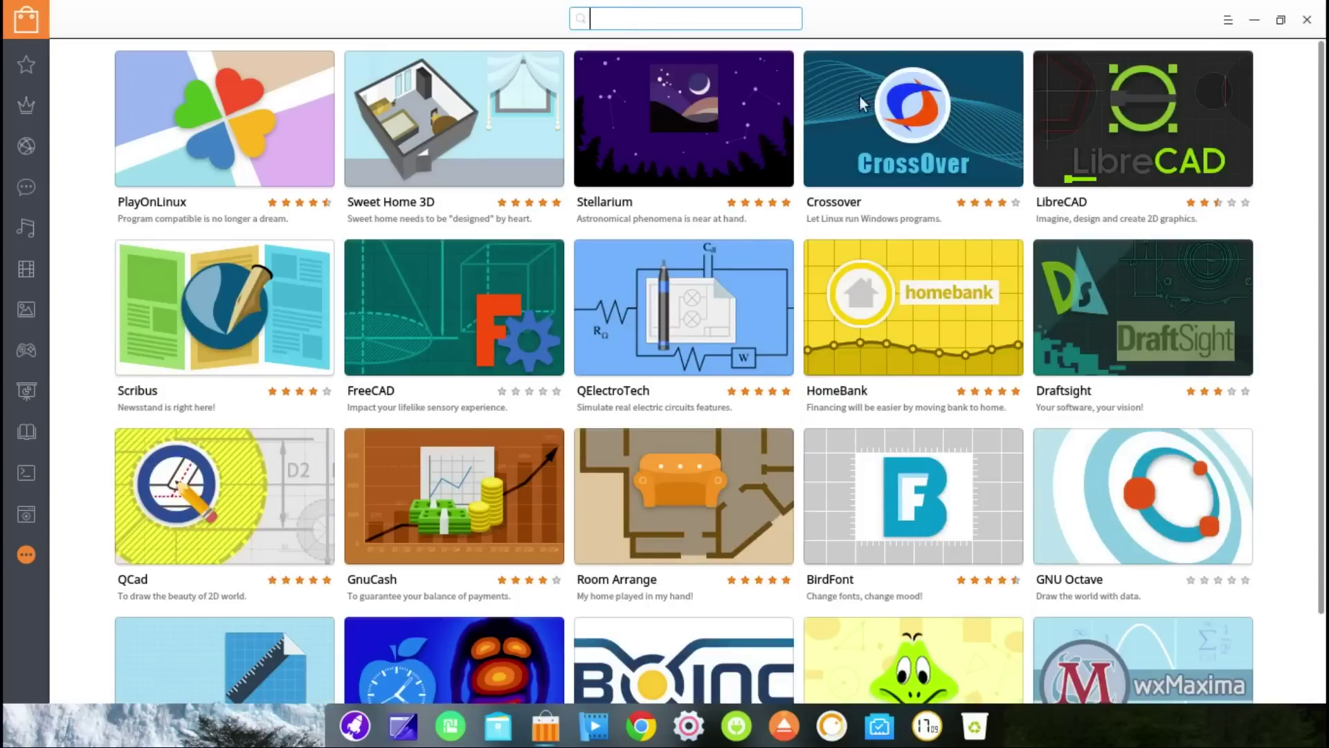
mouse_move(926, 130)
type("office")
key("Return")
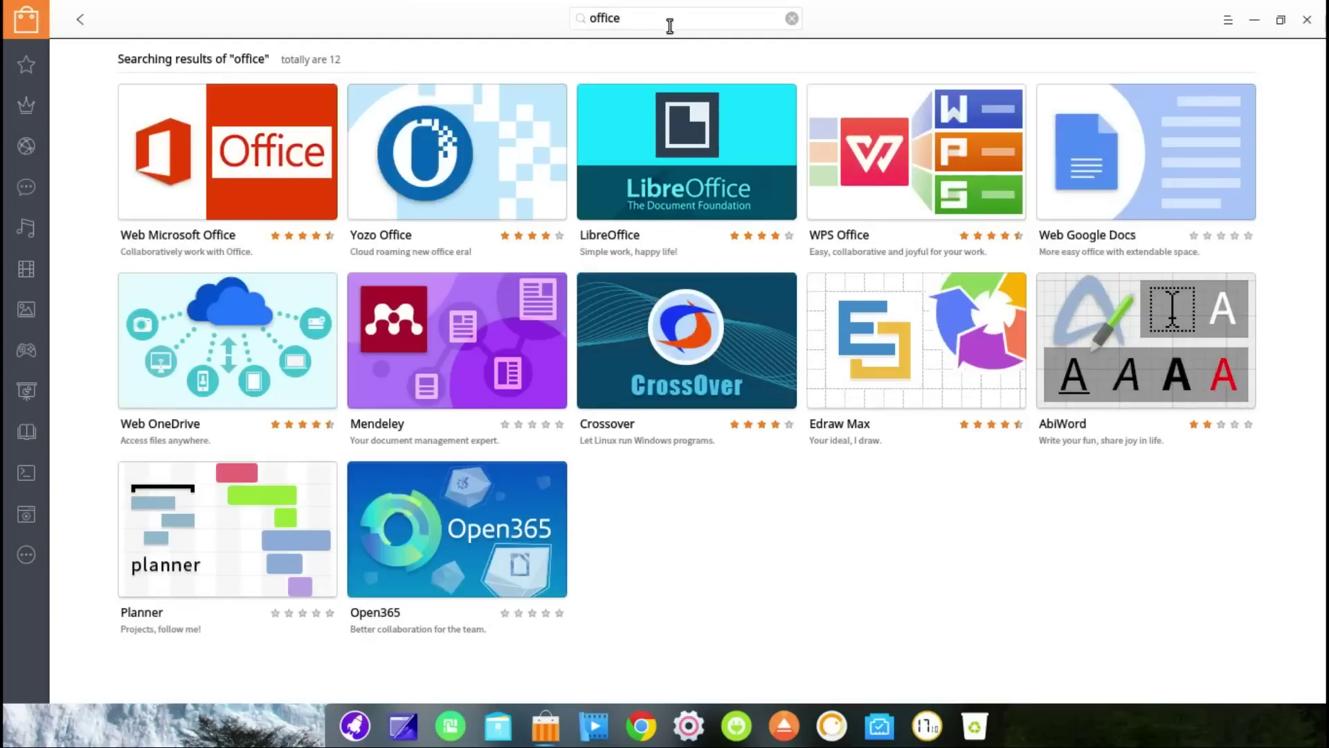
Install Web Microsoft Office from its details page and minimise the store
left_click(278, 159)
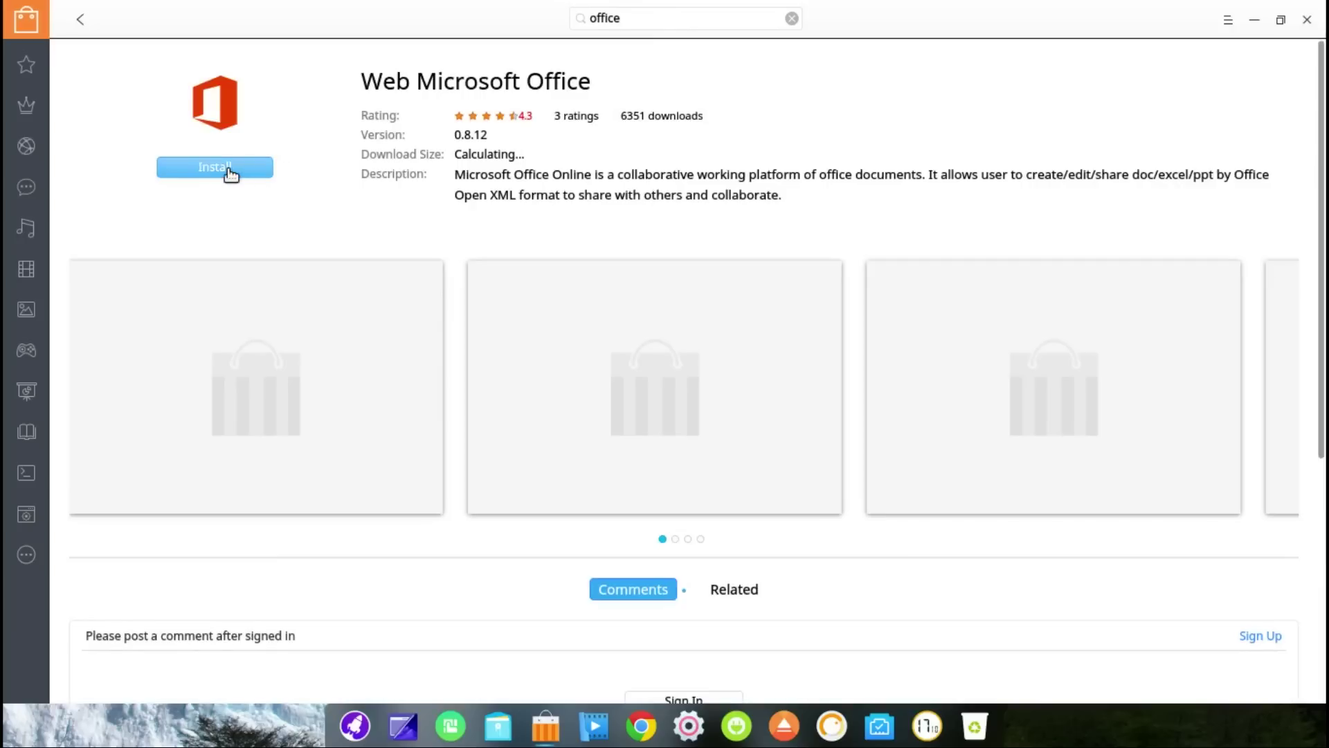
left_click(230, 173)
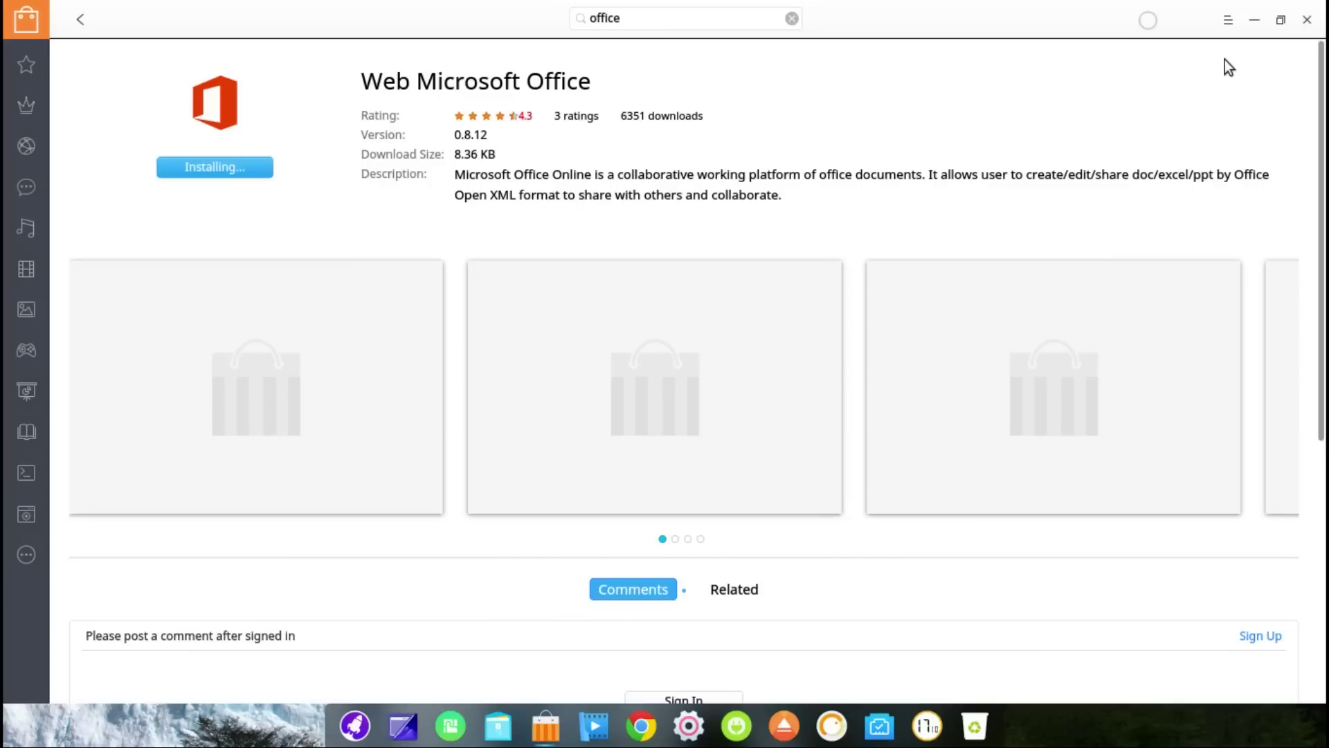
left_click(1253, 21)
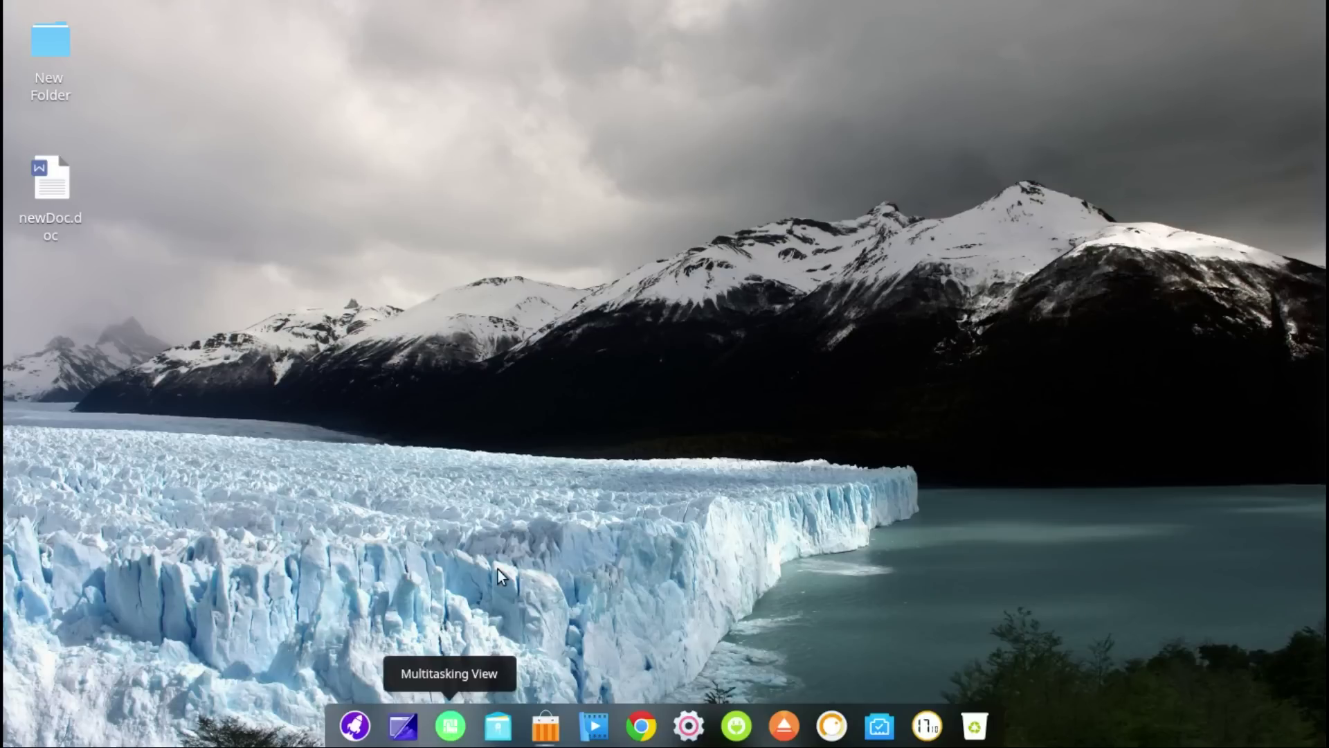
key("alt+Tab")
key("super+s")
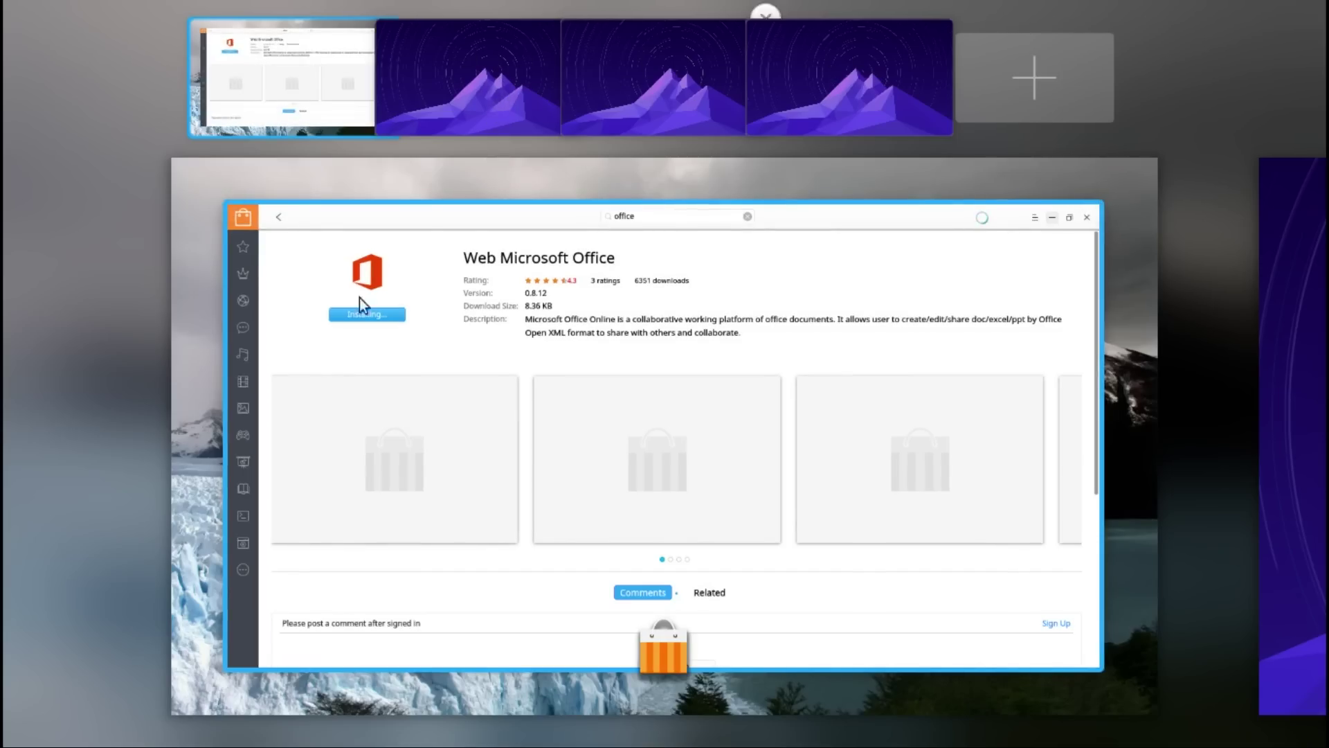
left_click(202, 327)
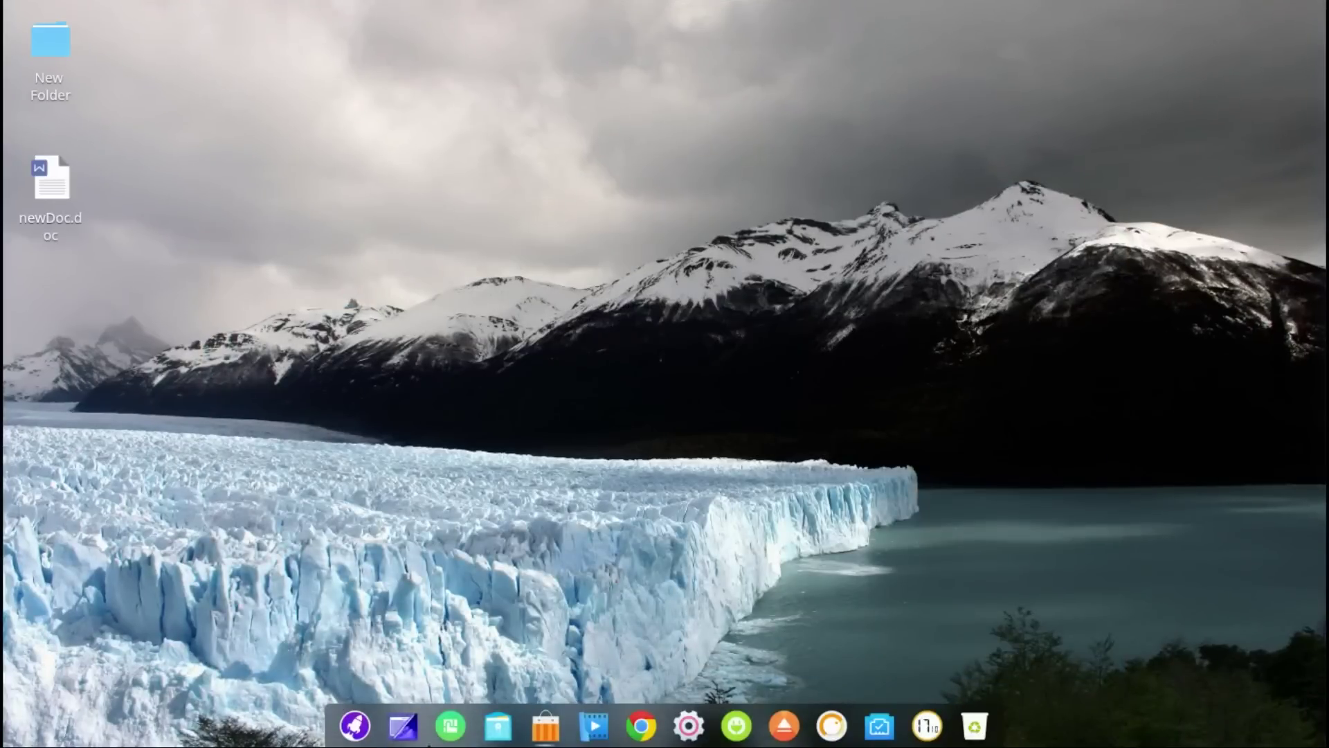
left_click(396, 727)
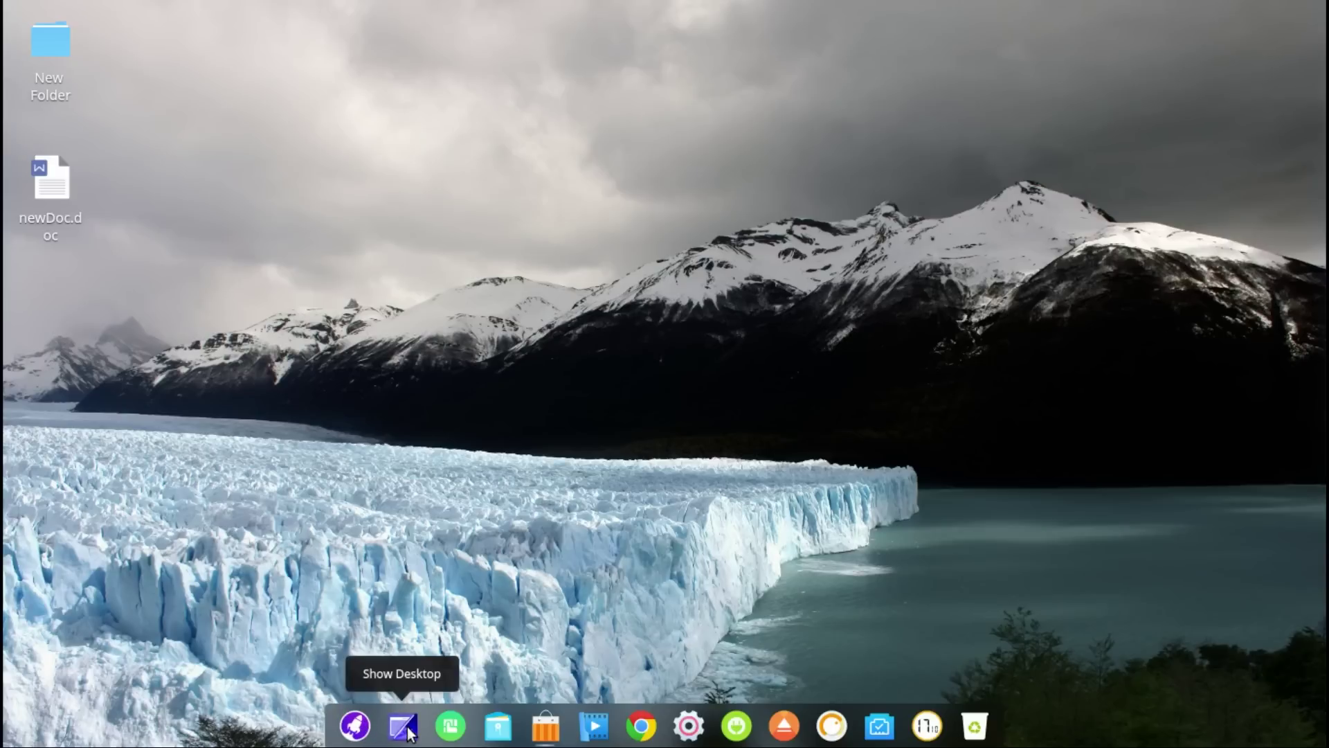
Open the app launcher, close and reopen it, then scroll through the installed apps grid
left_click(353, 730)
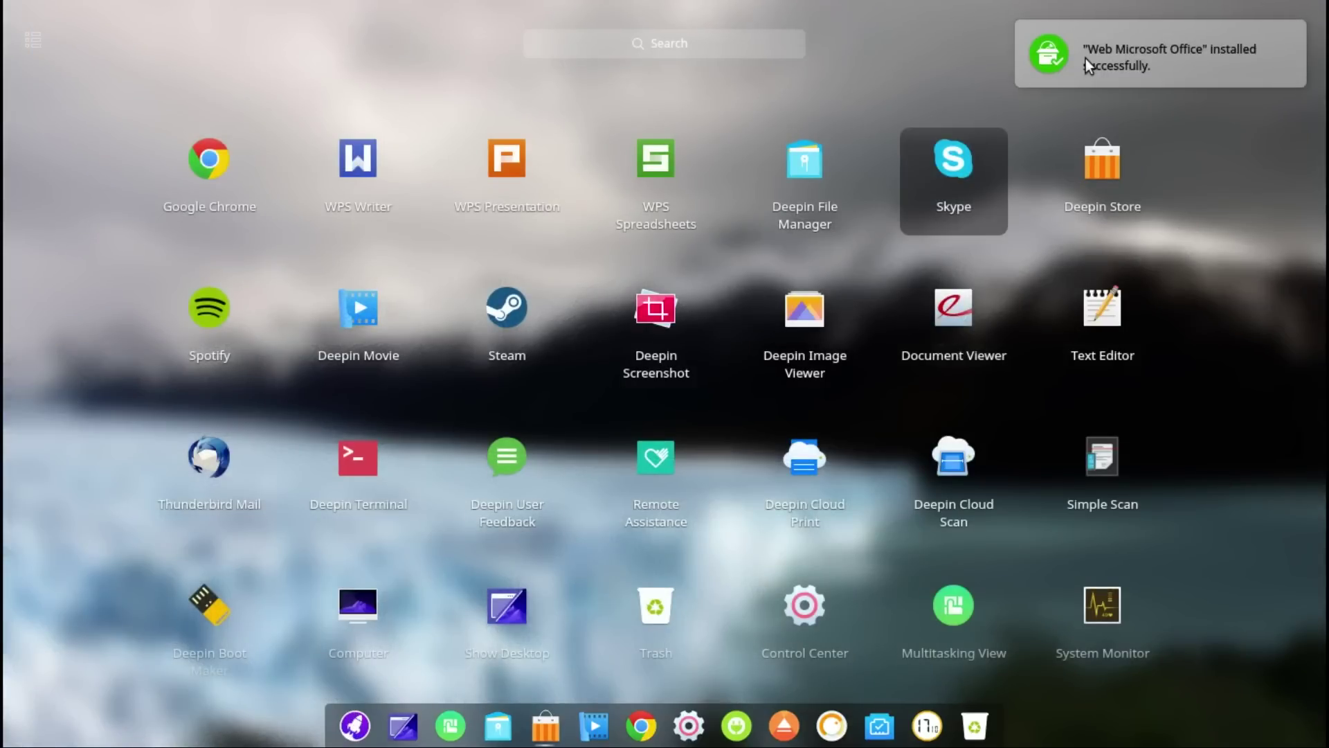
left_click(355, 727)
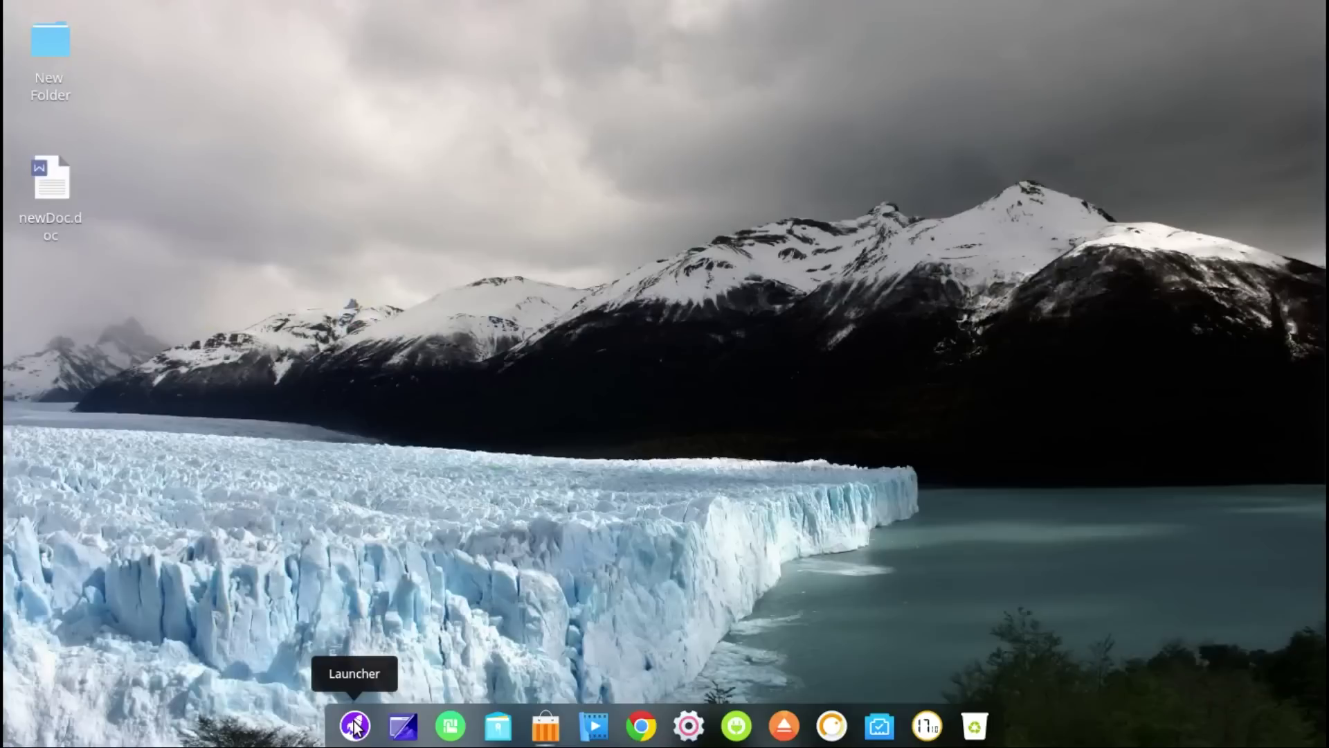
left_click(355, 727)
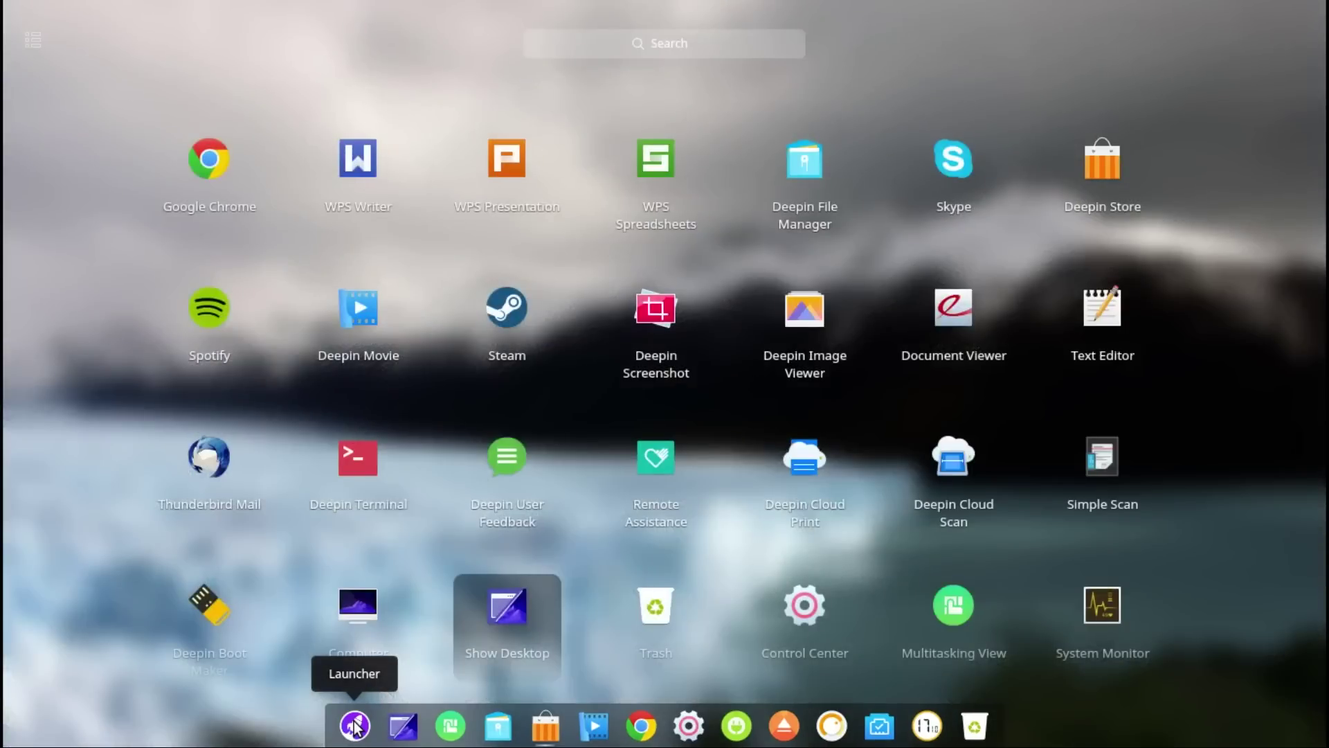
scroll(1327, 305, "down", 1)
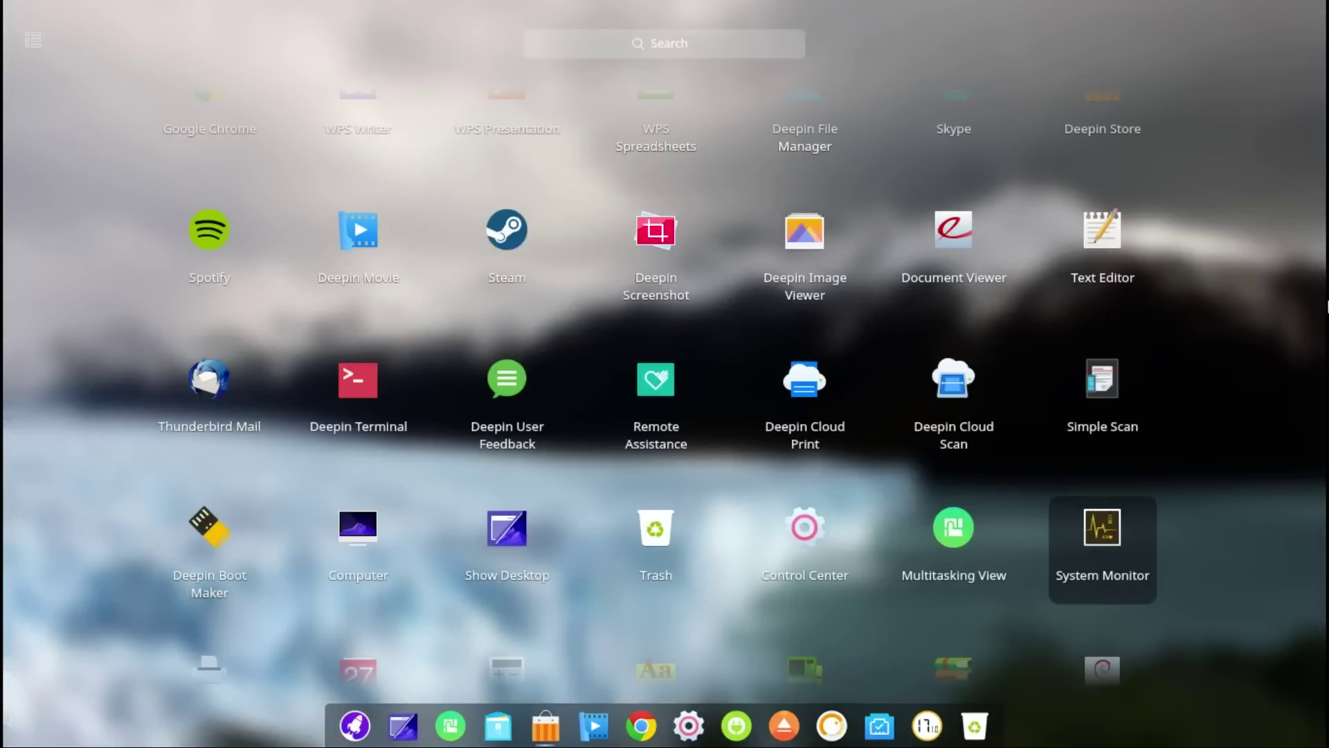
scroll(1327, 305, "down", 1)
scroll(1327, 307, "up", 2)
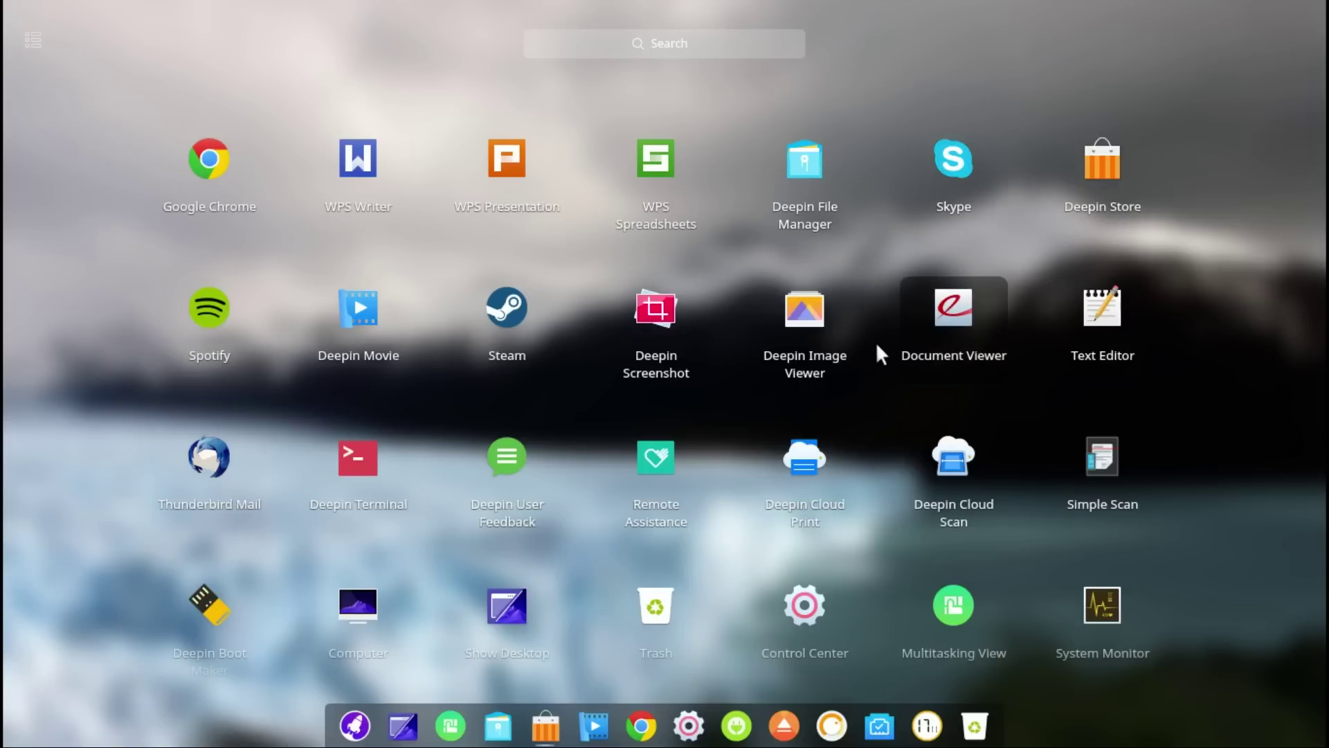
Launch Deepin Image Viewer, show its albums view and About info, and turn on Deep color mode
left_click(800, 352)
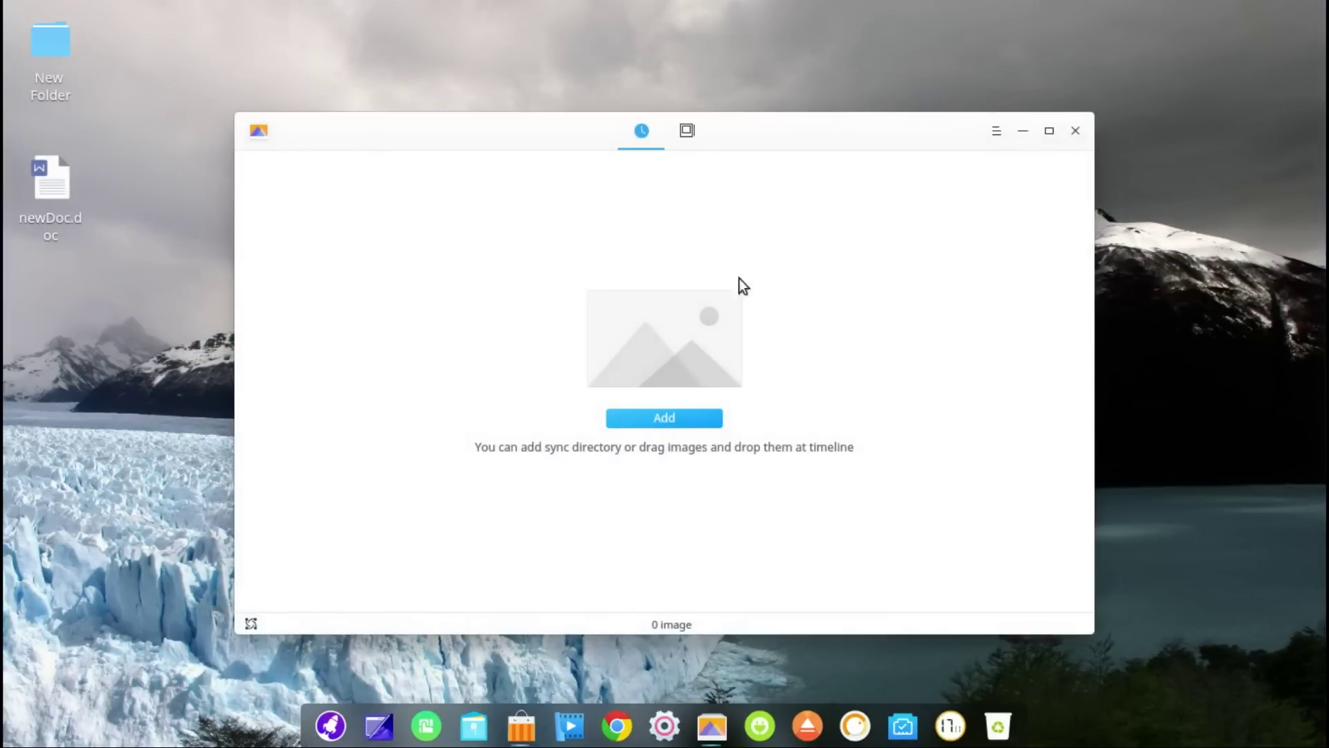
left_click(687, 130)
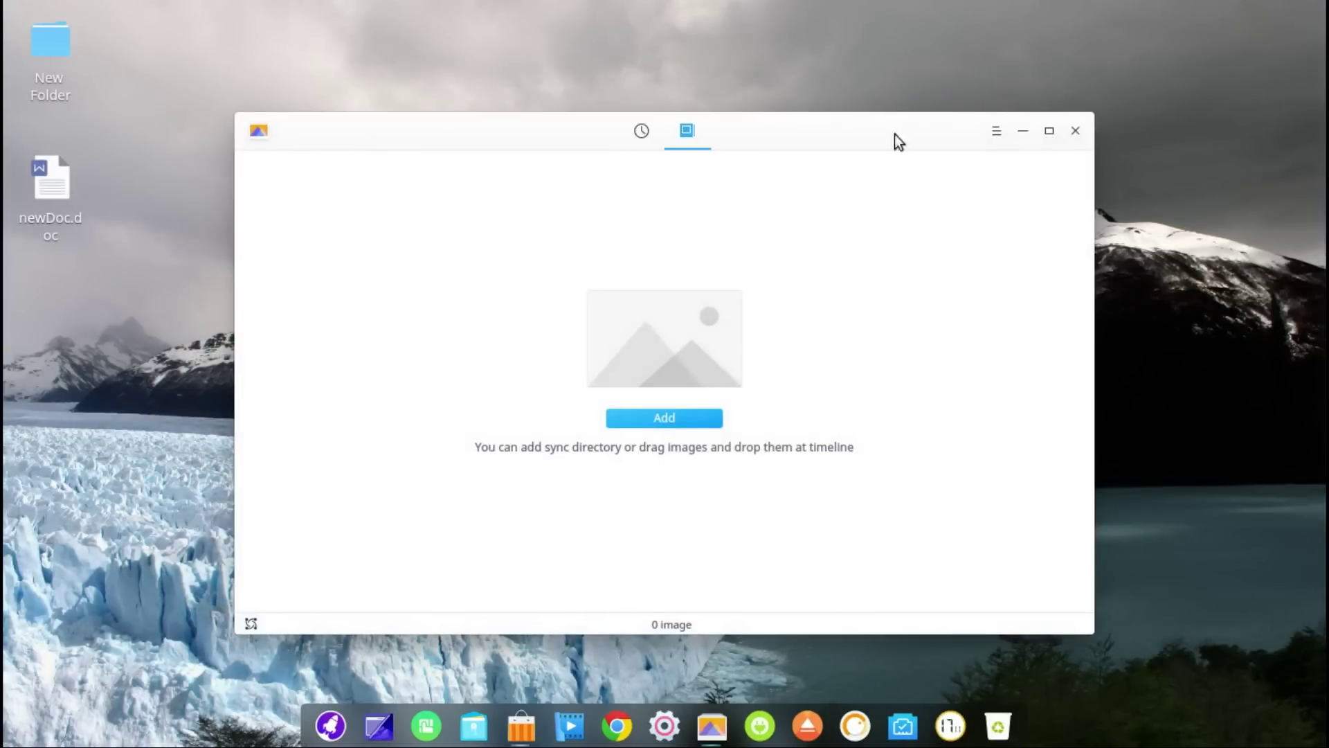
left_click(997, 133)
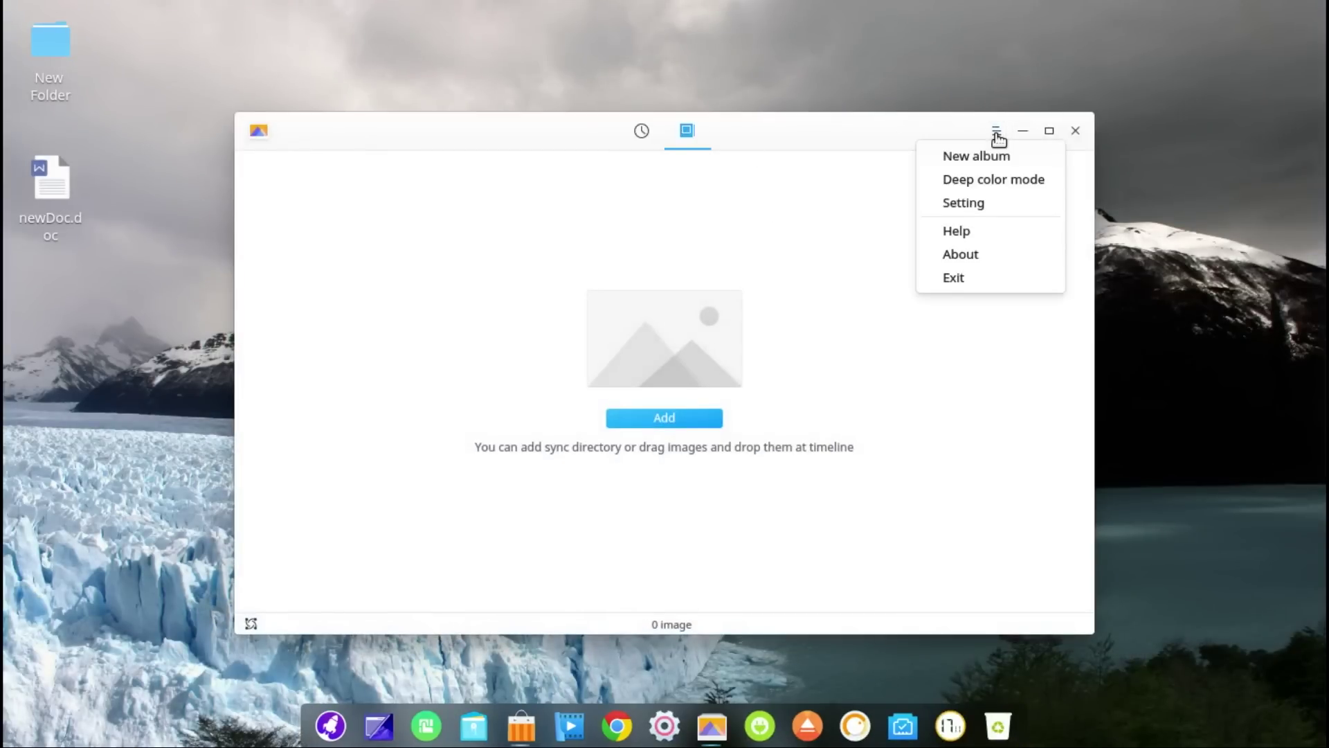
left_click(965, 264)
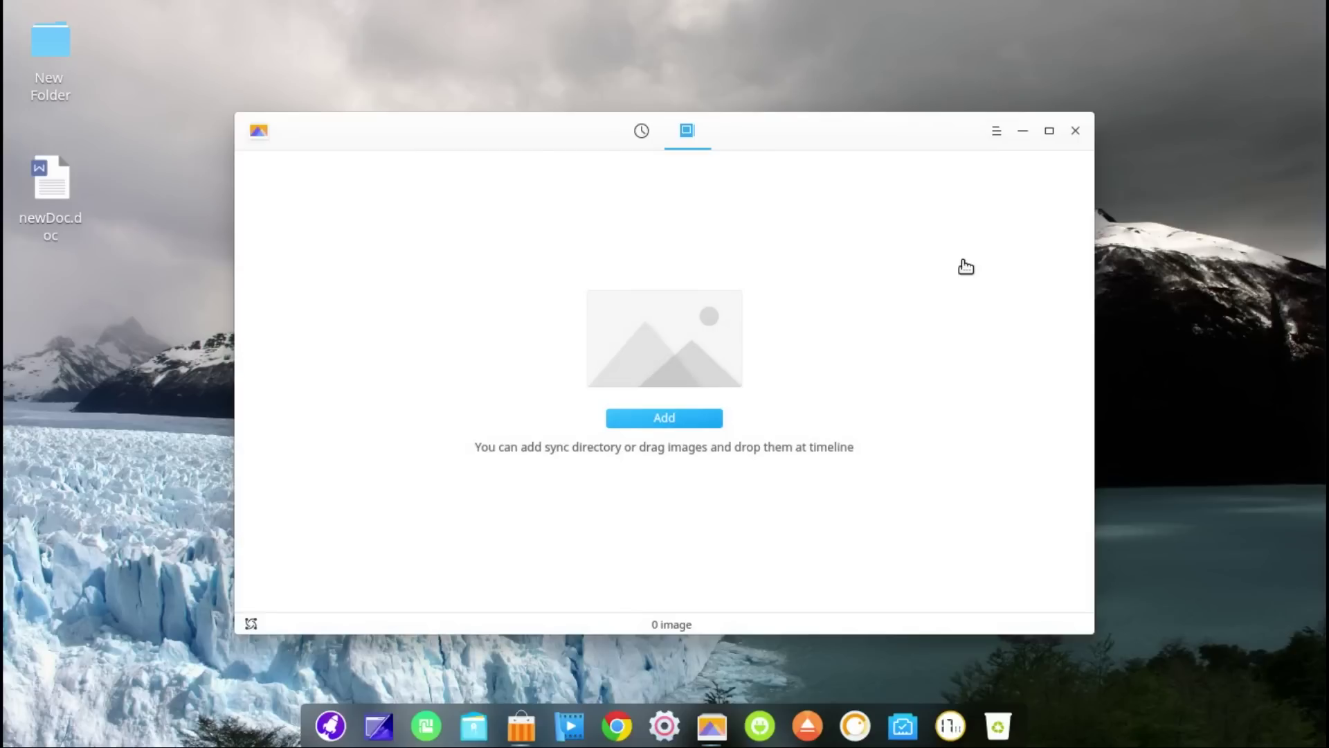
left_click(997, 133)
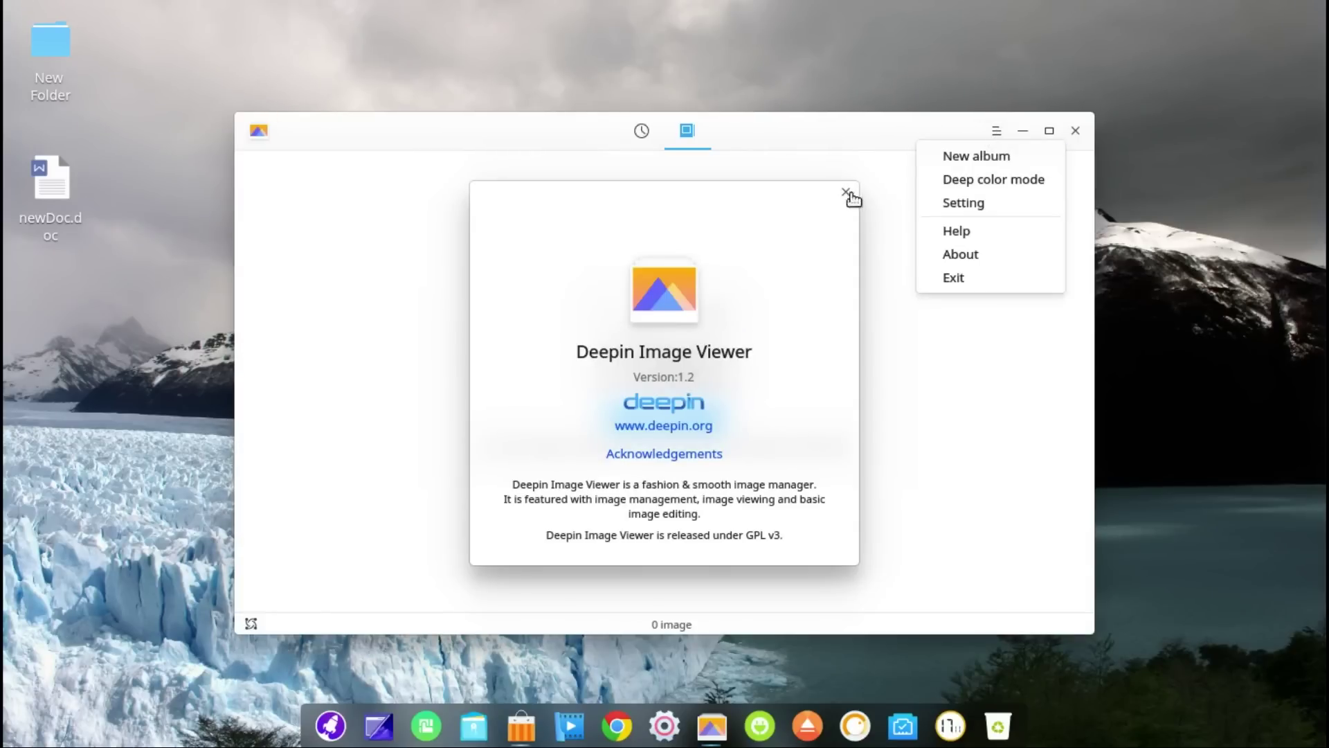
left_click(960, 182)
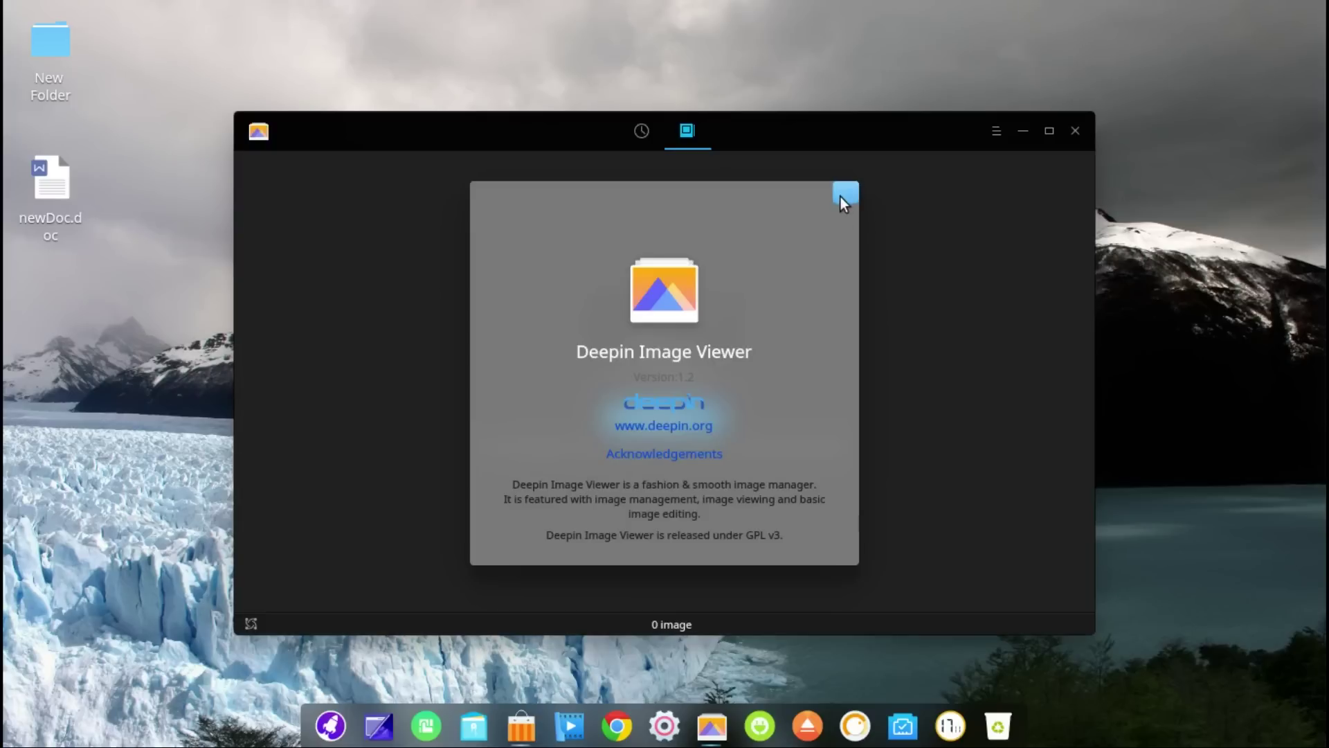
left_click(842, 196)
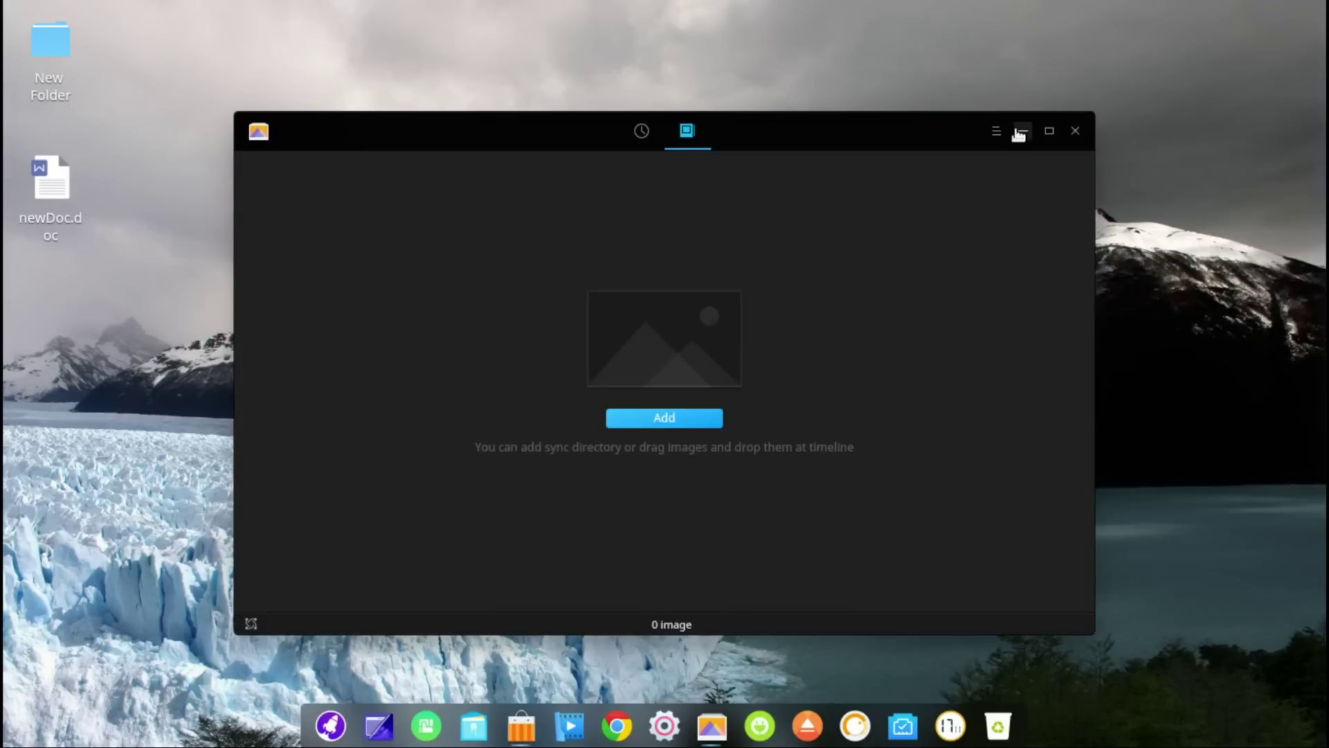
Close Image Viewer, start Deepin Screenshot, capture the full screen, then reopen the launcher
left_click(1073, 133)
left_click(356, 725)
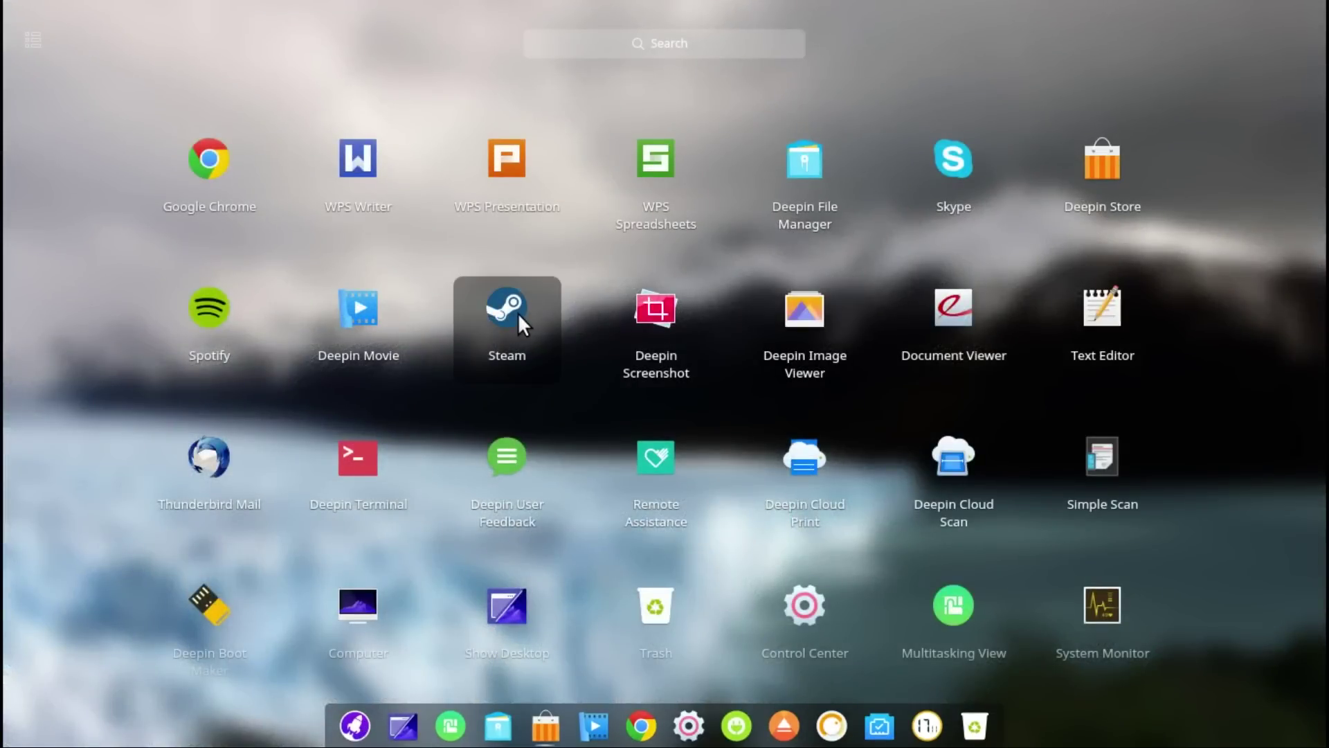
left_click(659, 308)
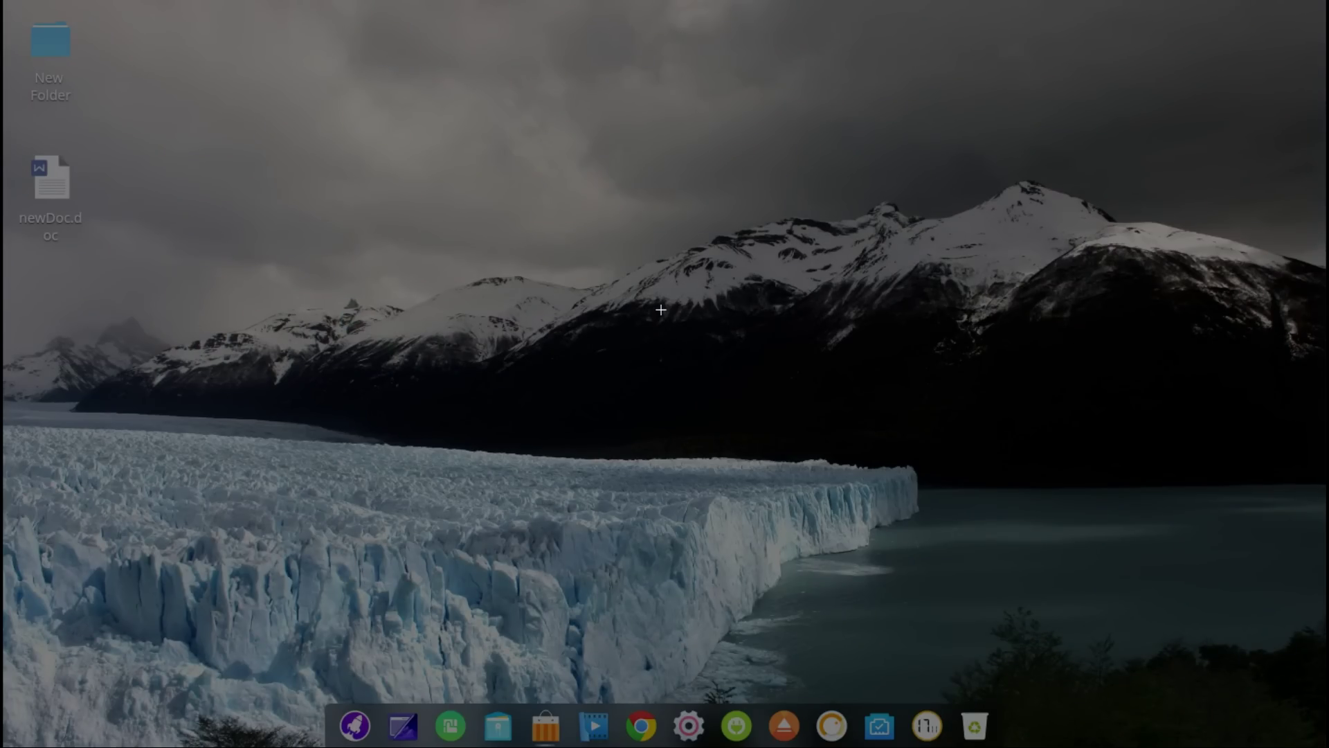
double_click(662, 310)
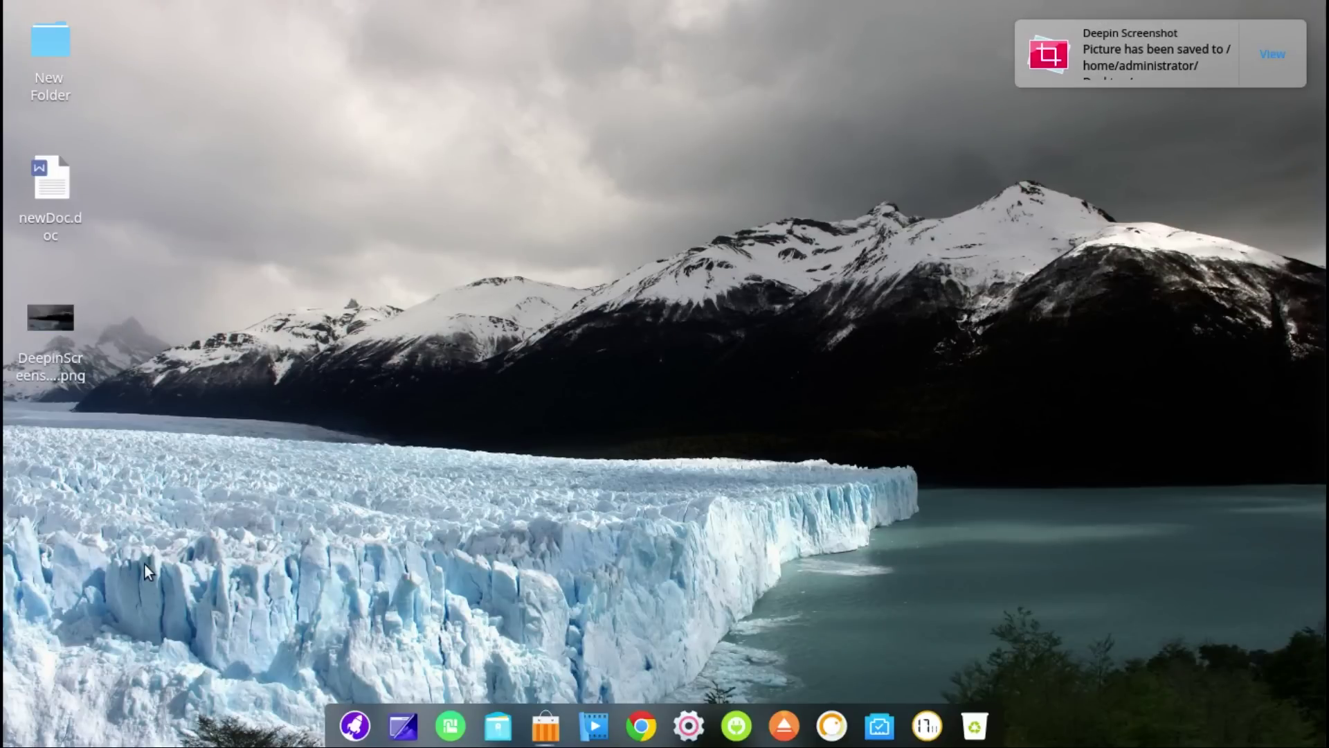
left_click(356, 730)
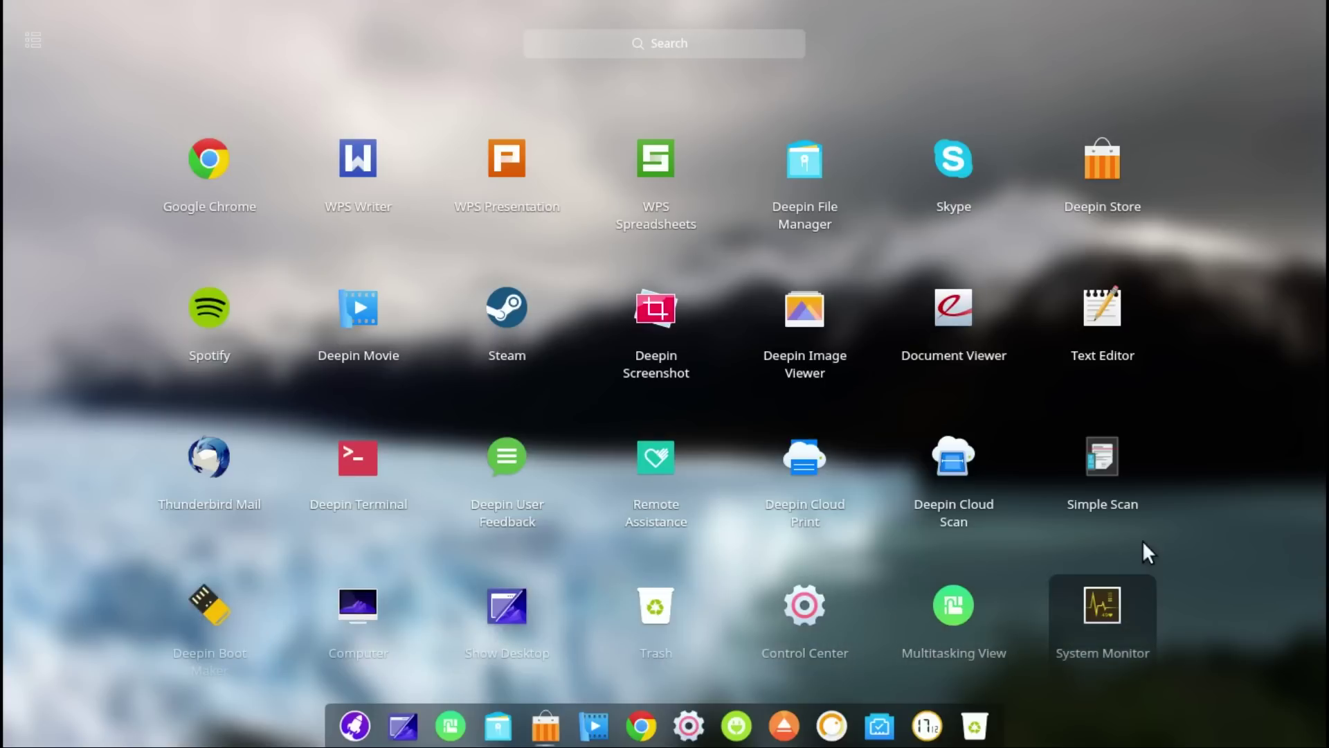
Launch System Monitor, view its Resources graphs in a maximized window, then close it
left_click(1098, 626)
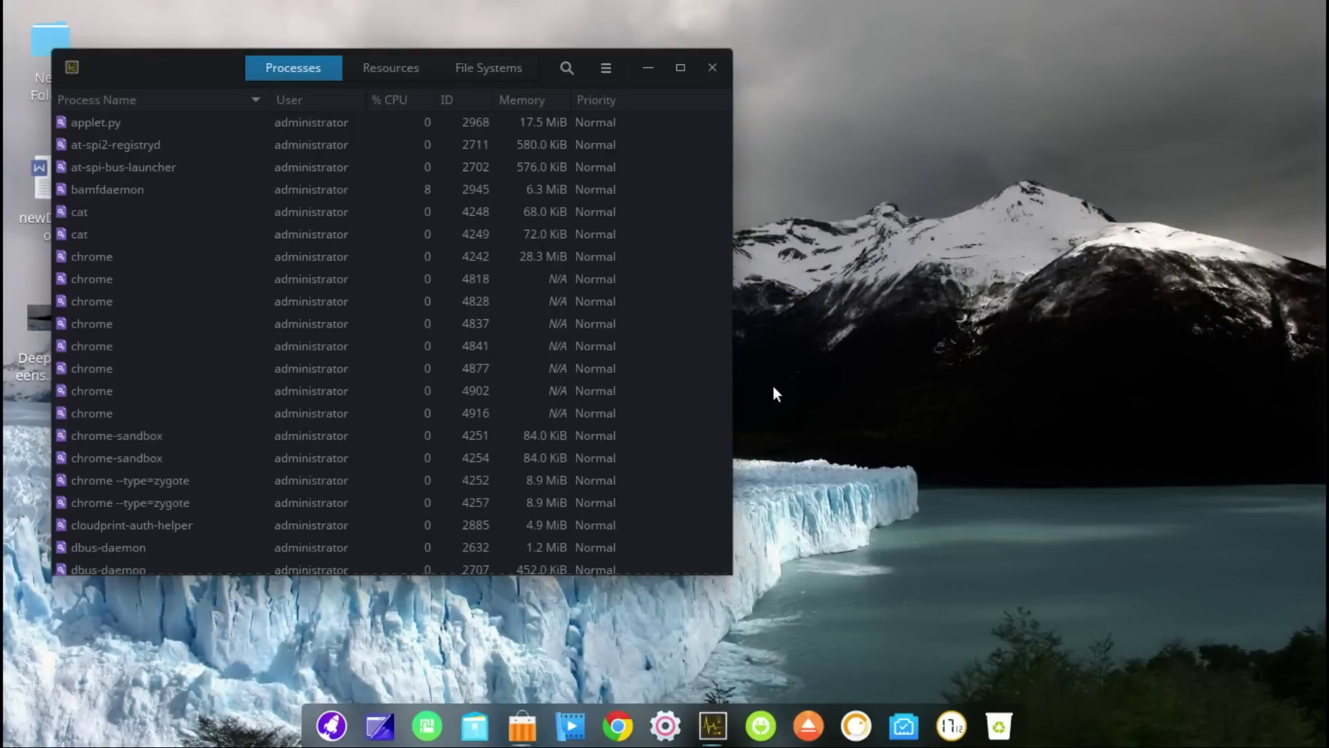
left_click(415, 66)
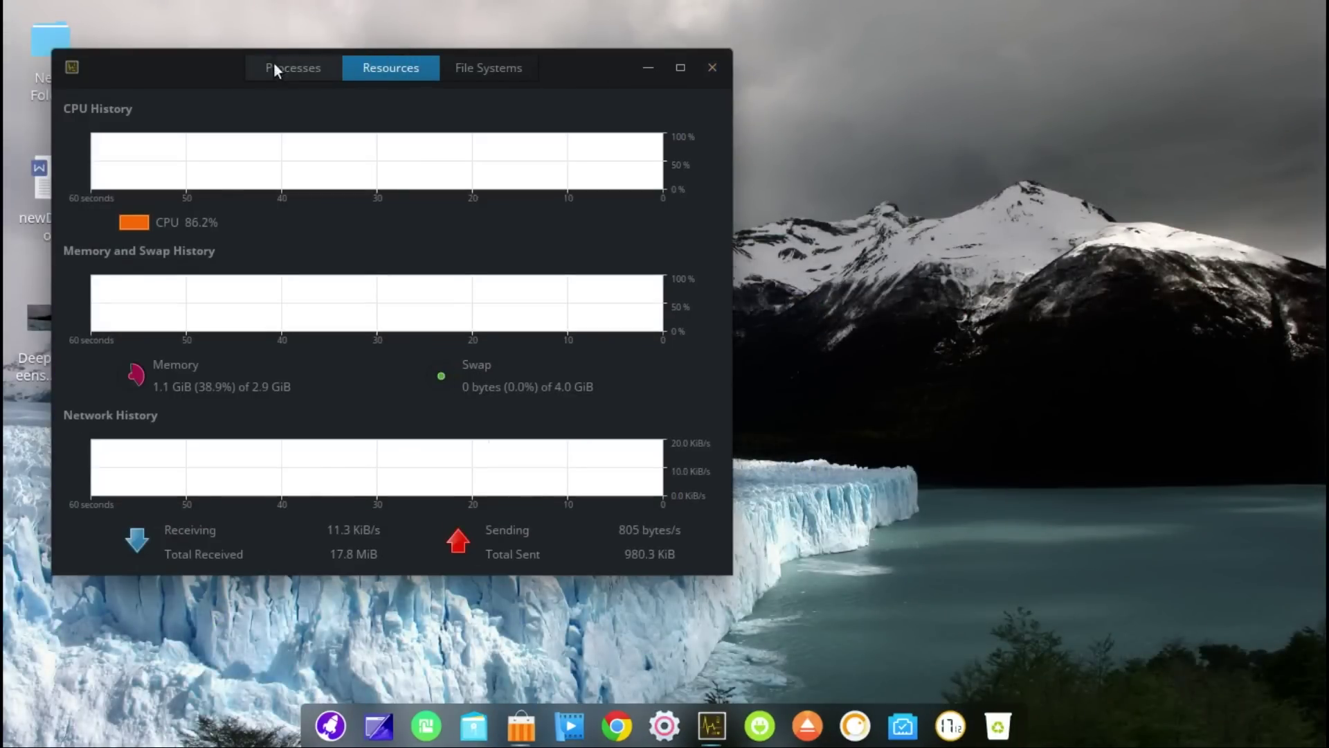
key("super+Left")
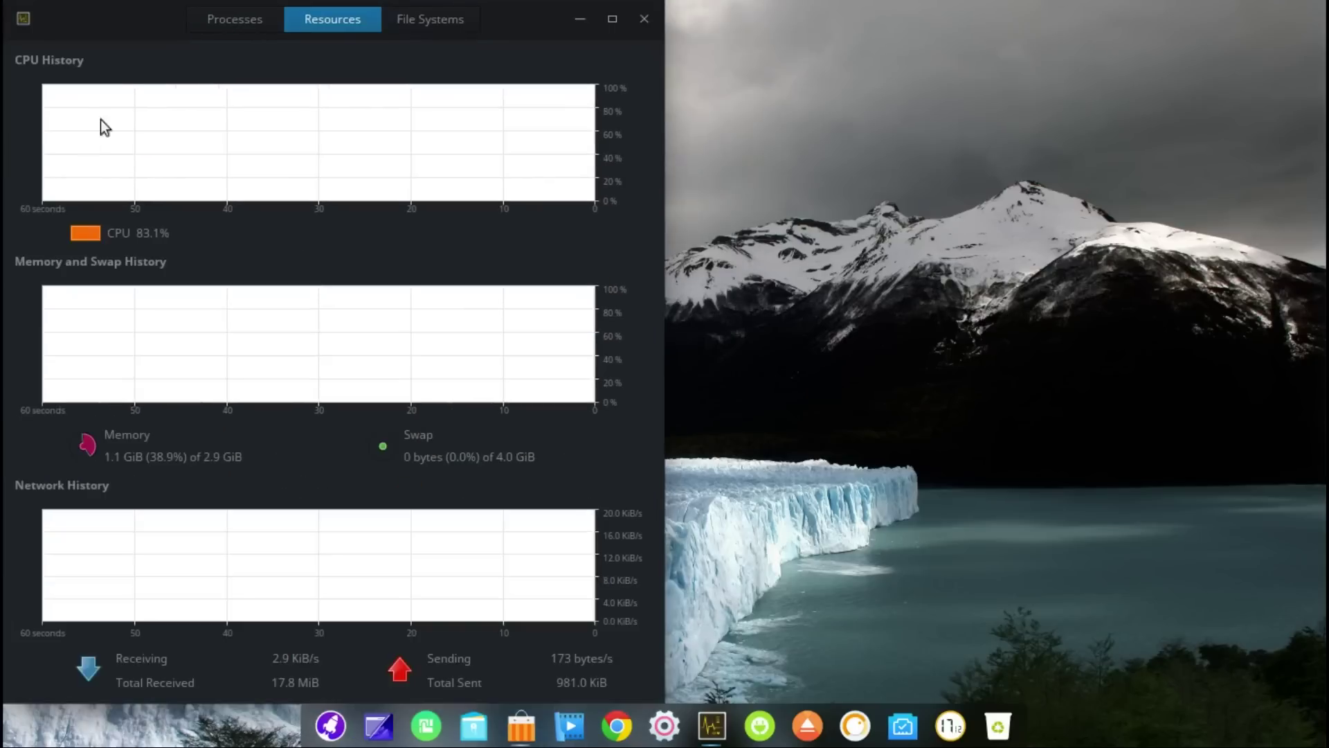
left_click_drag(119, 15, 1324, 343)
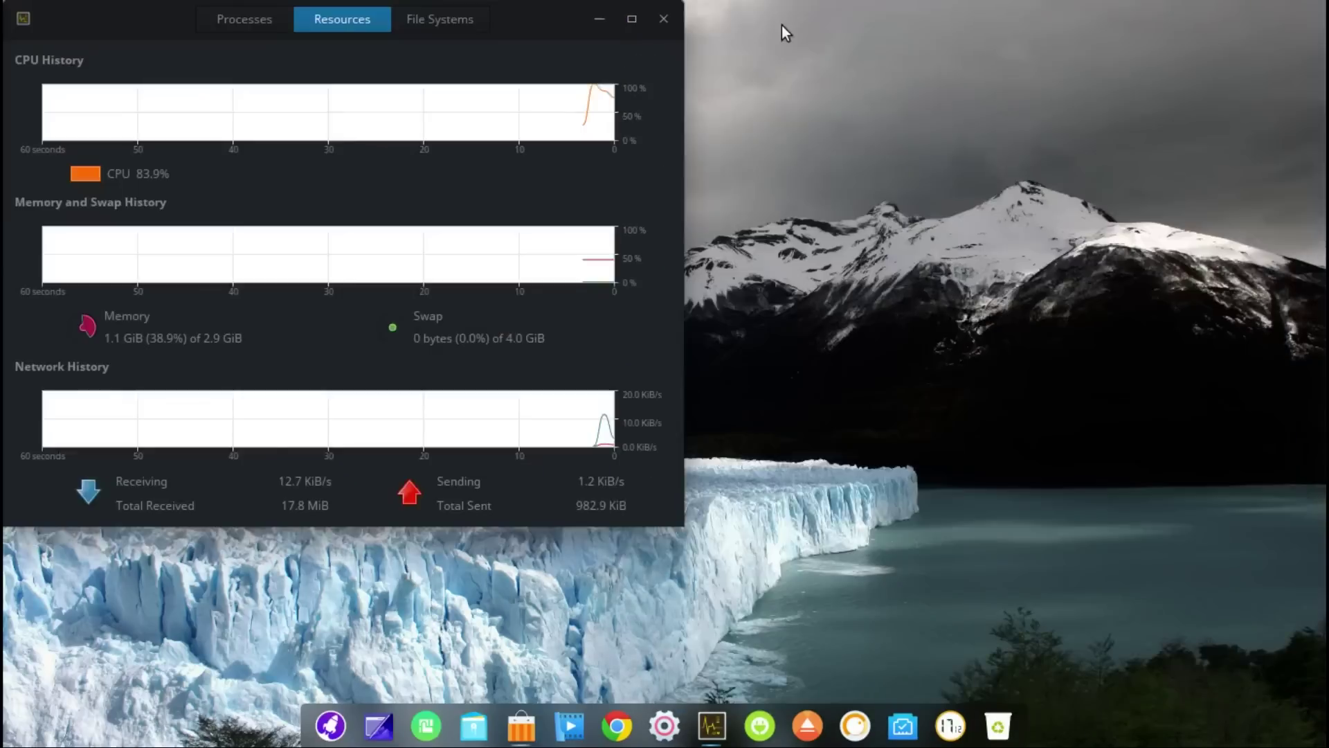
key("super+Up")
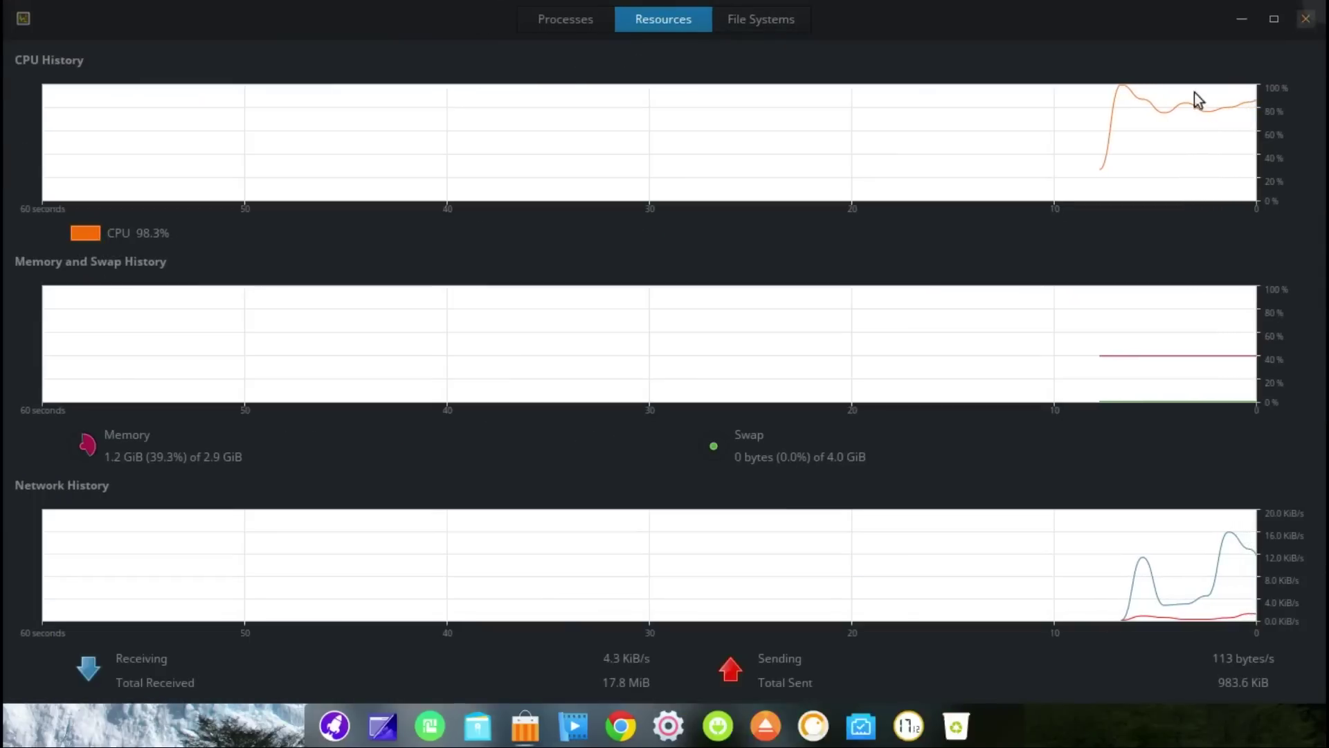
left_click(1300, 13)
Scroll down the launcher grid and launch CrossOver
left_click(354, 725)
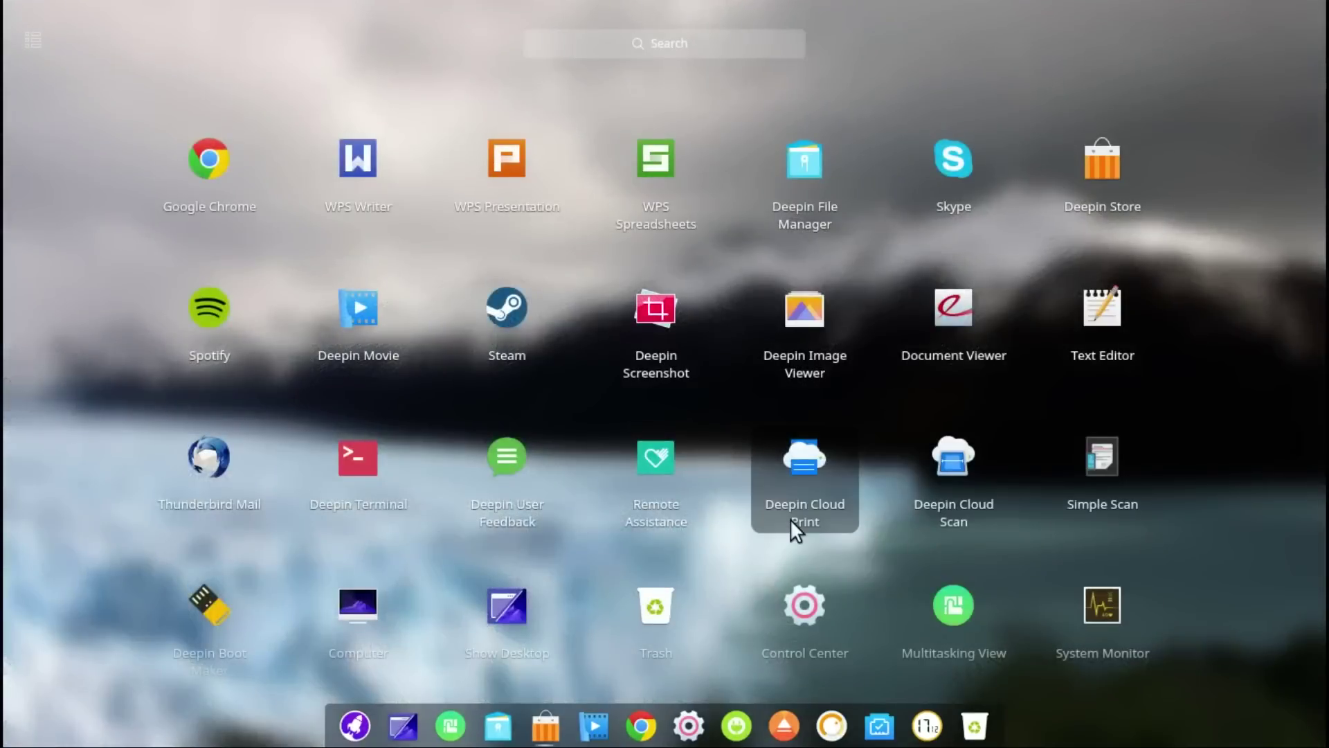
scroll(791, 518, "down", 3)
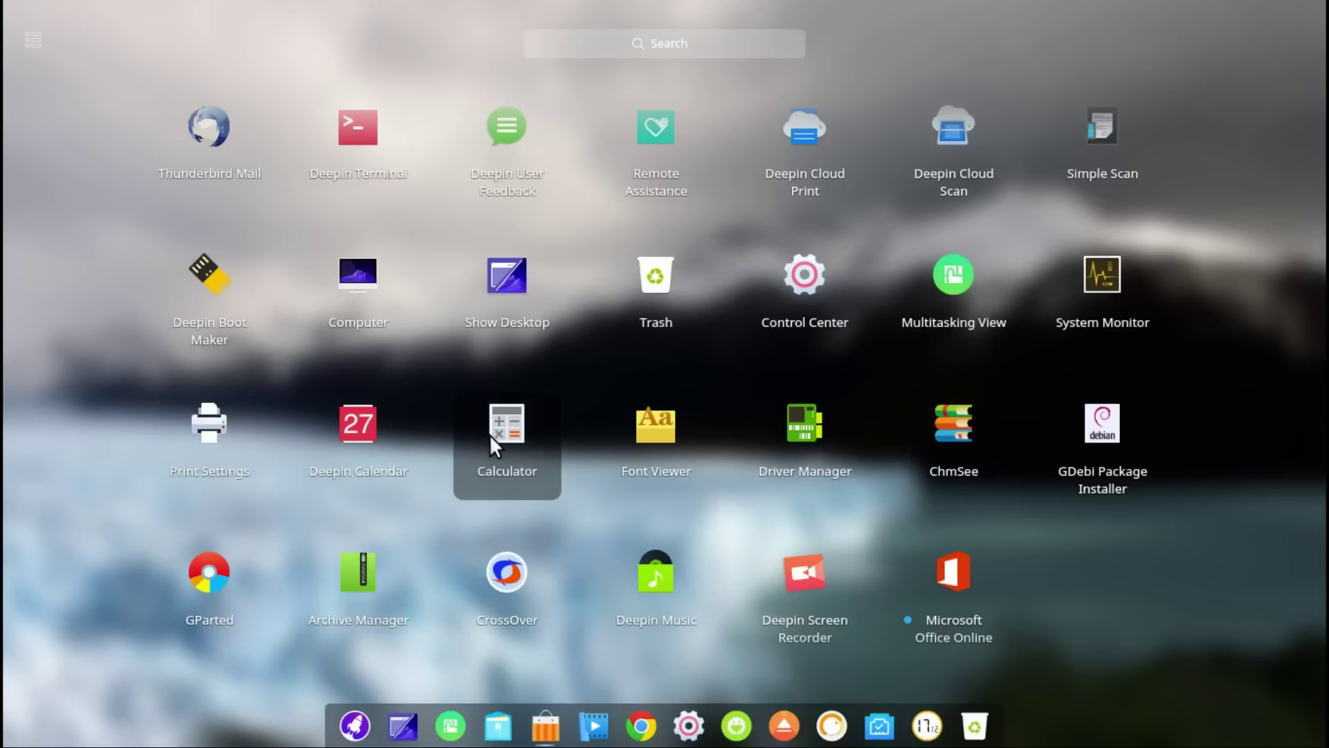
left_click(525, 585)
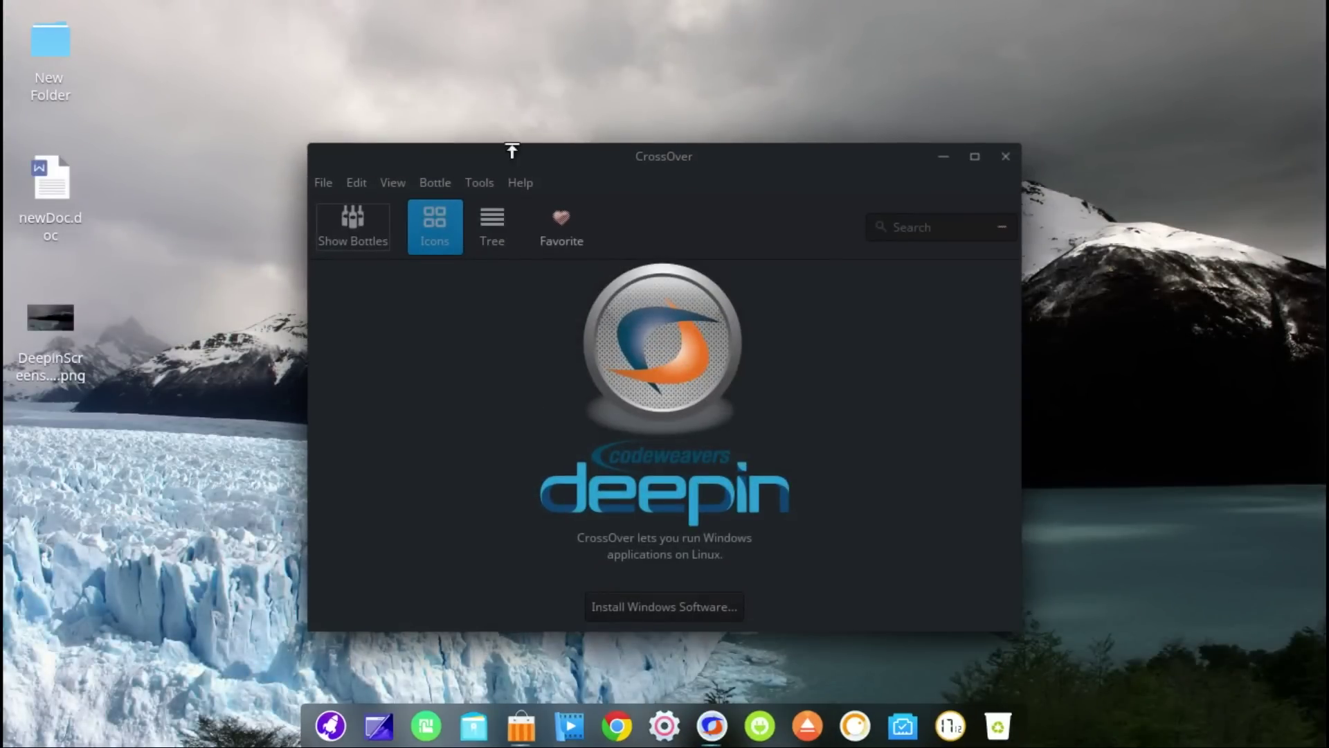
Check CrossOver's version 15.0.5 in Help > About, then close the dialog and CrossOver
left_click(522, 186)
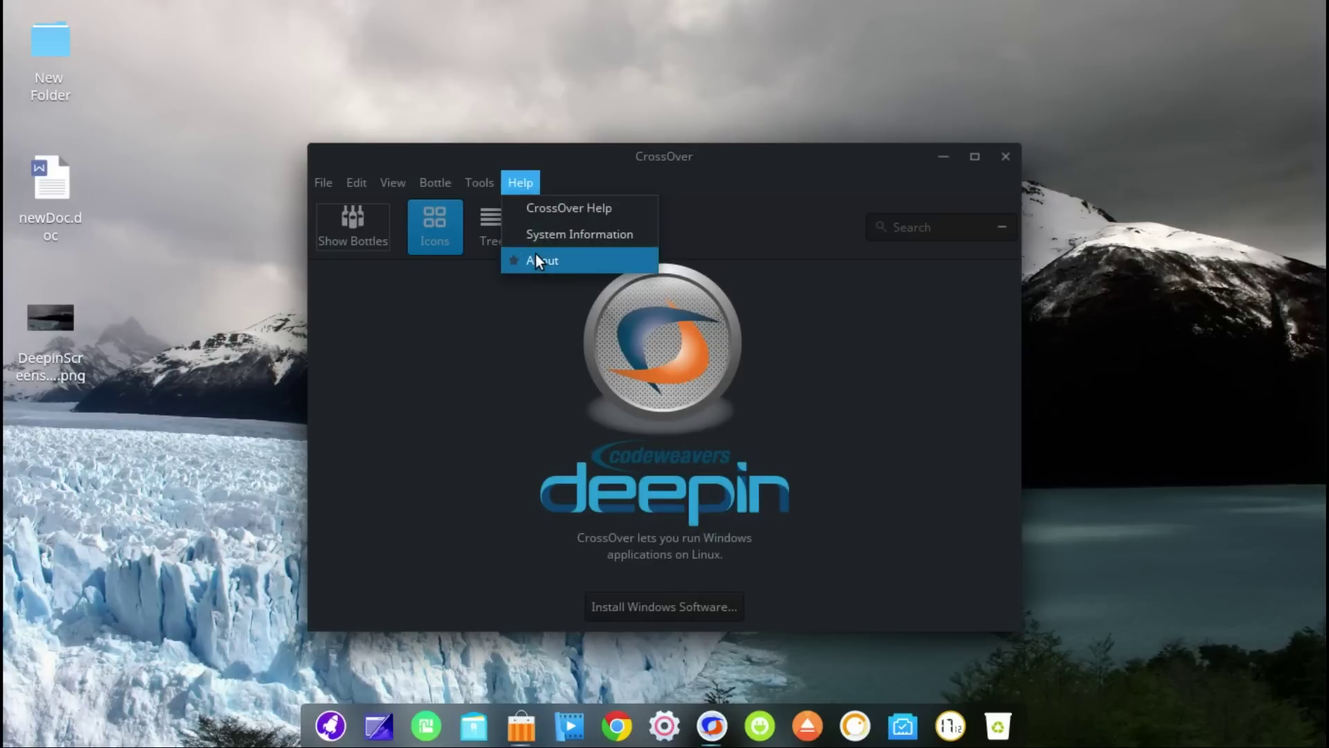
left_click(537, 257)
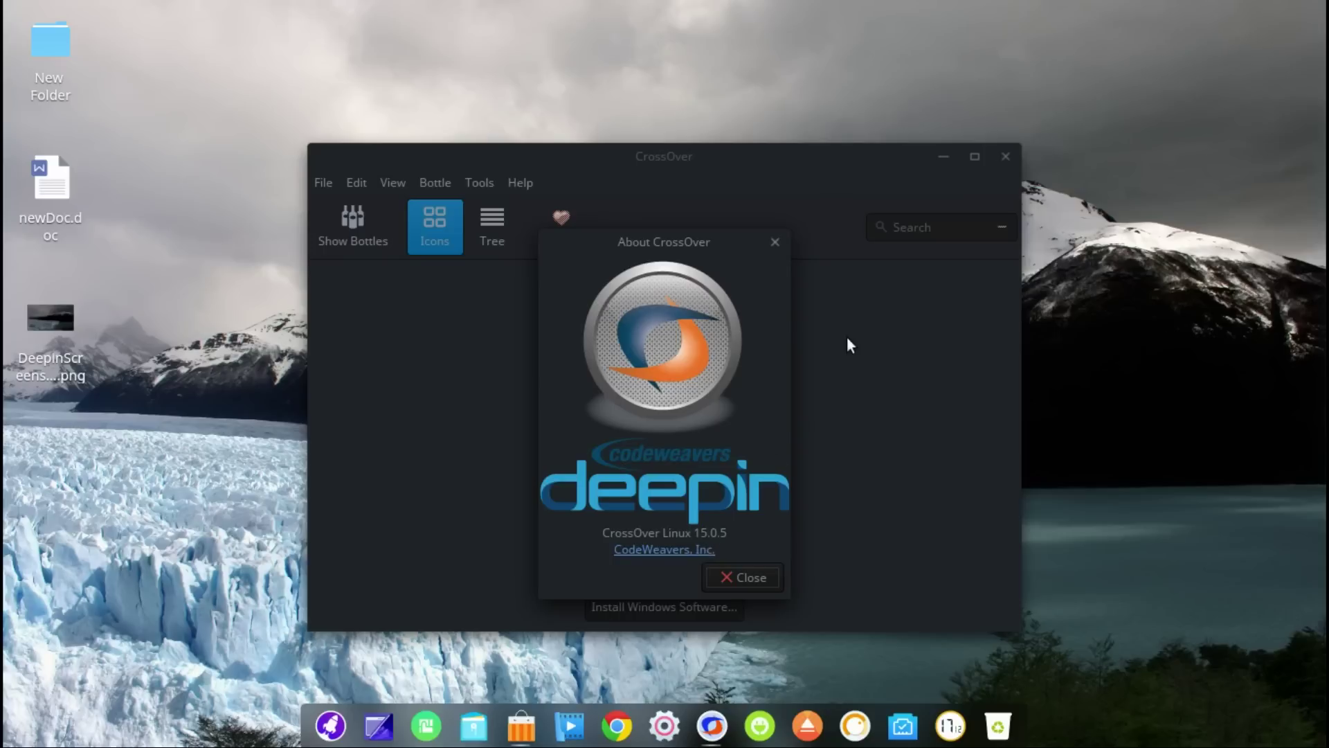
left_click(774, 243)
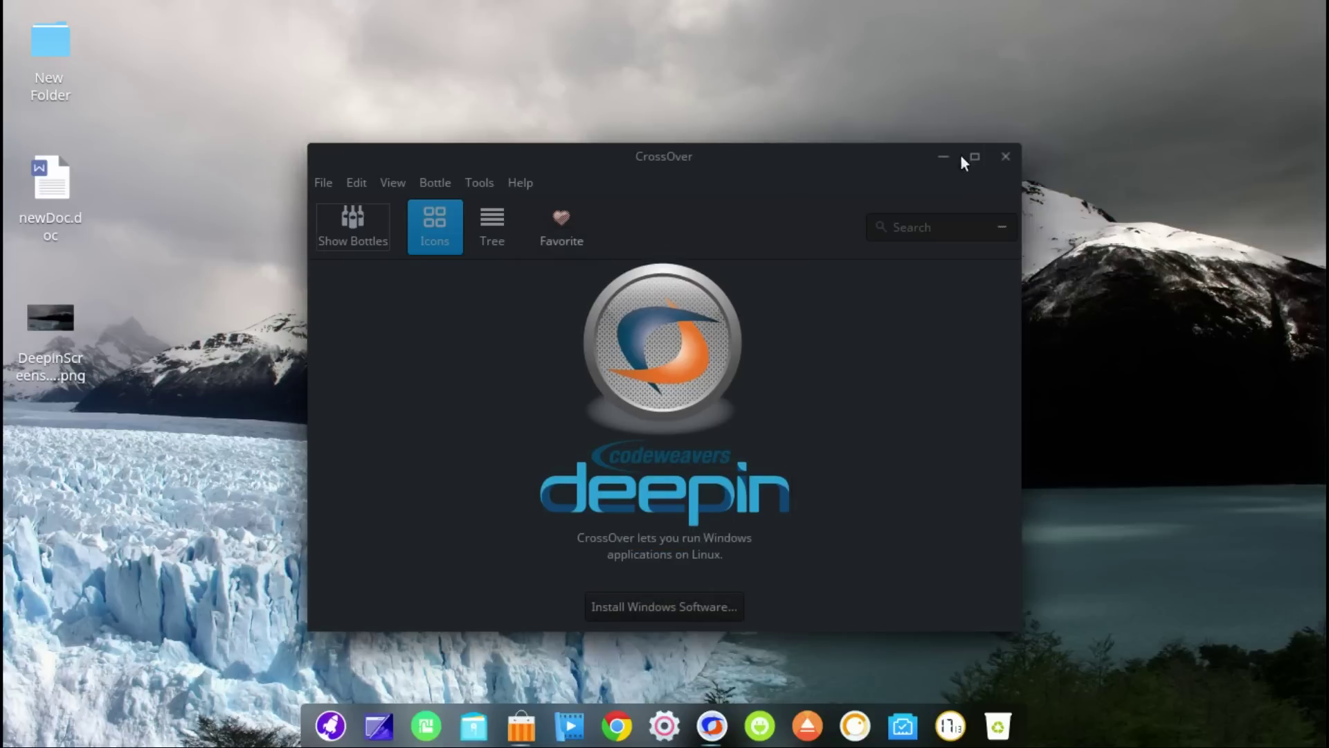
left_click(1011, 158)
Launch Microsoft Office Online, view FOR HOME products, close it, and leave VirtualBox full-screen with Right Ctrl+F
left_click(355, 727)
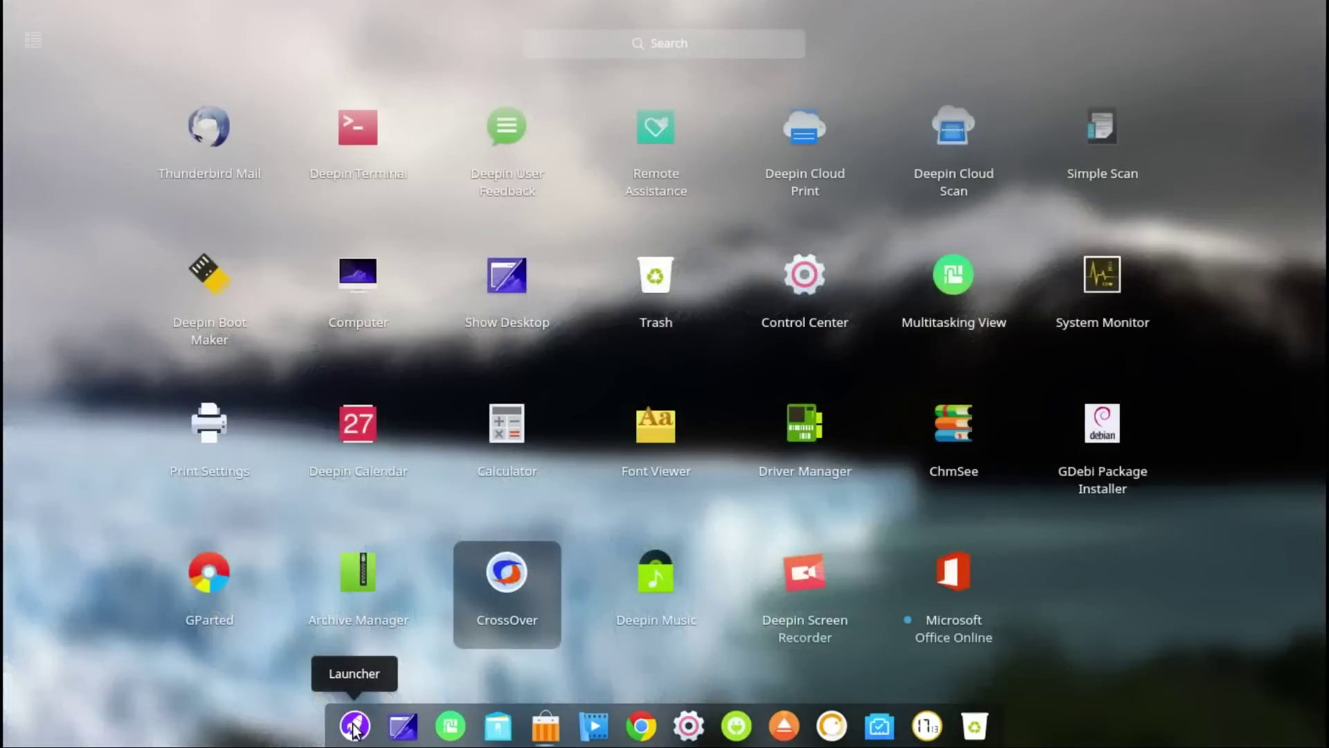
left_click(937, 609)
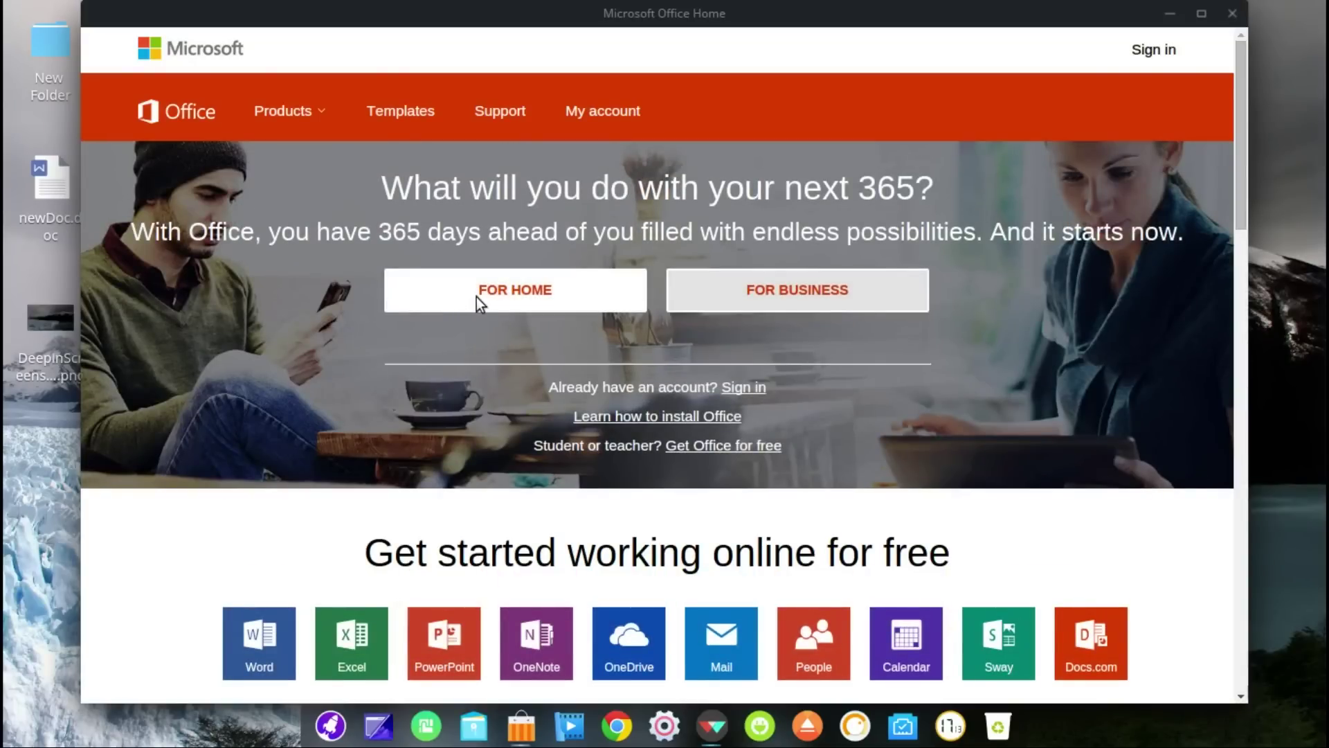
left_click(477, 297)
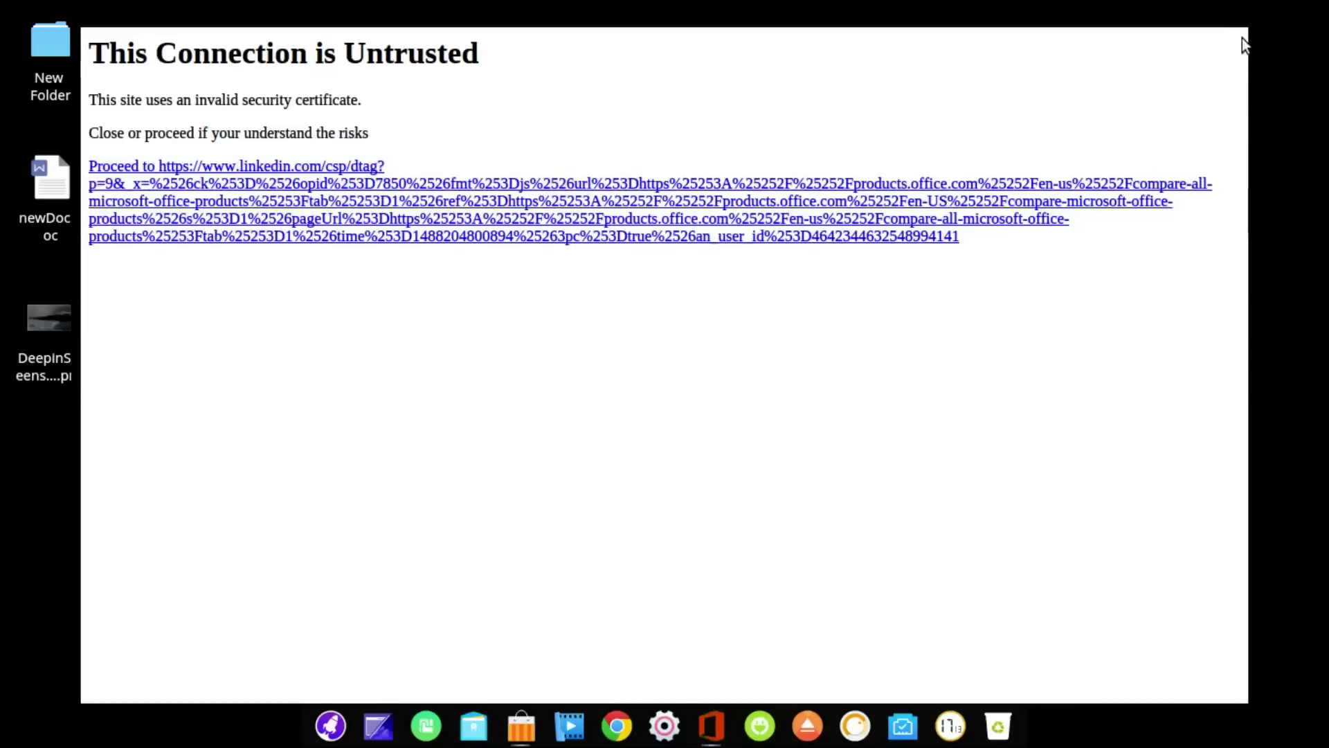
left_click(1232, 17)
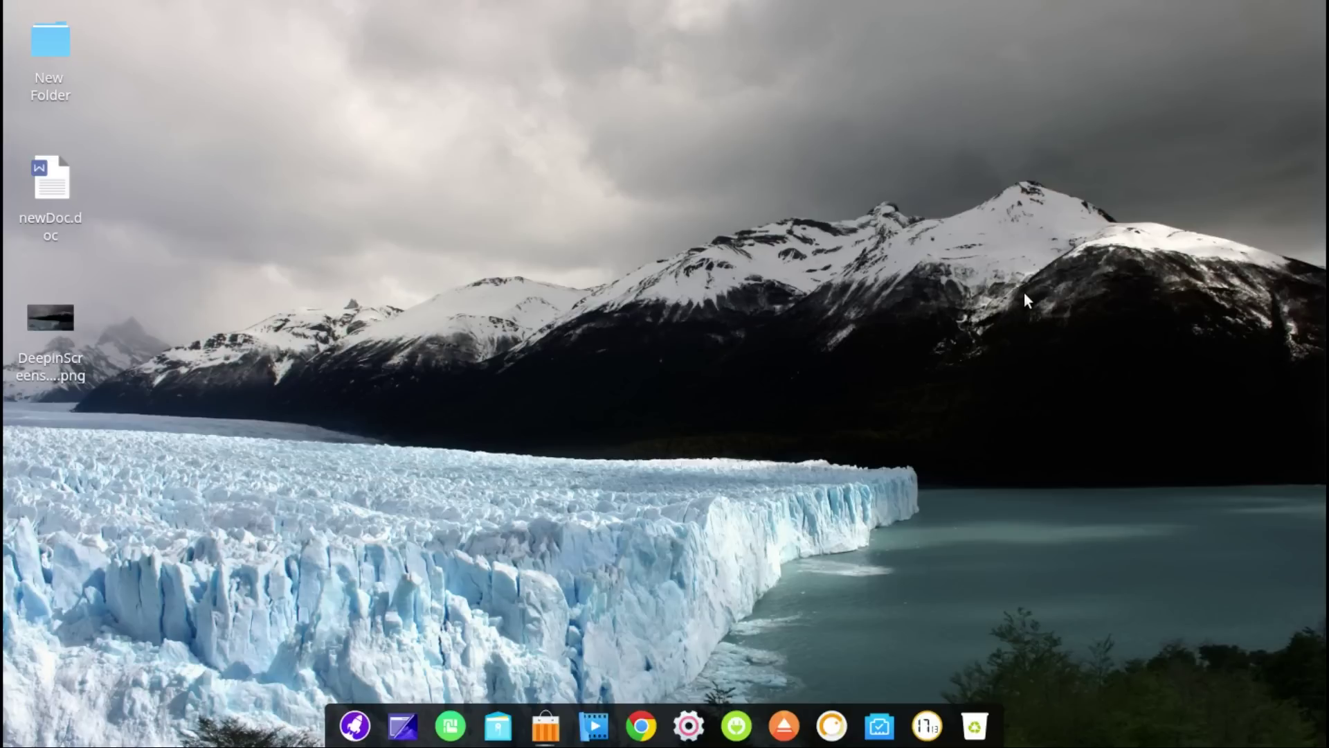
key("Control_R+f")
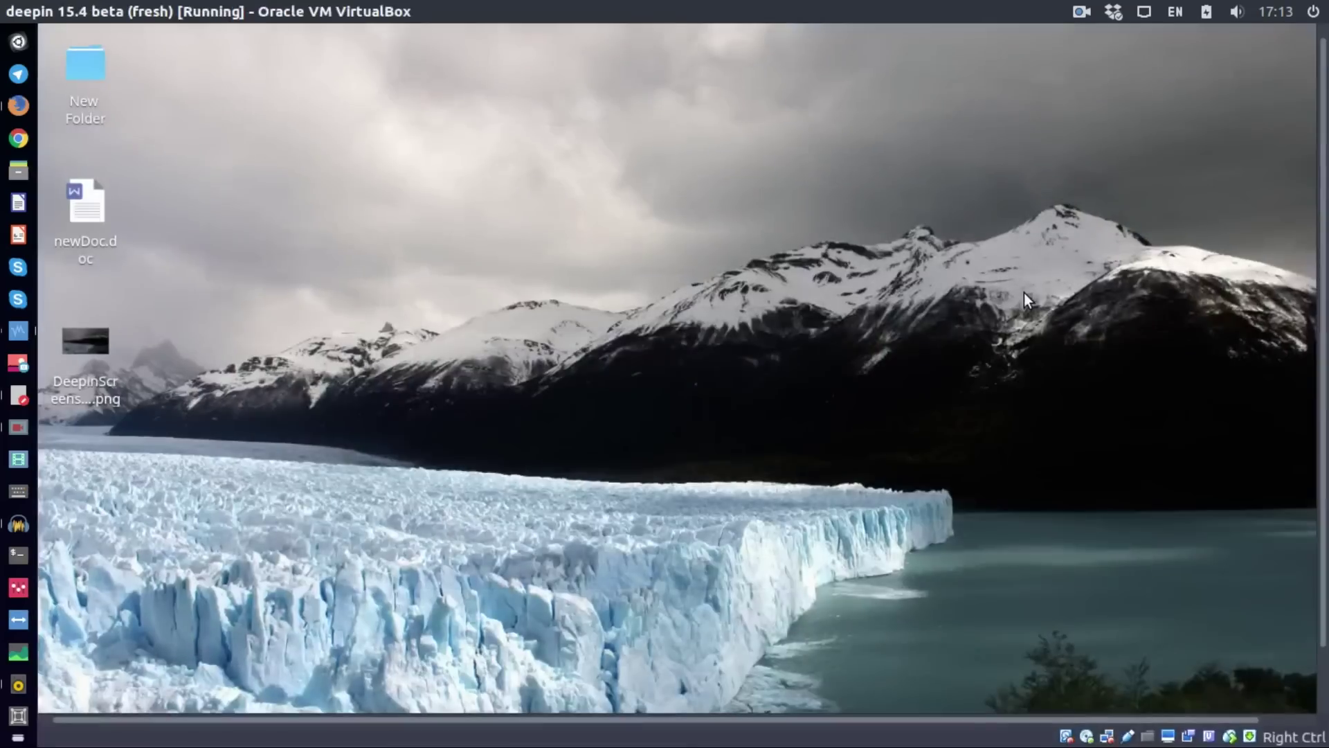